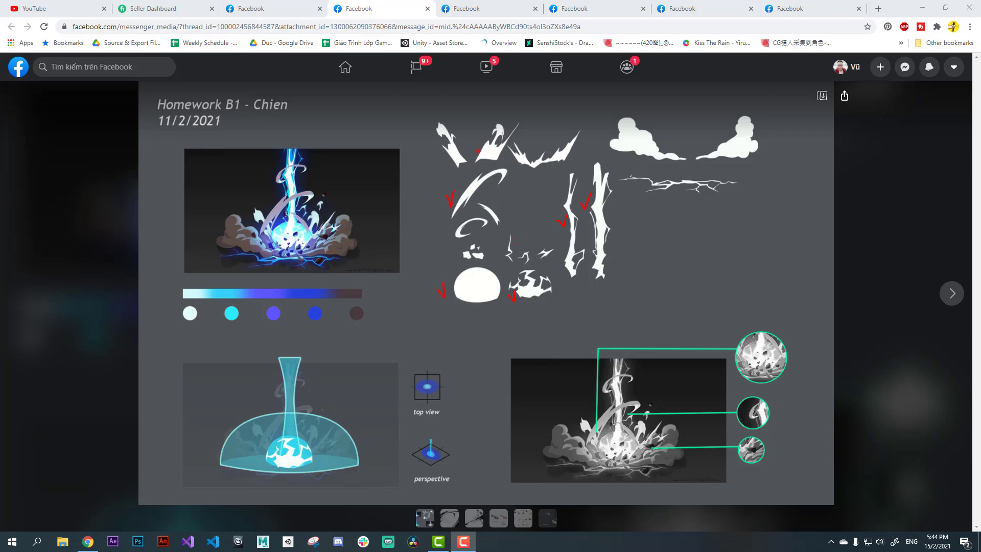
Step: Clear the old red check marks, then magnify the sheet and draw a red zigzag by the explosion image
key(Escape)
key(ctrl+1)
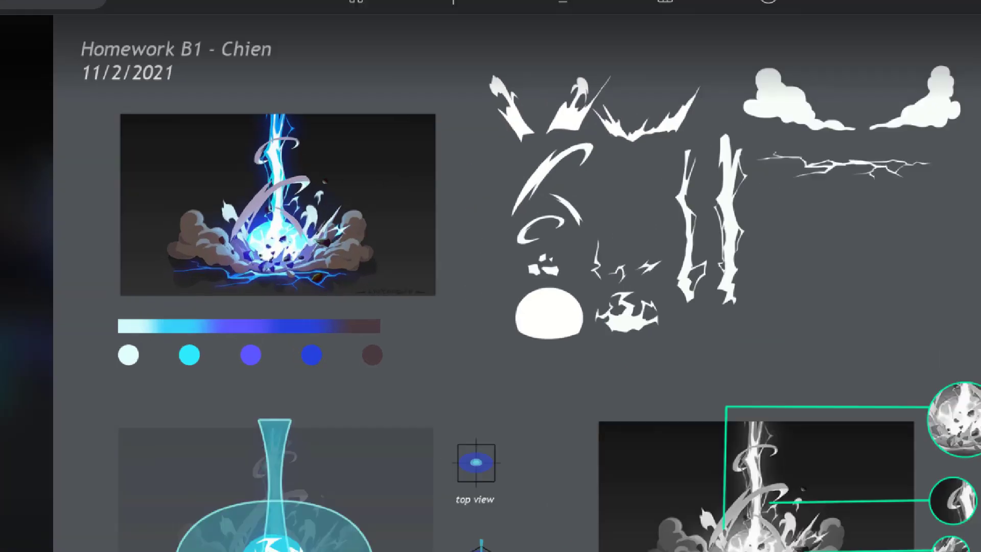
click(320, 200)
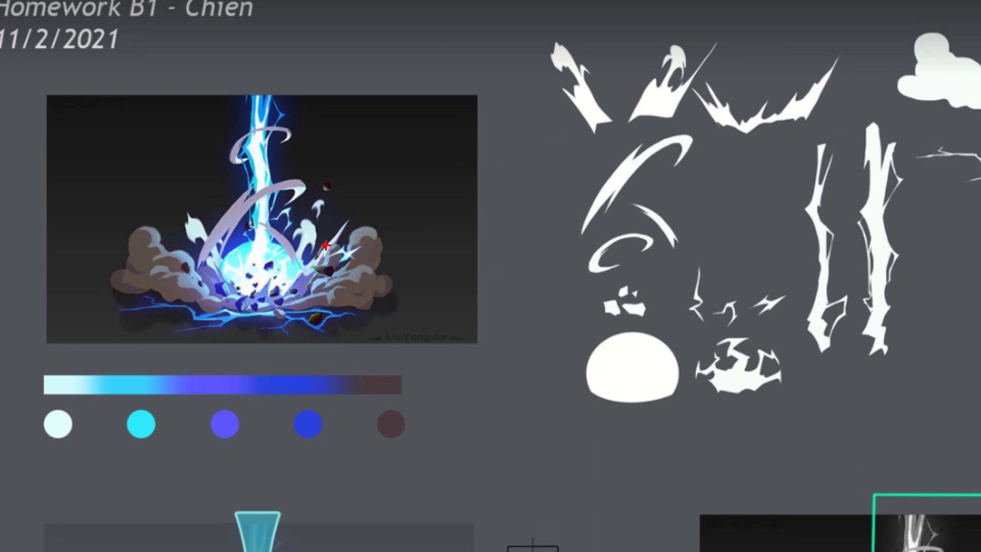
mouse_move(292, 254)
mouse_down()
mouse_move(293, 226)
mouse_move(312, 266)
mouse_move(347, 221)
mouse_move(321, 266)
mouse_up()
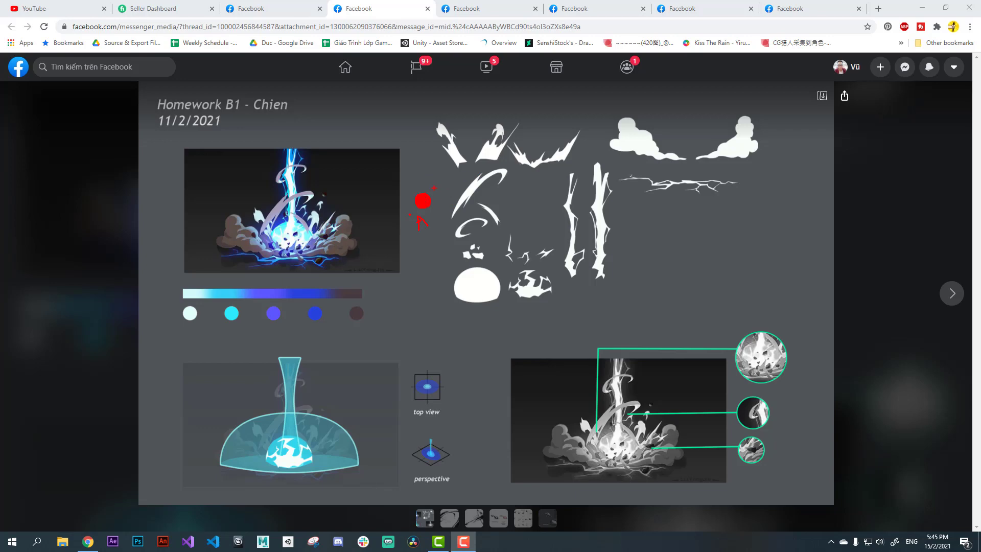
Step: Draw a long red line across the sheet through the slash and horizontal lightning shapes
drag(434, 187, 561, 184)
Step: Wipe the old marks, draw a red arrow off a top-left spike and circle the white wisps
key(Escape)
mouse_move(472, 171)
mouse_down()
mouse_move(448, 149)
mouse_move(529, 109)
mouse_up()
drag(322, 206, 323, 209)
drag(246, 206, 232, 204)
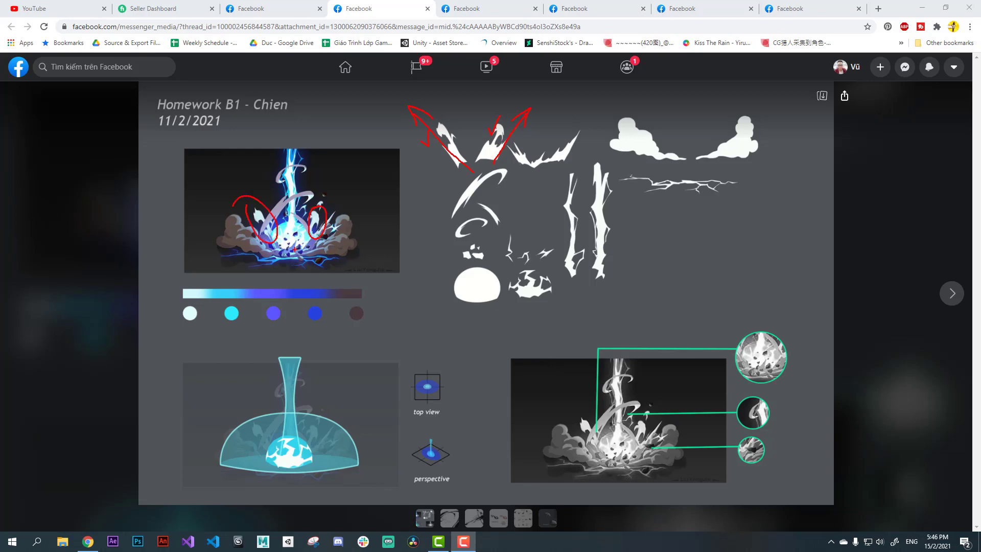
Step: Circle a spot in the explosion core, add a red line and flame strokes, then clear the ink
drag(289, 246, 352, 182)
mouse_move(284, 247)
mouse_down()
mouse_move(221, 185)
mouse_move(240, 192)
mouse_up()
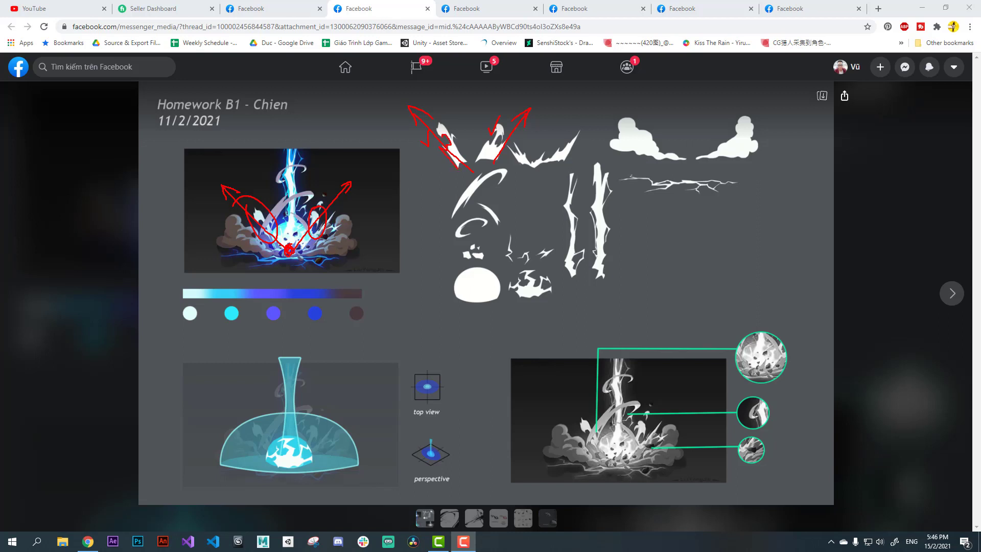
mouse_move(453, 142)
mouse_down()
mouse_move(465, 168)
mouse_move(474, 162)
mouse_up()
key(Escape)
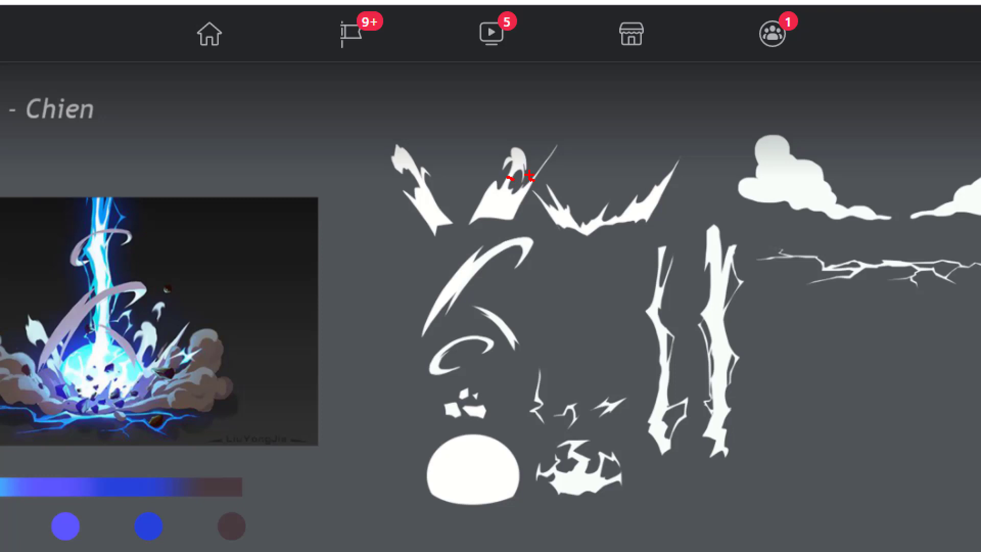
Step: Trace red strokes along the second spike and fill its thin tail into a solid red wedge
drag(526, 187, 560, 150)
drag(512, 221, 501, 218)
drag(531, 185, 519, 206)
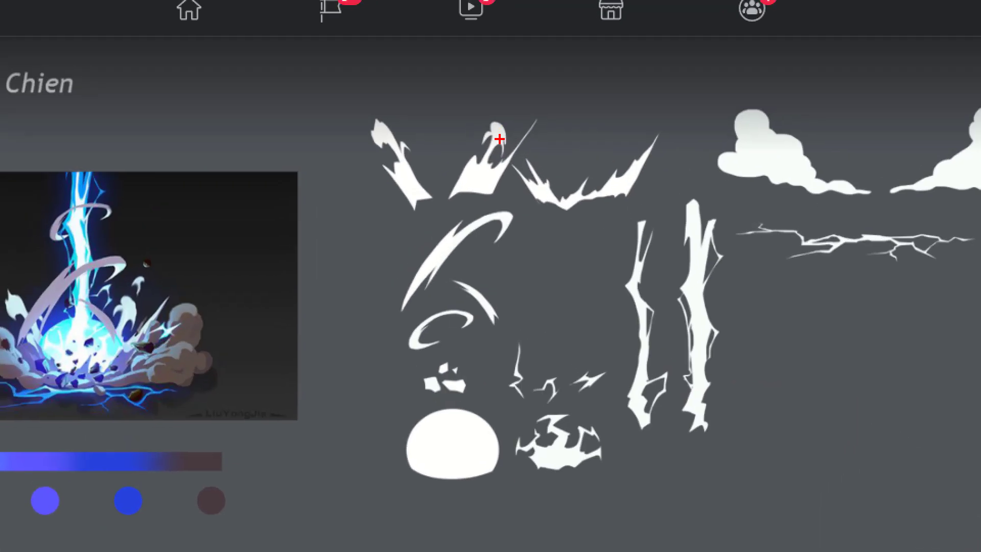
drag(485, 152, 511, 160)
drag(505, 161, 538, 118)
drag(508, 160, 490, 194)
key(Escape)
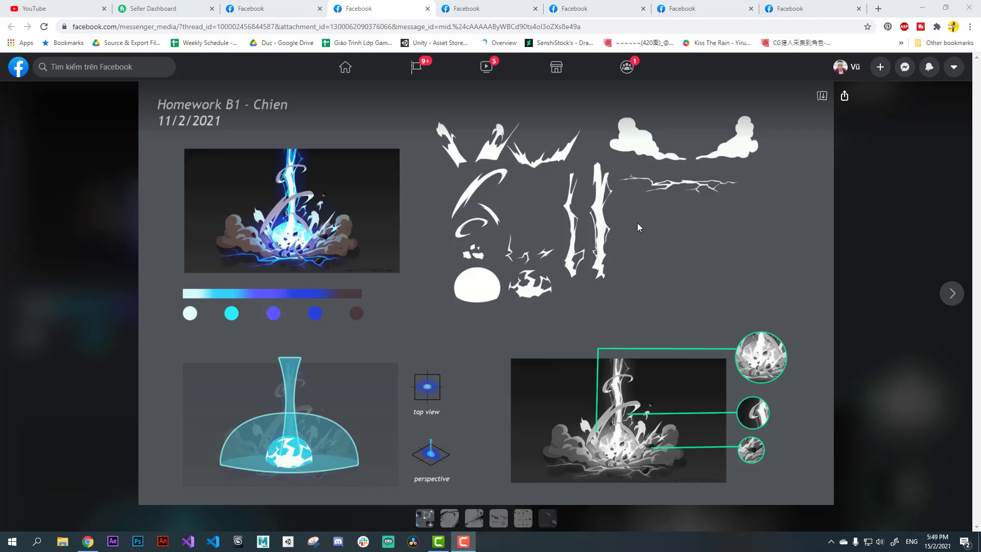
Step: Zoom in and write red '20 static' and '1, 2' notes beside the lightning shapes, then clear them
key(ctrl+1)
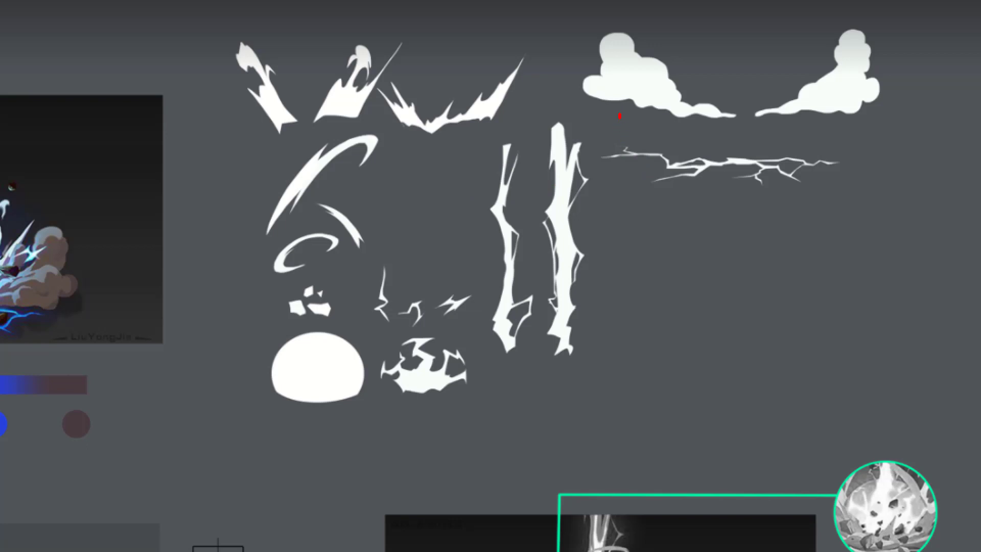
drag(620, 116, 628, 198)
drag(518, 188, 504, 227)
drag(506, 230, 524, 211)
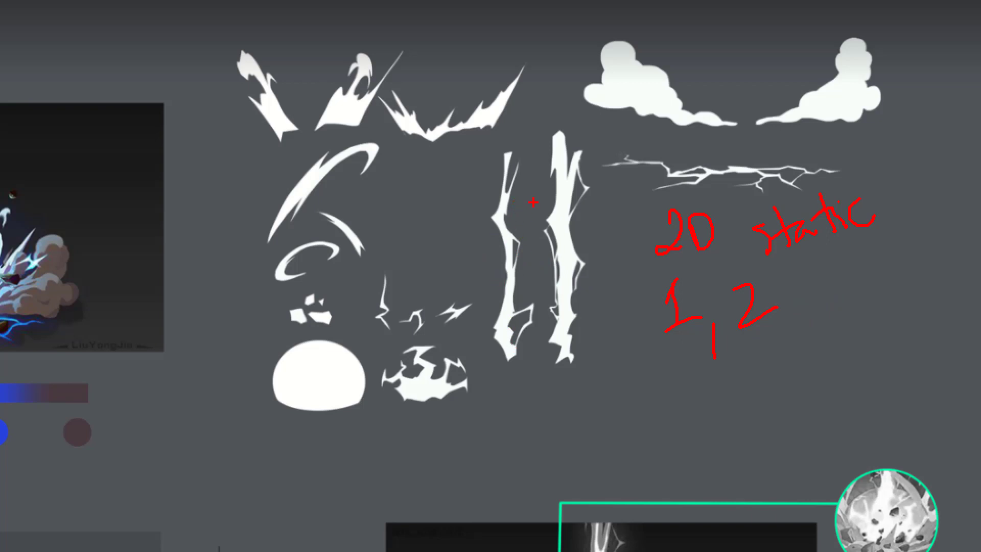
key(Escape)
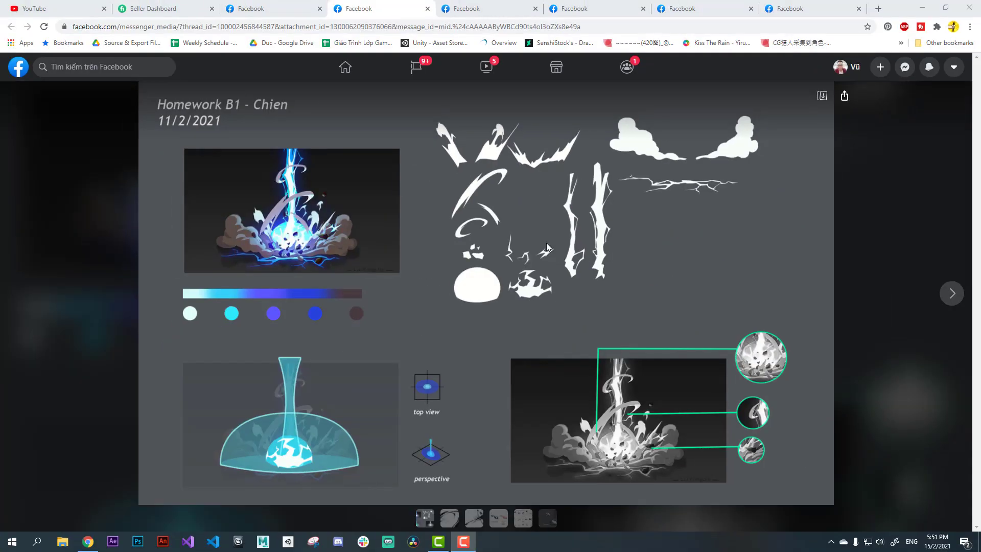
Step: Magnify the explosion and draw red outward burst arrows on its right and left sides
key(super)
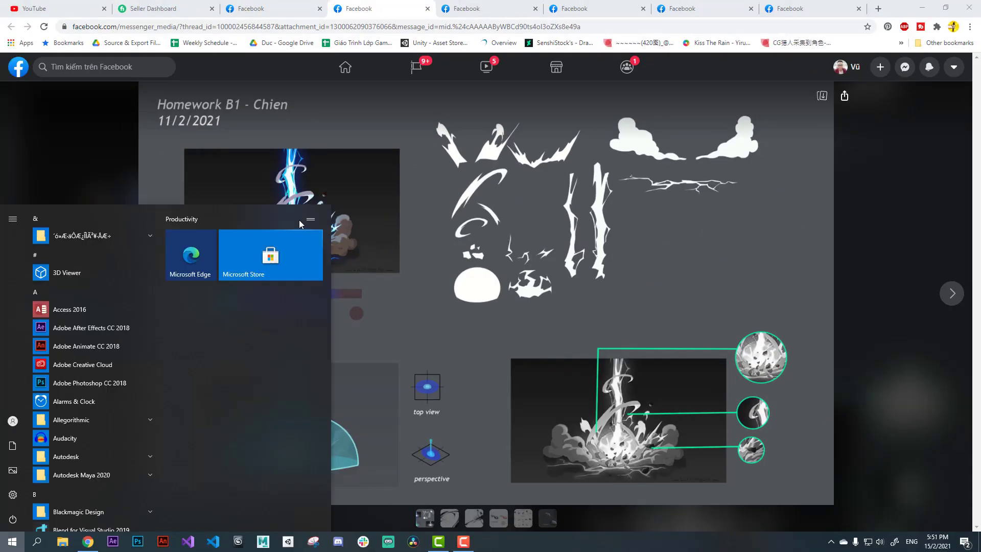
key(super)
key(ctrl+1)
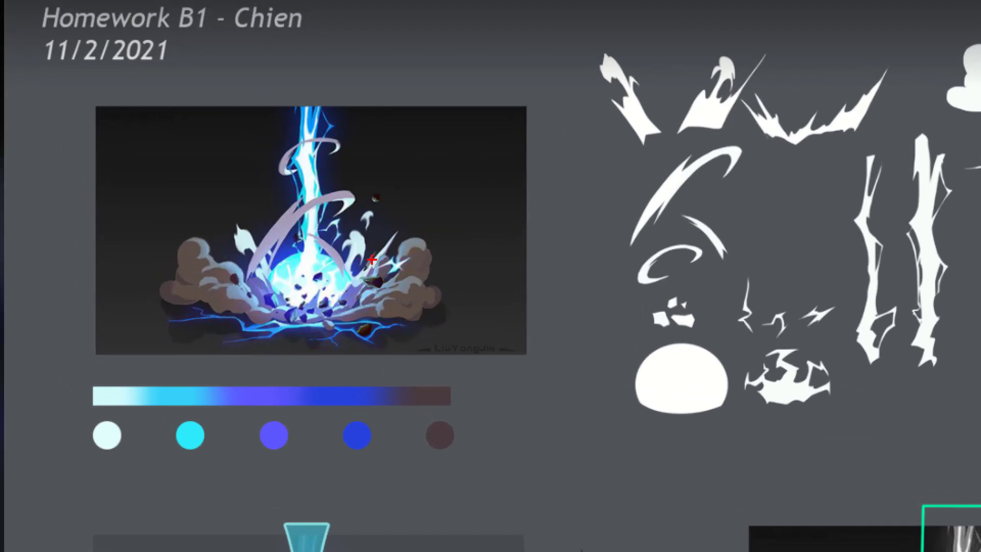
drag(341, 304, 399, 226)
mouse_move(406, 221)
mouse_down()
mouse_move(427, 193)
mouse_move(428, 208)
mouse_up()
drag(235, 231, 274, 271)
mouse_move(236, 221)
mouse_down()
mouse_move(219, 200)
mouse_move(240, 209)
mouse_up()
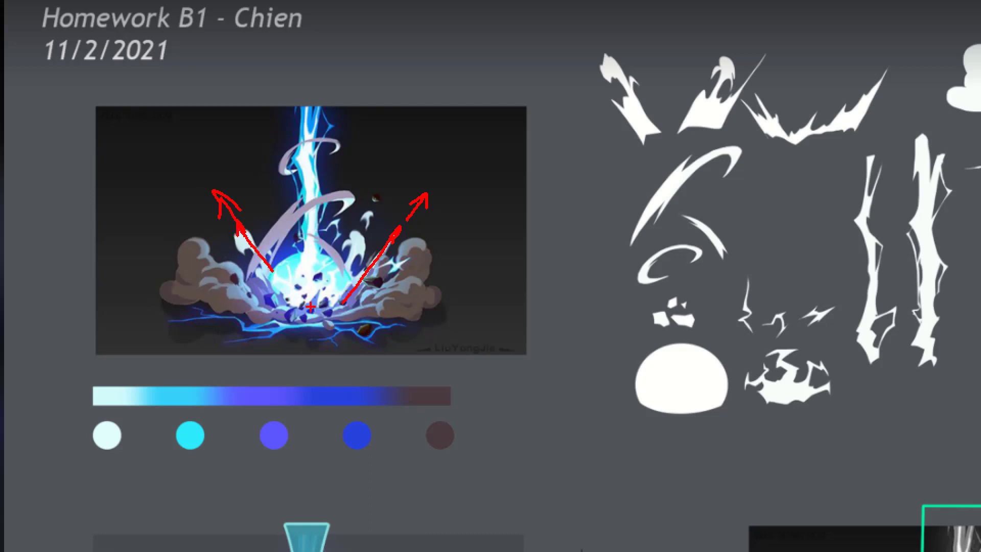
Step: Add a red centre dot, a vertical column line and a sweeping arc, then exit zoom
drag(305, 306, 309, 314)
drag(312, 163, 309, 306)
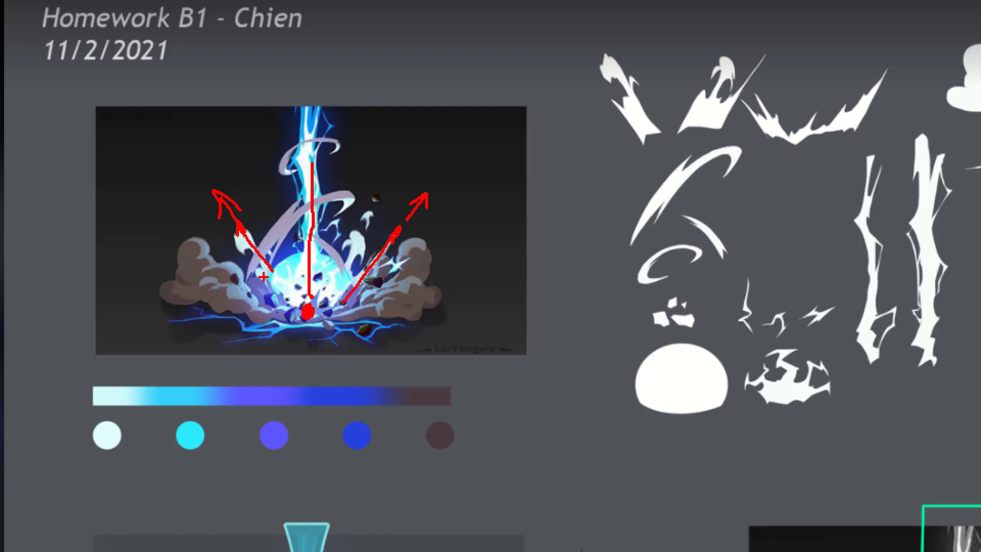
mouse_move(265, 278)
mouse_down()
mouse_move(300, 254)
mouse_move(327, 256)
mouse_move(354, 281)
mouse_up()
mouse_move(266, 272)
mouse_down()
mouse_move(312, 214)
mouse_move(352, 197)
mouse_up()
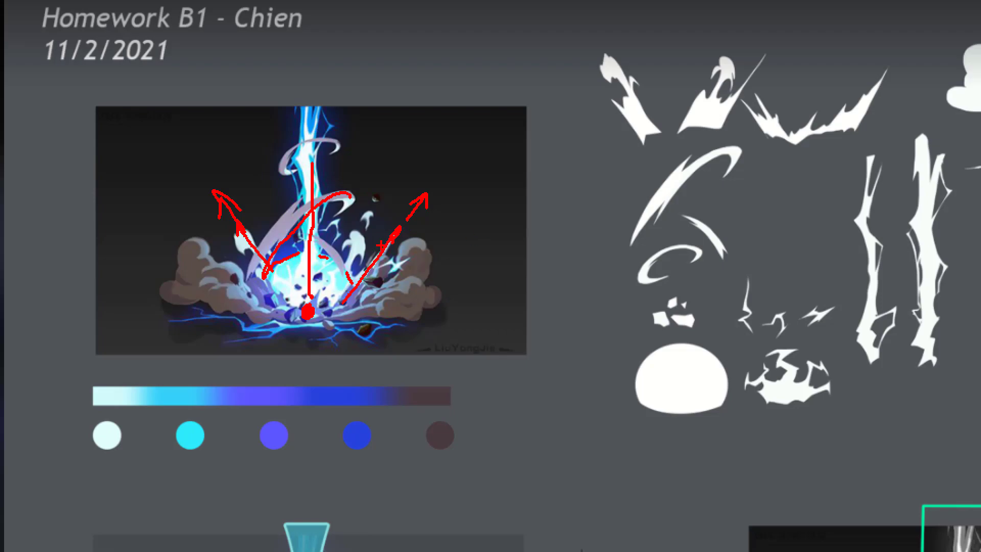
key(Escape)
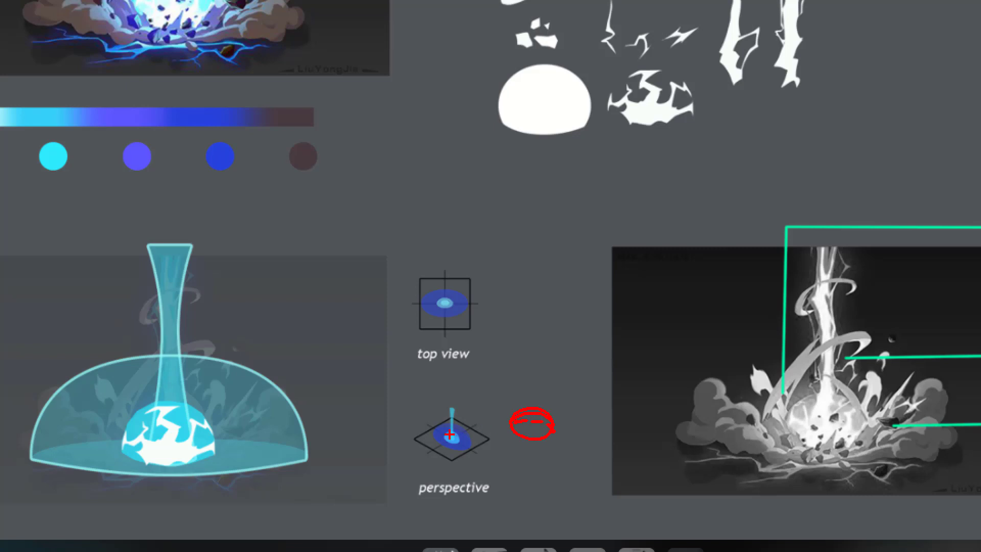
Step: Finish the red ellipse beside the perspective diagram
drag(438, 430, 452, 424)
Step: Re-zoom on the explosion and outline its base debris with a red loop and scribble
key(Escape)
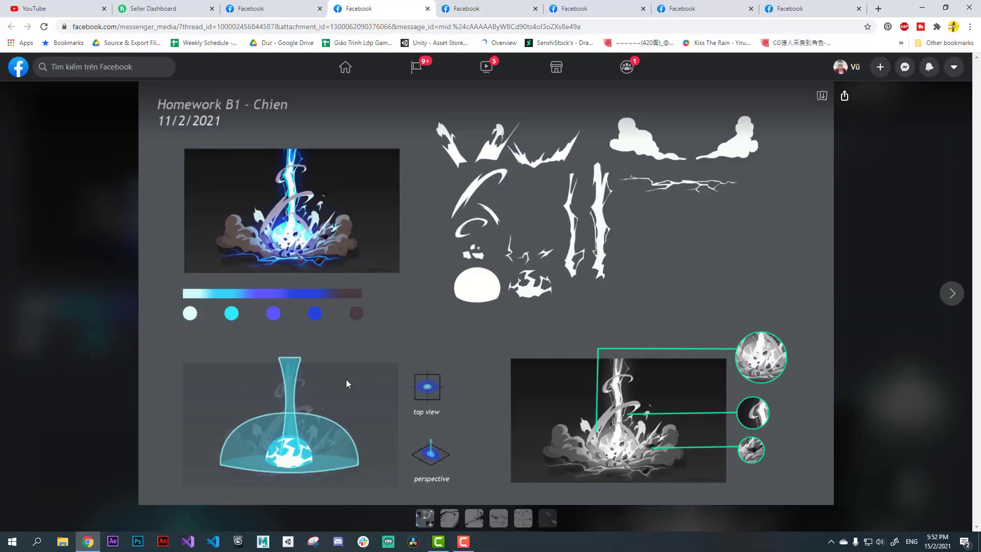
key(ctrl+1)
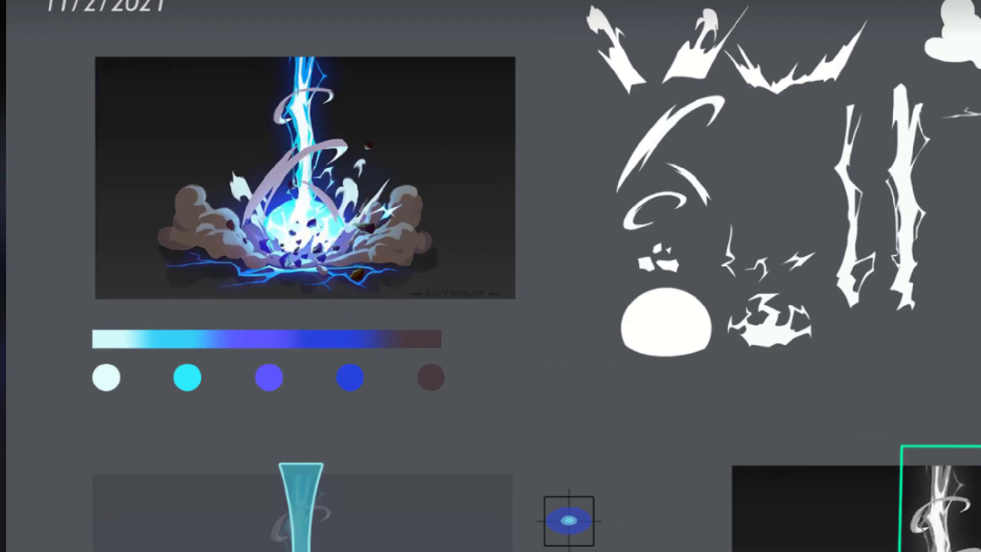
mouse_move(278, 273)
mouse_down()
mouse_move(251, 241)
mouse_move(286, 219)
mouse_move(329, 238)
mouse_move(331, 279)
mouse_move(278, 278)
mouse_up()
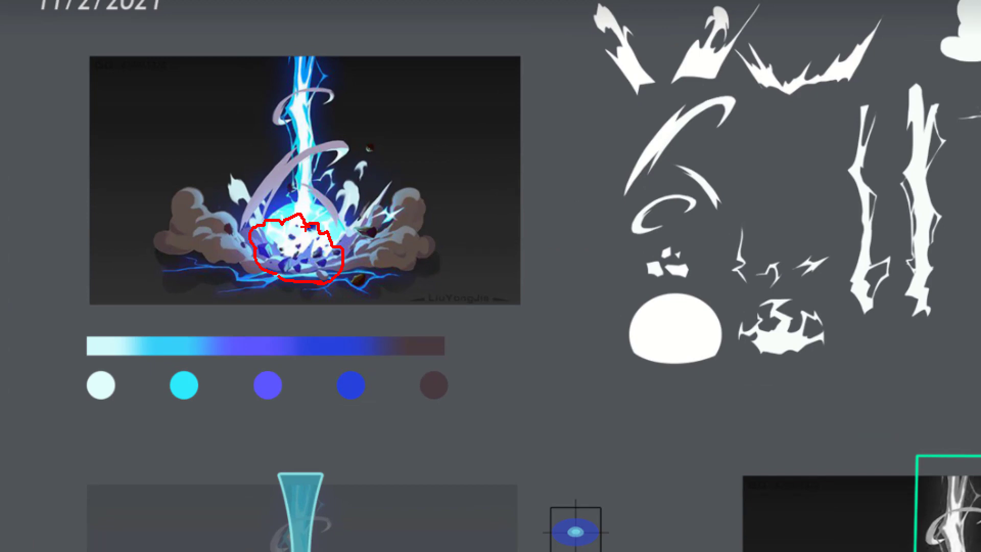
mouse_move(289, 239)
mouse_down()
mouse_move(306, 256)
mouse_move(321, 253)
mouse_up()
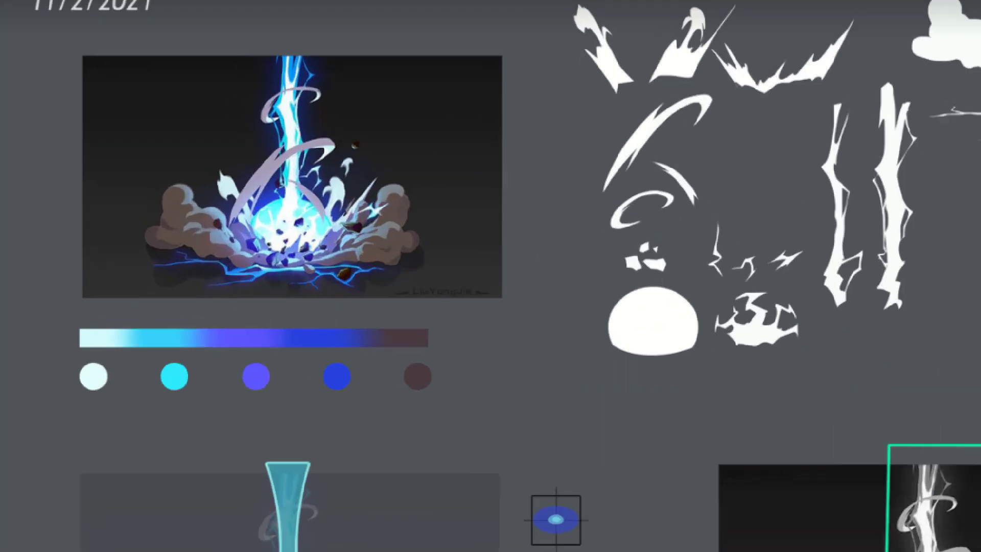
Step: Mark the explosion's base, side smoke clouds and central debris with red outlines
drag(258, 269, 315, 277)
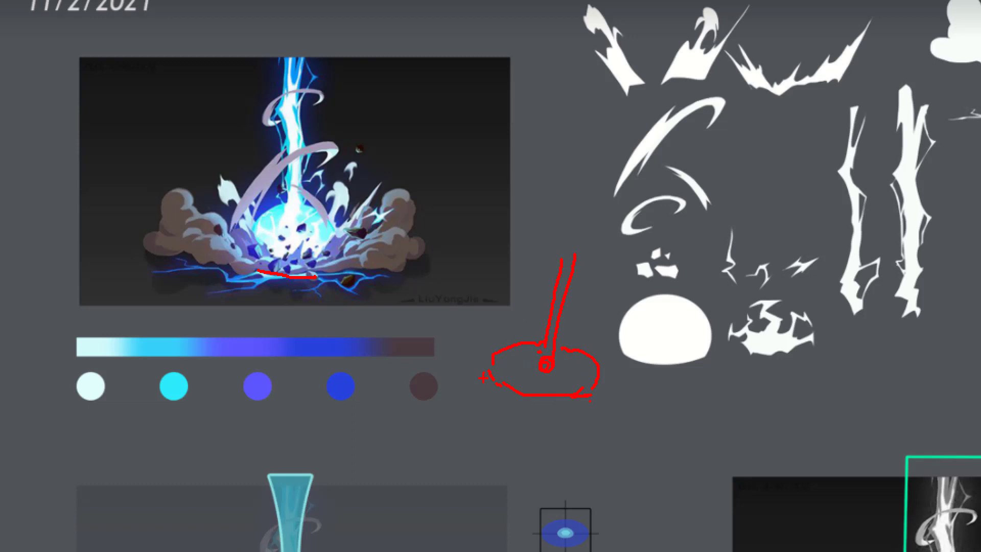
drag(474, 335, 524, 311)
mouse_move(410, 174)
mouse_down()
mouse_move(448, 222)
mouse_move(398, 162)
mouse_up()
drag(167, 163, 173, 161)
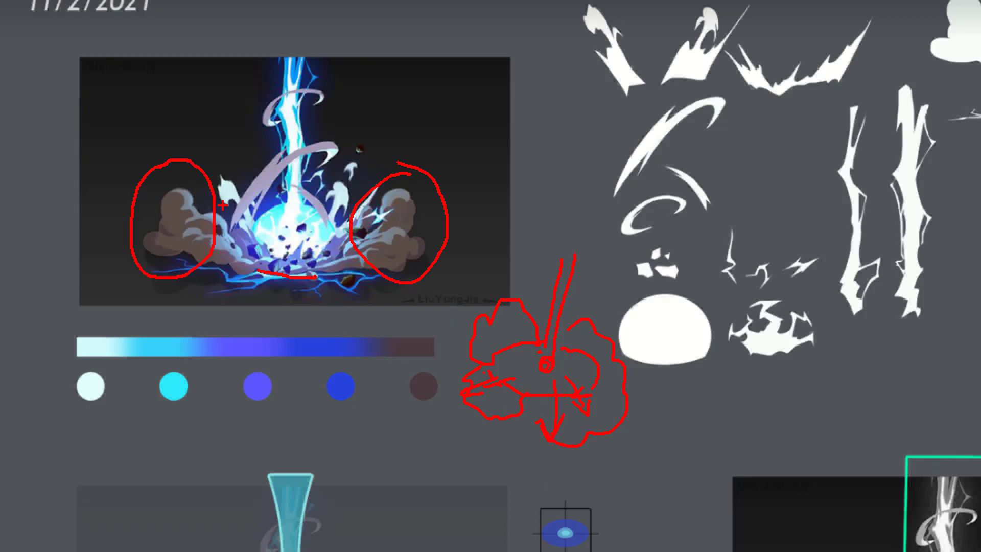
drag(302, 253, 282, 261)
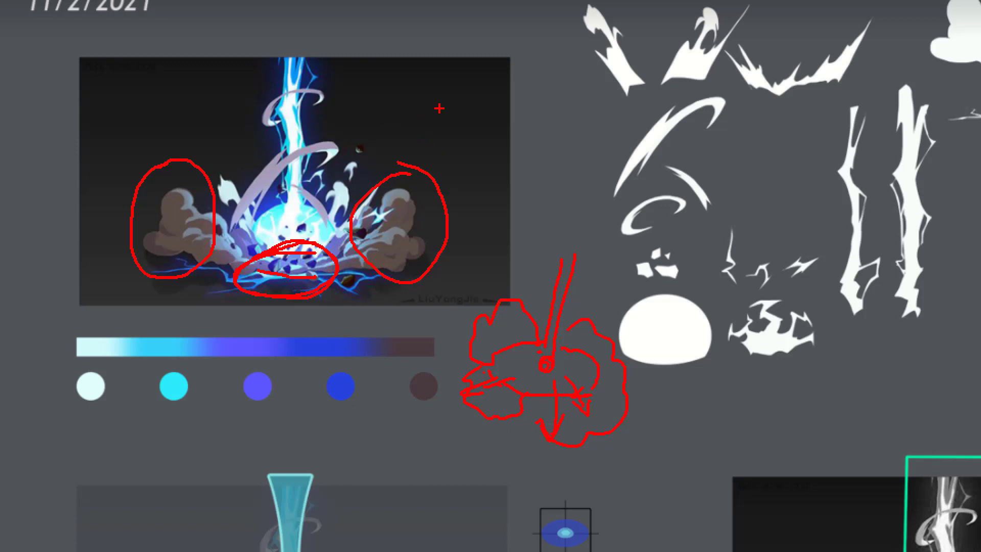
Step: Draw a red arrow from the pale swatch to the core, outline the core, then clear
mouse_move(110, 380)
mouse_down()
mouse_move(209, 289)
mouse_move(194, 314)
mouse_up()
mouse_move(261, 276)
mouse_down()
mouse_move(243, 245)
mouse_move(291, 204)
mouse_move(335, 252)
mouse_move(297, 246)
mouse_move(307, 258)
mouse_up()
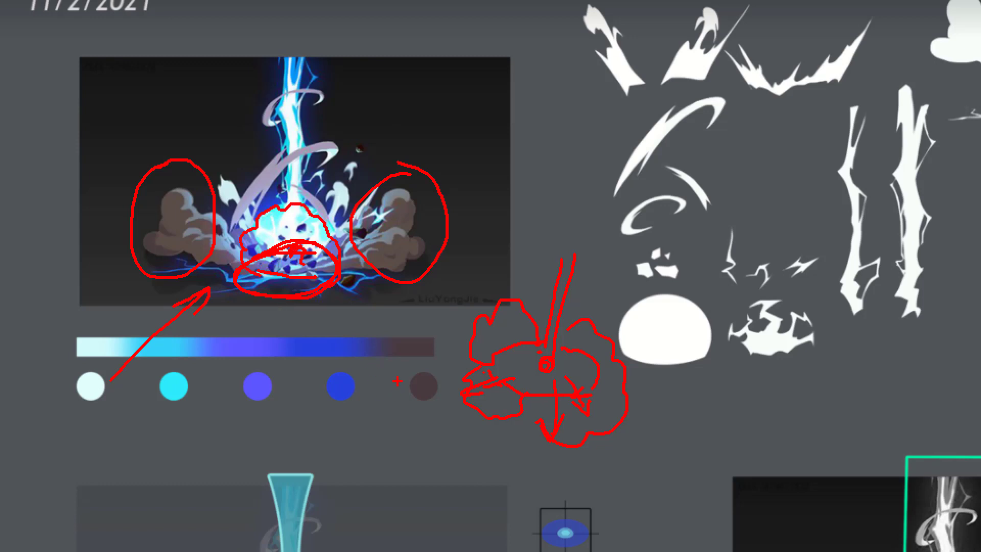
key(Escape)
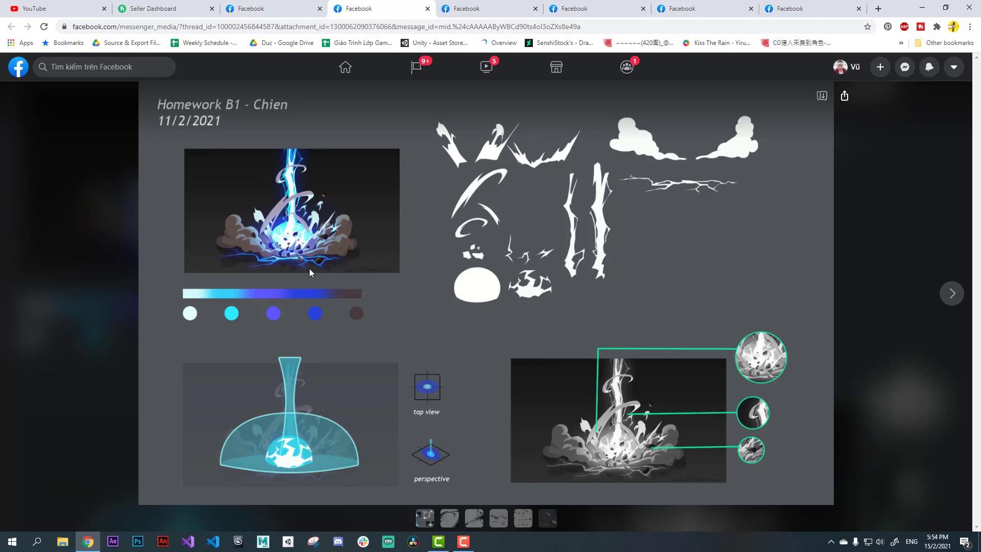
Step: Zoom on the explosion and draw red arrows rising up-right and up-left from its core
key(ctrl+1)
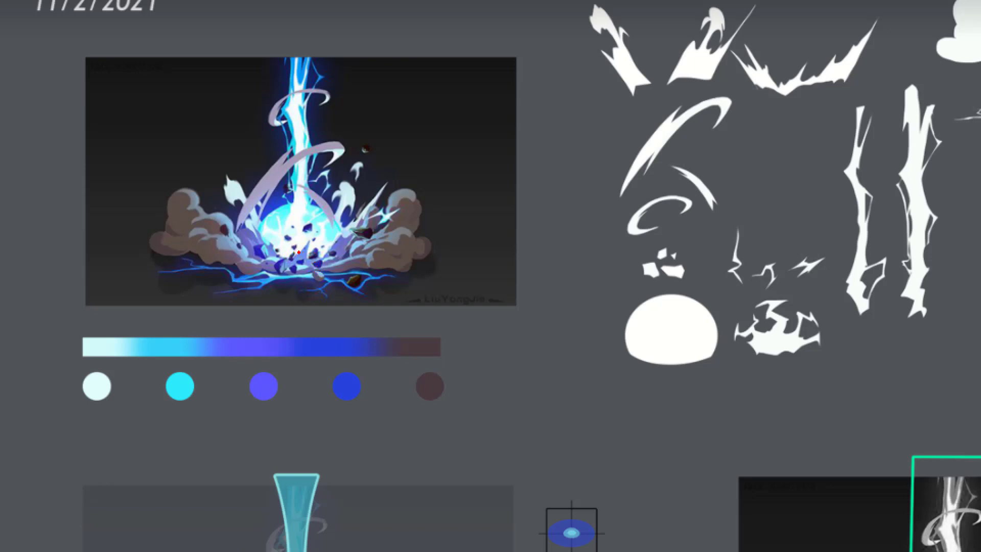
drag(299, 252, 310, 246)
mouse_move(314, 227)
mouse_down()
mouse_move(338, 164)
mouse_move(338, 182)
mouse_up()
drag(280, 258, 226, 190)
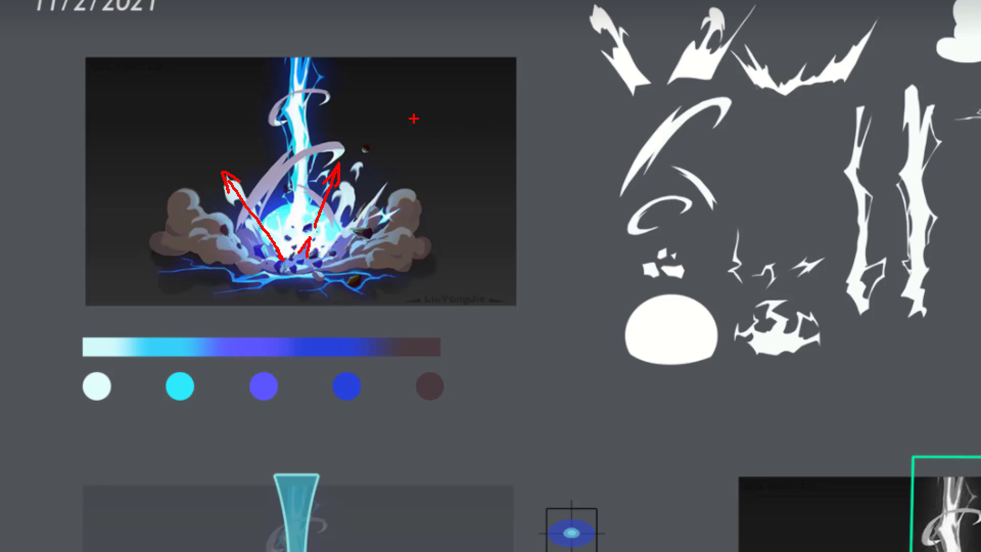
Step: Handwrite 'study → fx' in red beside the explosion and add another up-right arrow from the core
drag(407, 114, 417, 144)
mouse_move(432, 97)
mouse_down()
mouse_move(454, 129)
mouse_move(473, 128)
mouse_move(475, 82)
mouse_up()
drag(487, 102, 505, 144)
drag(464, 168, 478, 220)
drag(463, 210, 483, 201)
drag(463, 256, 471, 299)
drag(457, 284, 507, 273)
drag(500, 256, 492, 294)
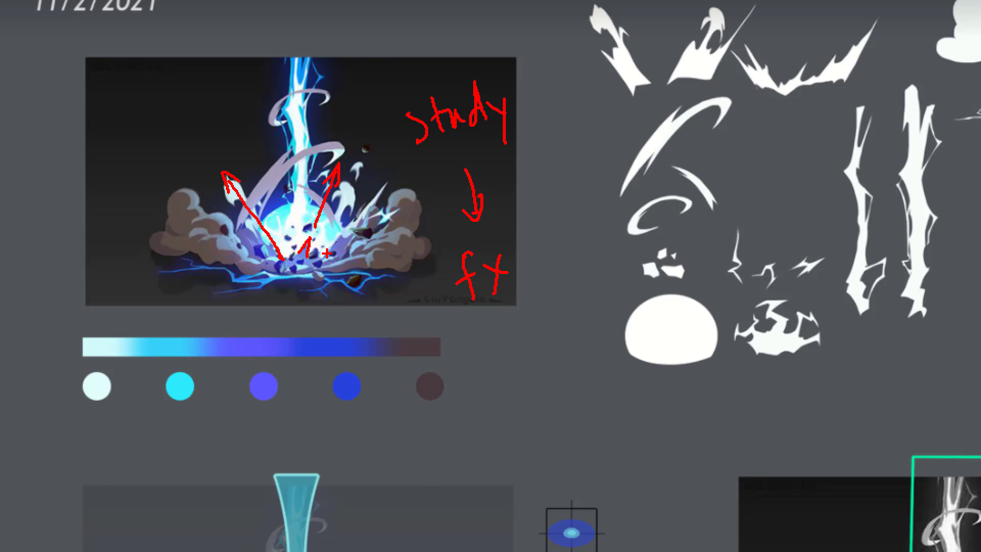
mouse_move(327, 258)
mouse_down()
mouse_move(363, 219)
mouse_move(341, 259)
mouse_up()
drag(359, 217, 383, 182)
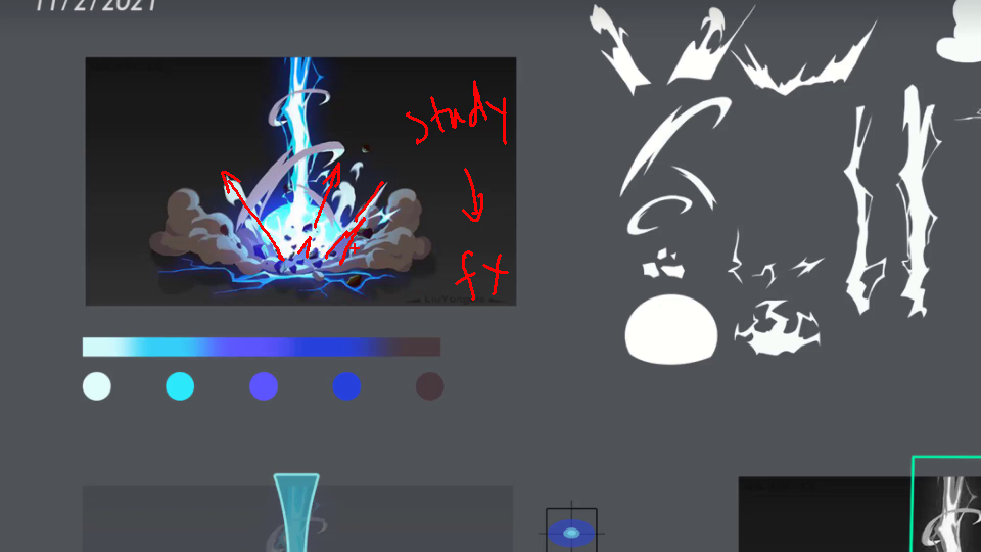
Step: Clear the old markup and draw red arrows bursting upward, left and right around the explosion
key(Escape)
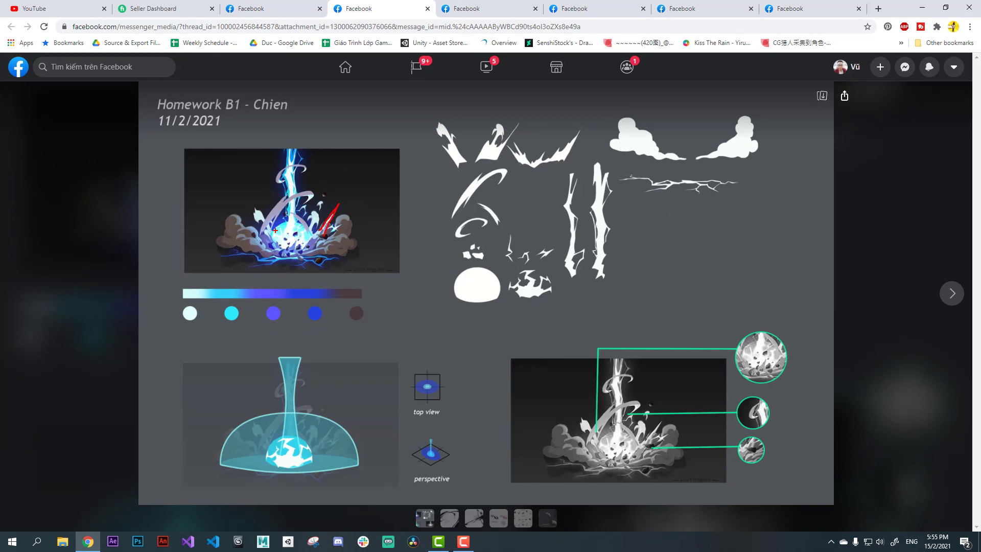
drag(270, 231, 267, 223)
drag(263, 226, 269, 237)
drag(339, 199, 350, 187)
mouse_move(241, 204)
mouse_down()
mouse_move(233, 187)
mouse_move(239, 191)
mouse_up()
drag(217, 227, 202, 227)
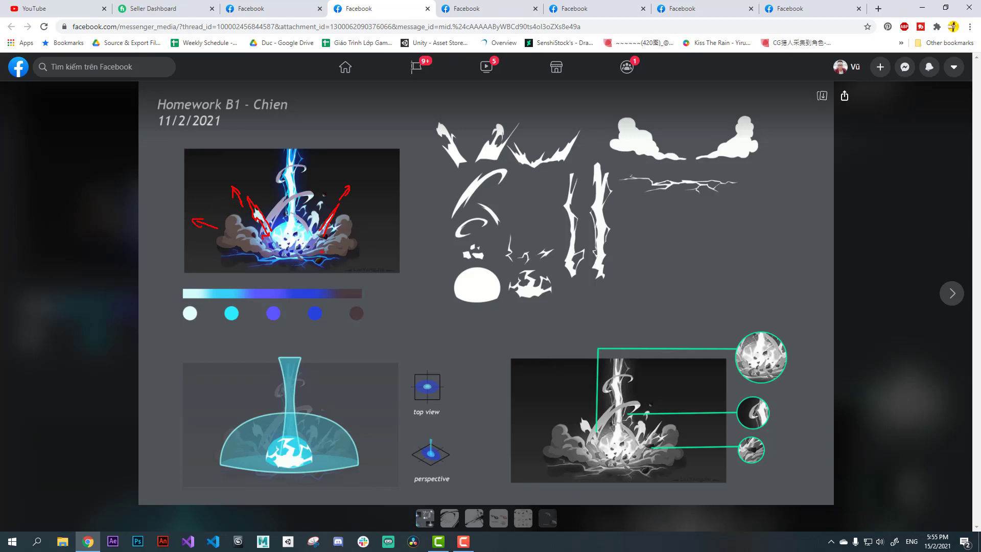
drag(364, 222, 360, 230)
drag(380, 225, 378, 236)
Step: Outline the grey image's empty top-left corner in a red box with scribbles inside
mouse_move(499, 399)
mouse_down()
mouse_move(565, 402)
mouse_move(558, 345)
mouse_move(538, 370)
mouse_move(556, 364)
mouse_up()
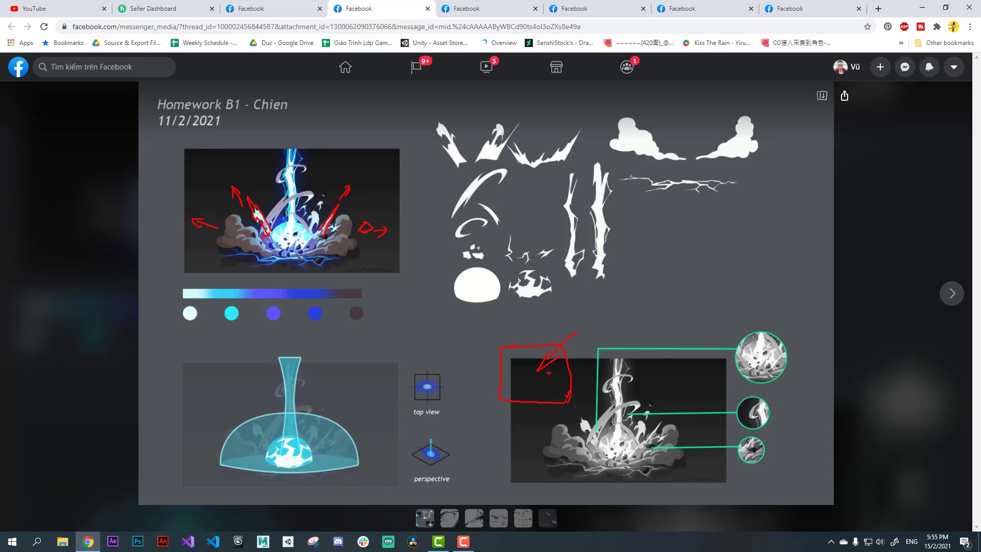
drag(518, 379, 551, 371)
mouse_move(511, 459)
mouse_down()
mouse_move(537, 480)
mouse_move(526, 459)
mouse_move(535, 465)
mouse_up()
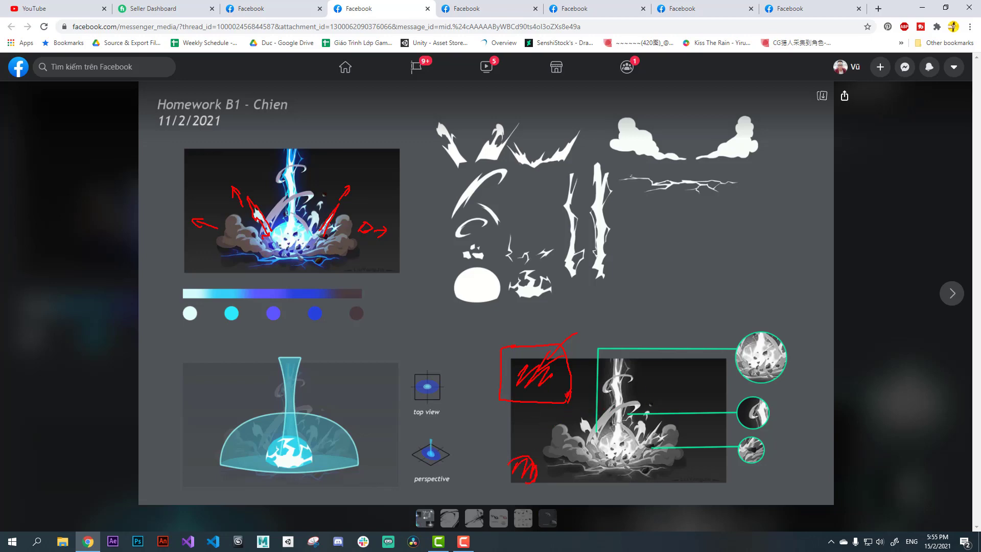
drag(567, 367, 568, 395)
drag(512, 400, 541, 400)
Step: Fill the bottom-left corner with red scribbles, add an upward arrow, and mark below the bottom-right circle
mouse_move(512, 457)
mouse_down()
mouse_move(521, 483)
mouse_move(530, 480)
mouse_up()
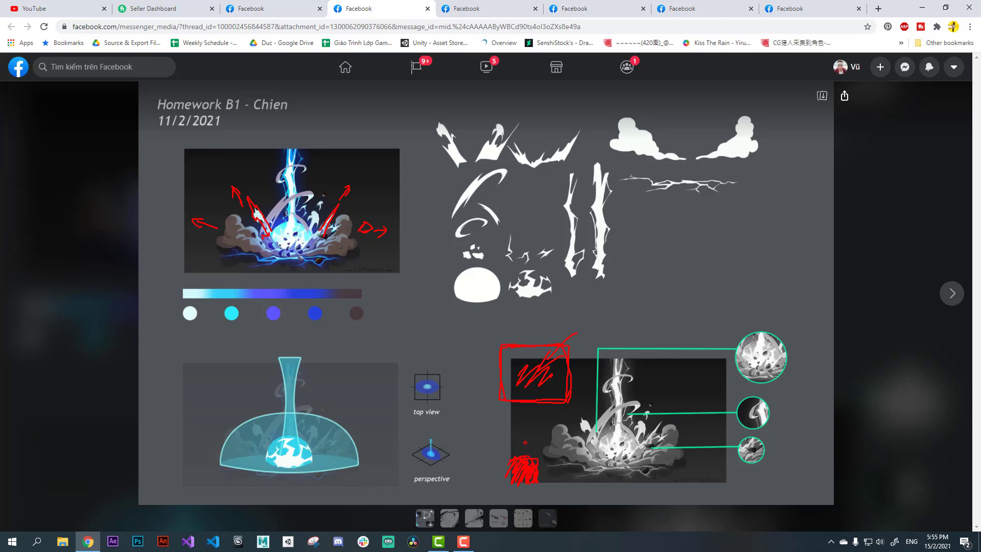
drag(521, 447, 521, 433)
drag(517, 442, 528, 441)
mouse_move(728, 465)
mouse_down()
mouse_move(707, 467)
mouse_move(722, 472)
mouse_up()
Step: Add a final rising stroke over the grey image, then erase every red annotation with E
drag(637, 373, 664, 332)
key(e)
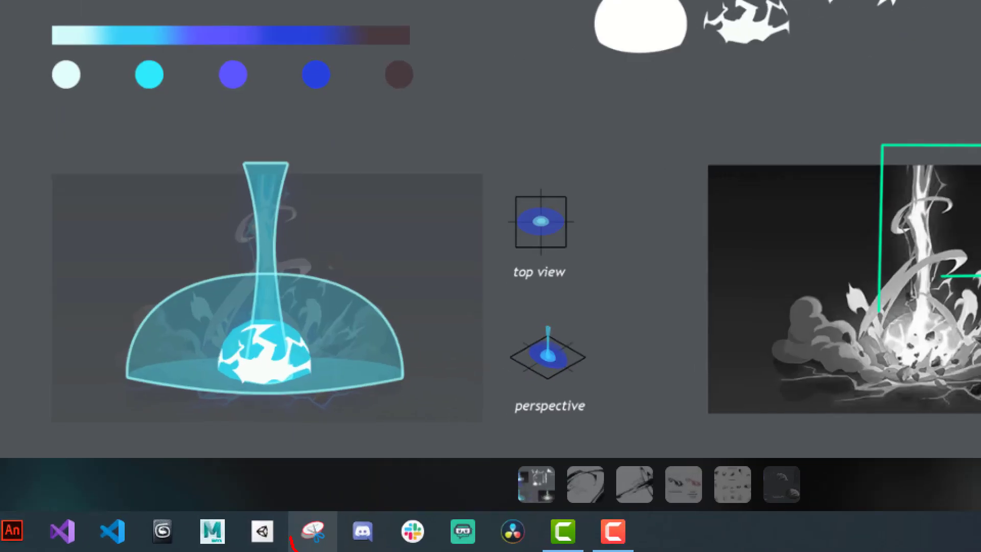
mouse_move(291, 531)
mouse_down()
mouse_move(345, 521)
mouse_move(334, 549)
mouse_up()
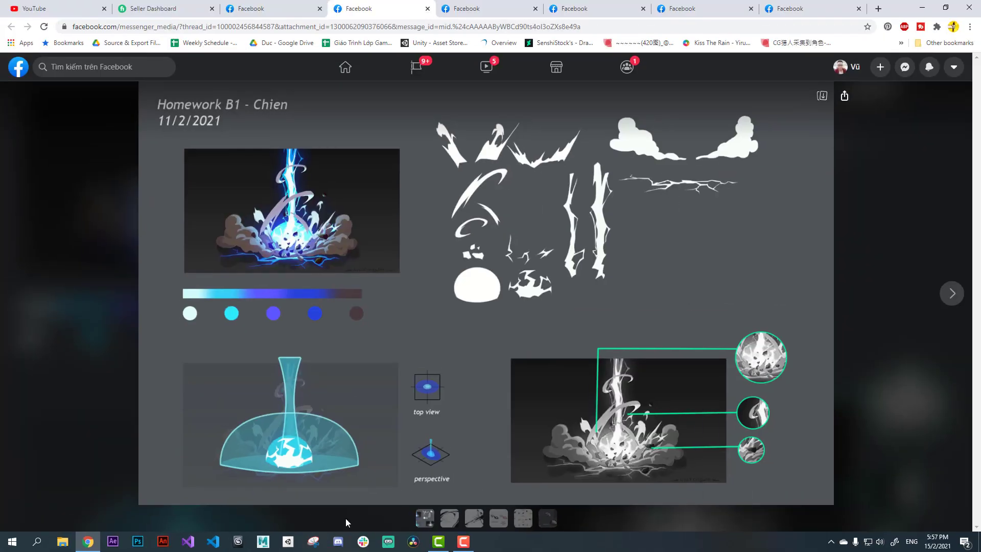
Step: Snip the explosion artwork from the homework sheet with Snipping Tool
click(312, 540)
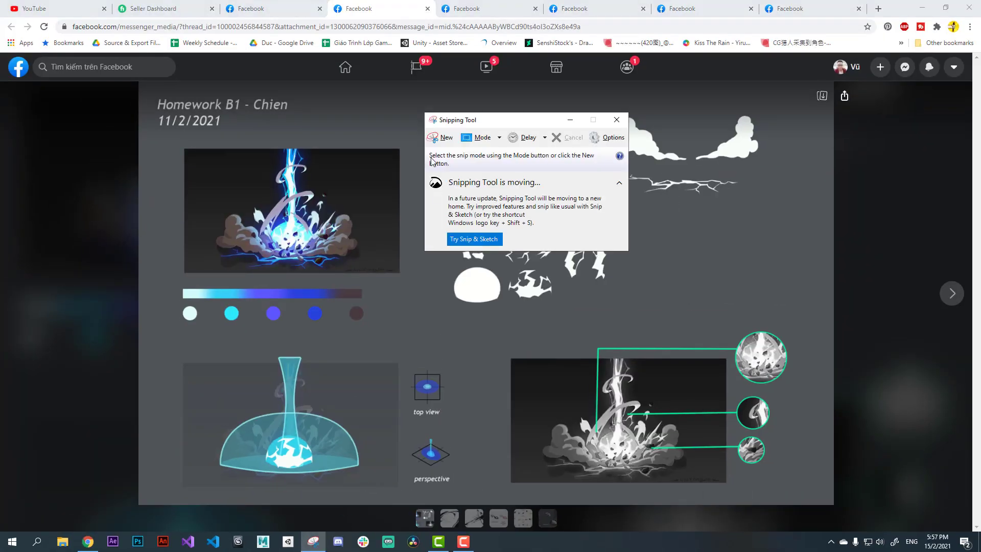
click(439, 139)
drag(188, 152, 395, 272)
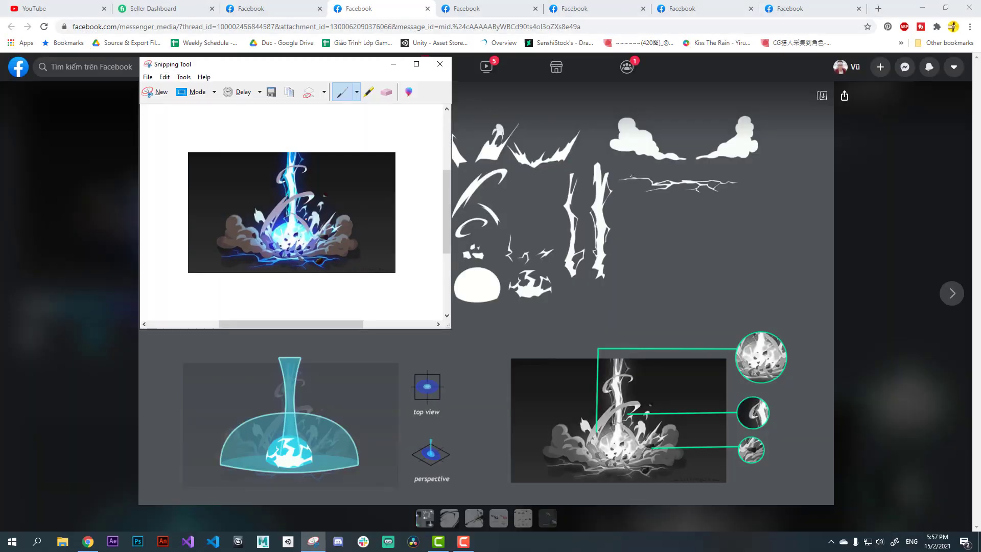
Step: Launch Photoshop and bring its start screen to the front
click(138, 541)
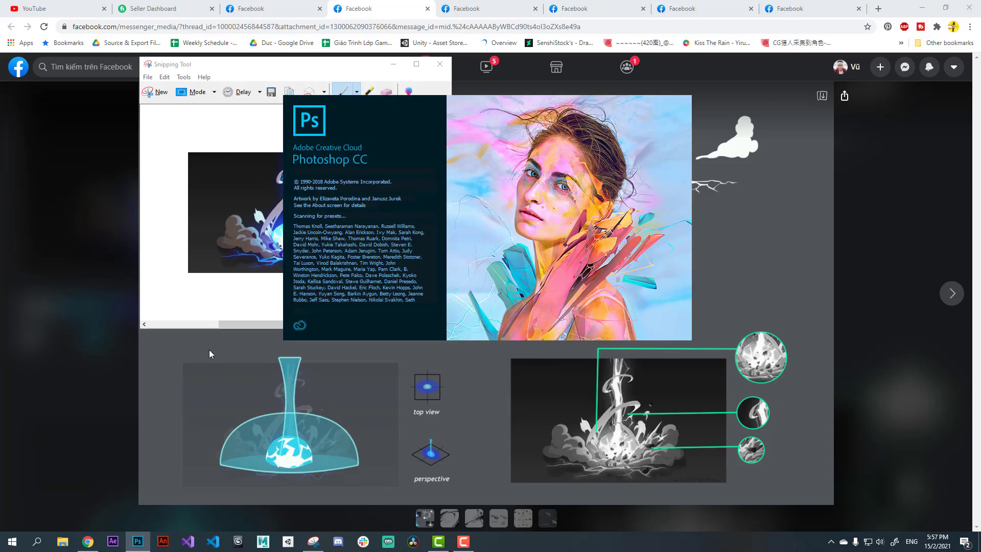
click(255, 69)
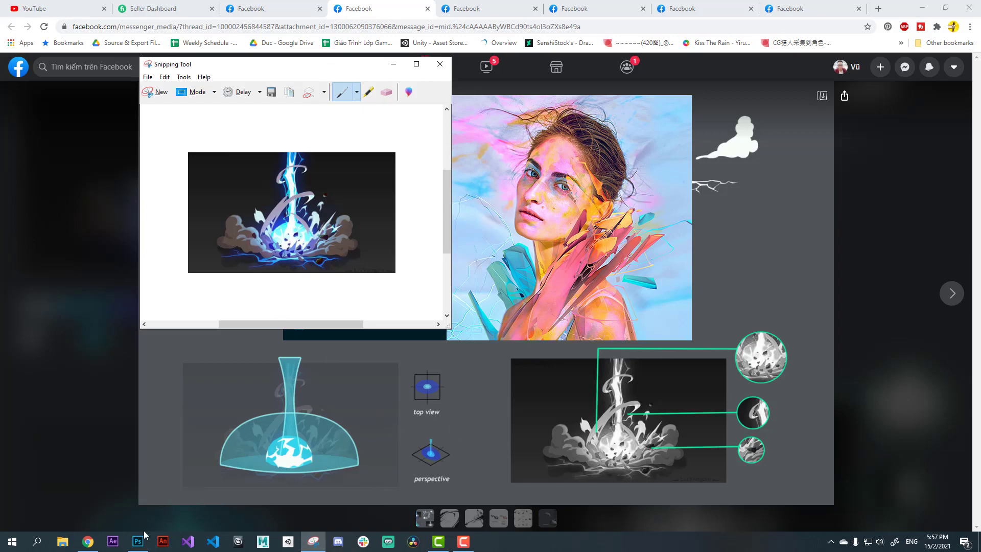
mouse_move(137, 541)
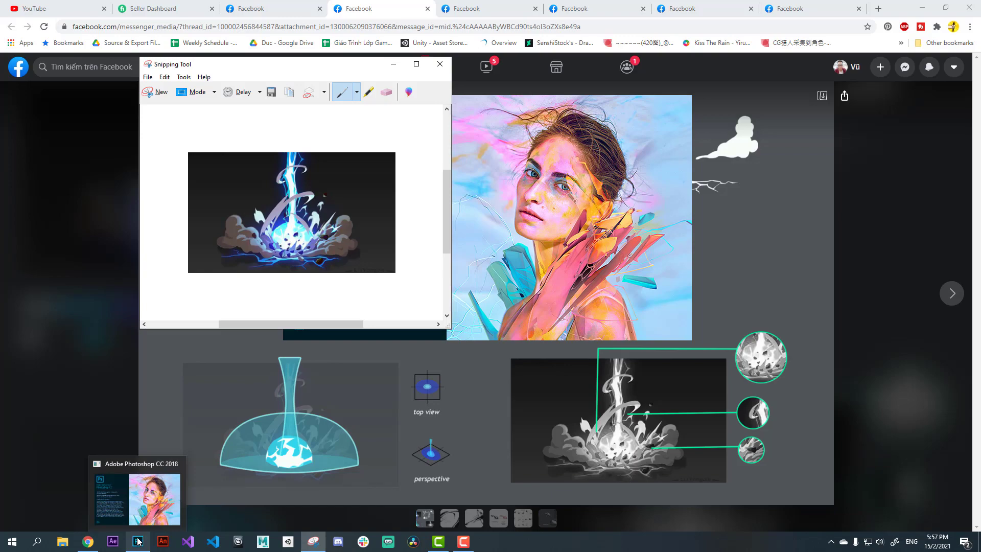
click(136, 539)
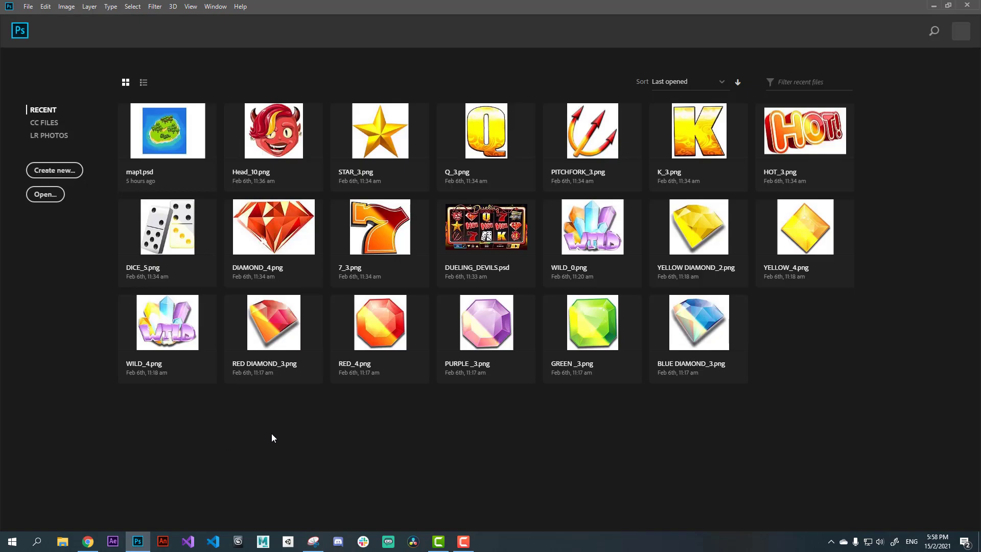
Step: Create a 406×236 document from the clipboard and paste the explosion snip into it
key(ctrl+n)
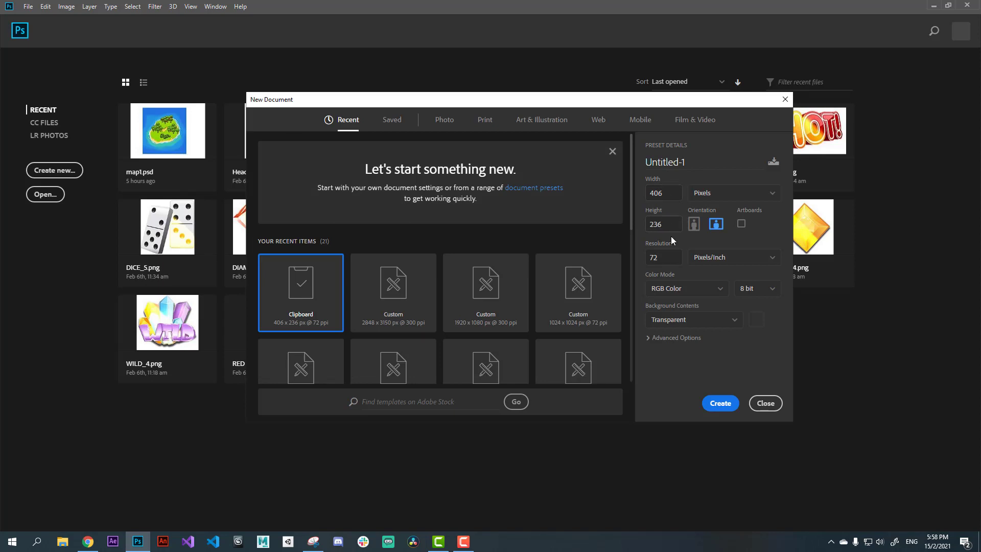
click(720, 404)
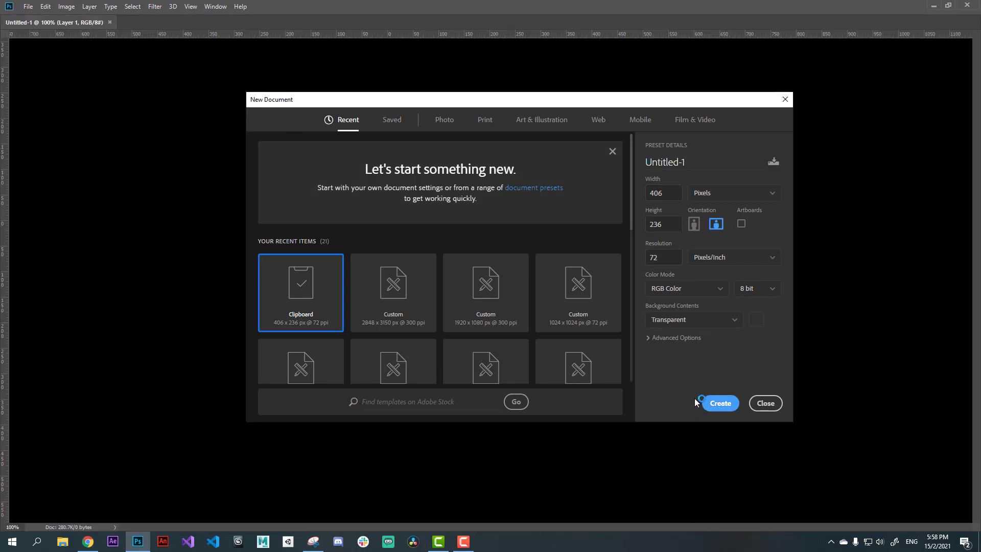
key(ctrl+v)
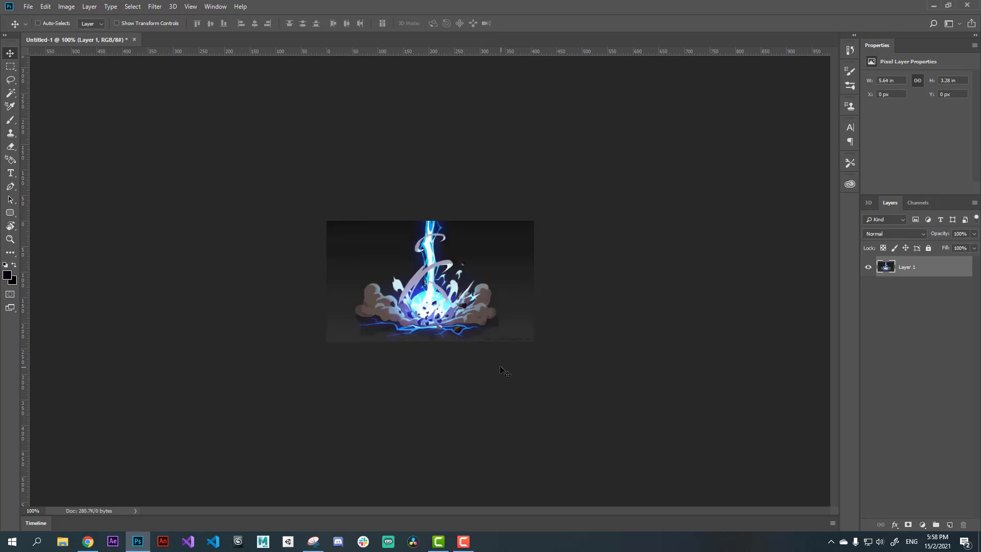
Step: Close Snipping Tool without saving and zoom the pasted image to 200%
click(313, 541)
click(440, 63)
click(339, 206)
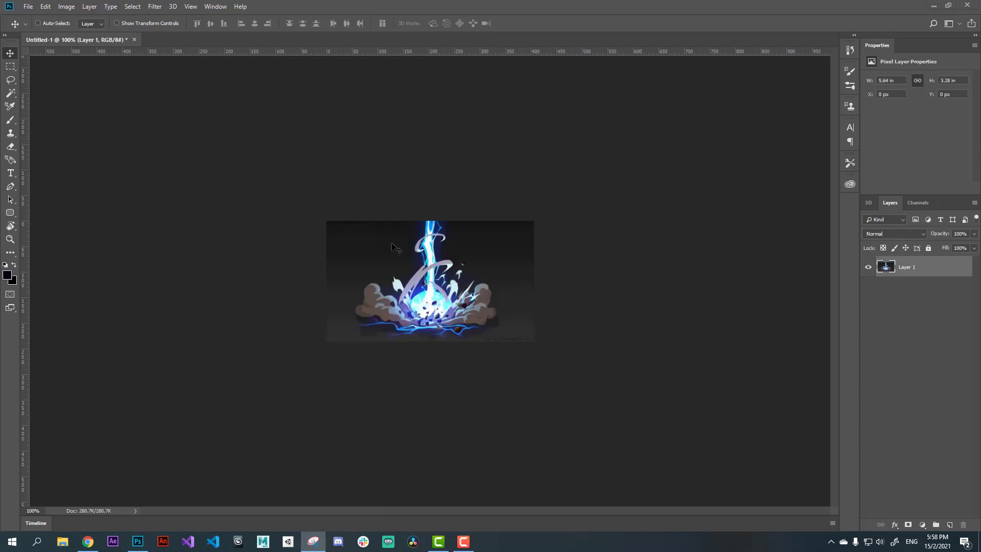
key(ctrl+plus)
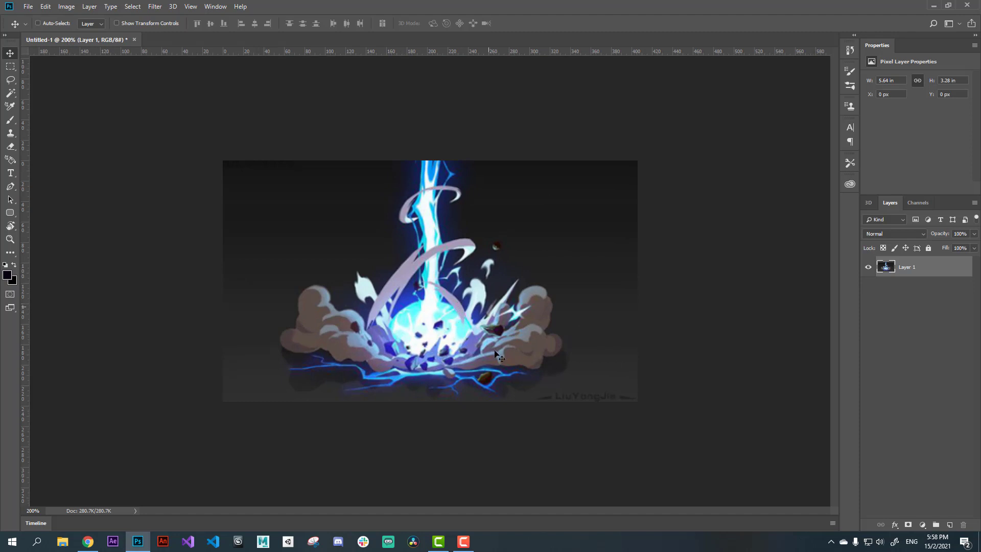
click(922, 525)
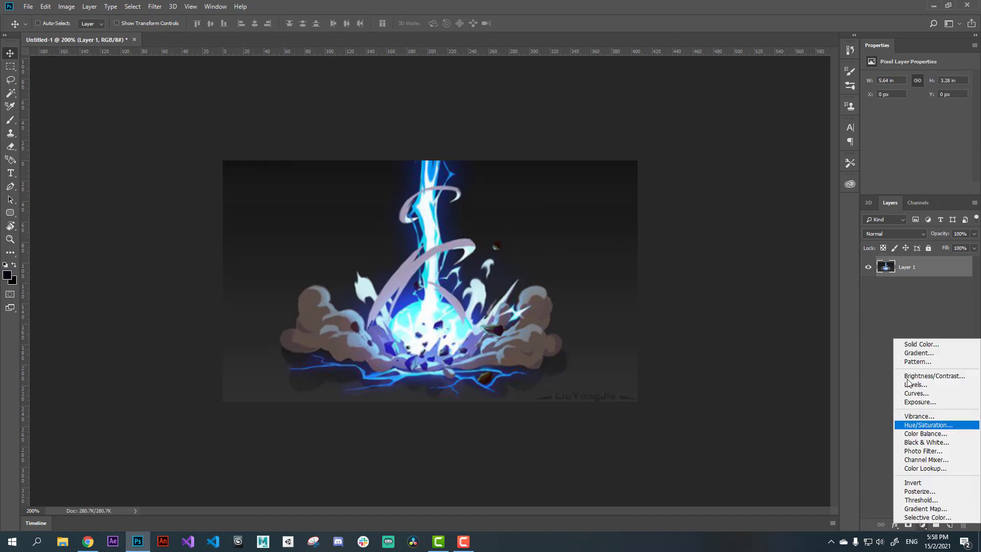
Step: Add a Black & White adjustment layer over Layer 1 and re-zoom on the greyscale explosion
click(922, 443)
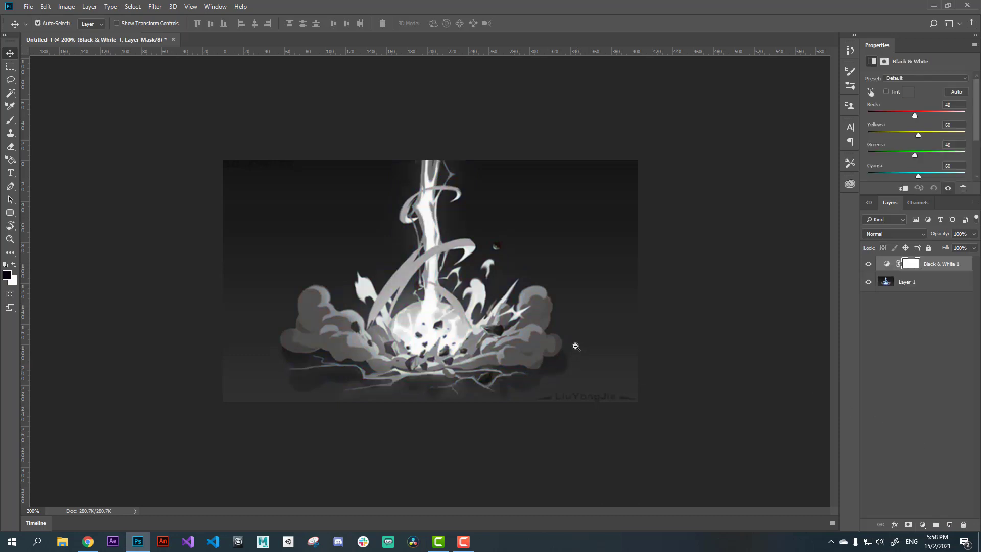
key(ctrl+minus)
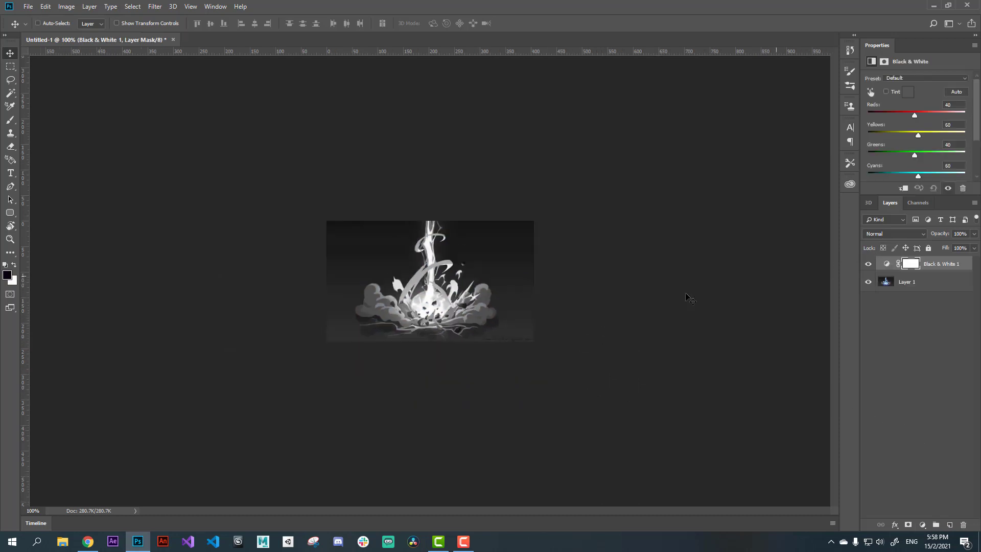
key(ctrl+space)
key(ctrl+plus)
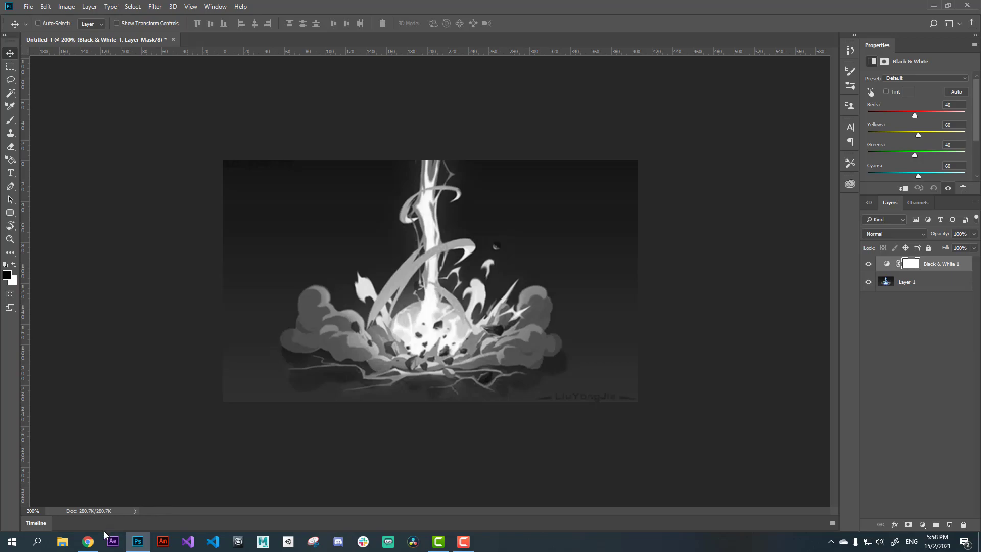
Step: Switch back to Chrome to view the Homework B1 sheet in Facebook's viewer
click(87, 541)
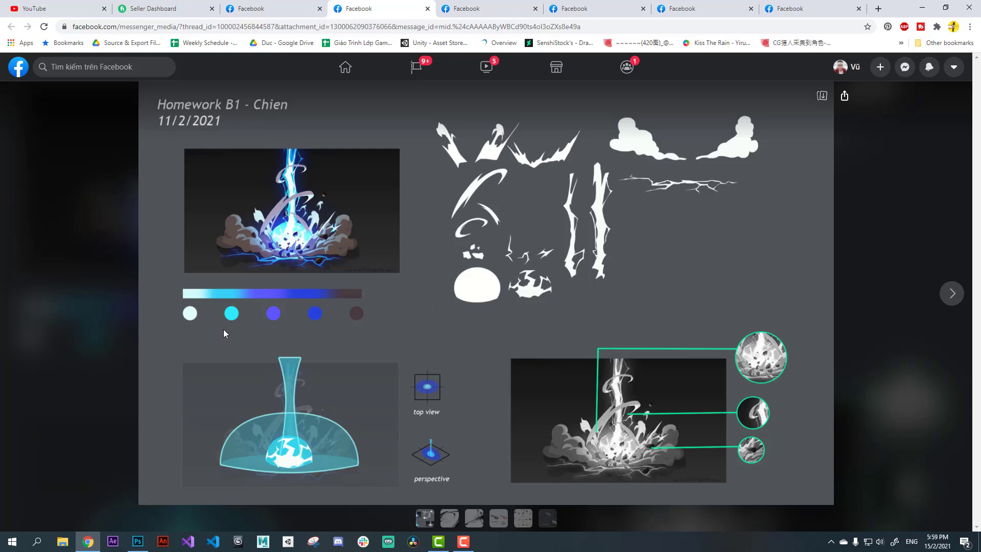
Step: Snip the lightning image with its colour palette and start a 473×387 Photoshop document from it
click(313, 541)
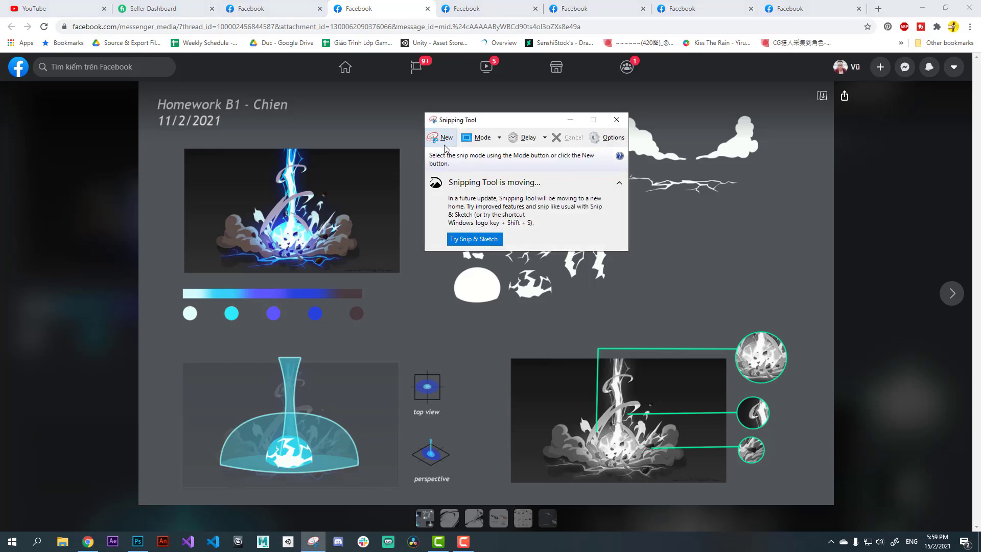
click(617, 120)
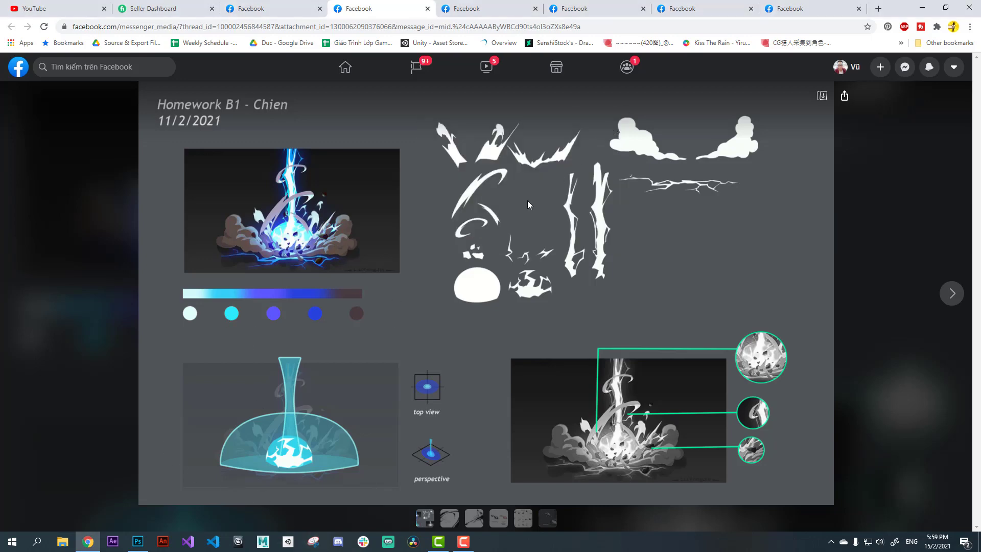
click(314, 541)
click(440, 137)
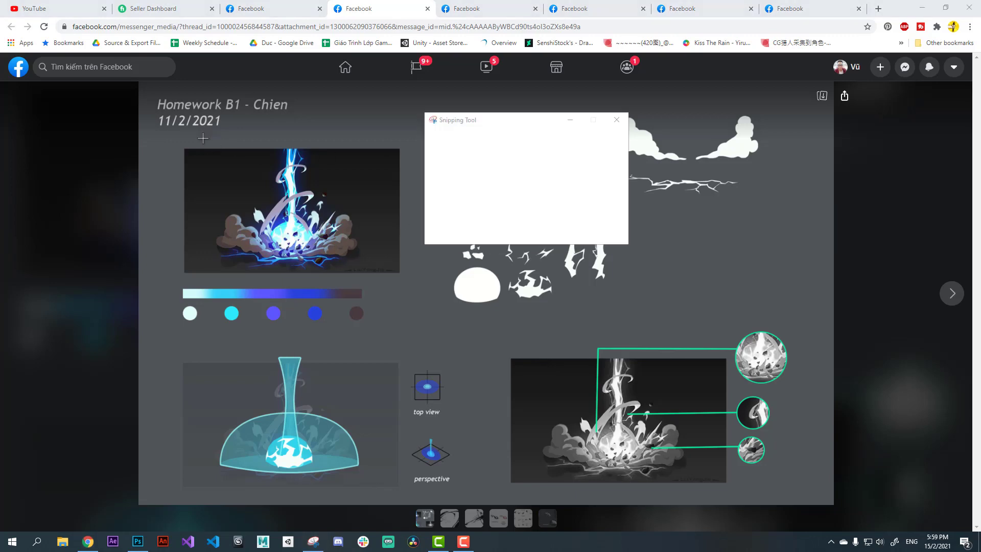
mouse_move(167, 136)
mouse_down()
mouse_move(375, 292)
mouse_move(409, 334)
mouse_up()
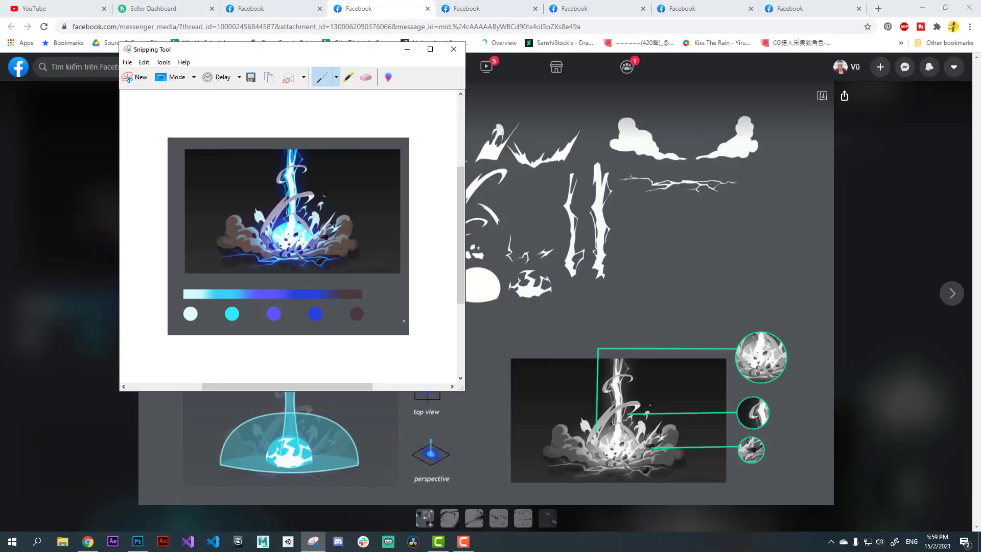
click(137, 541)
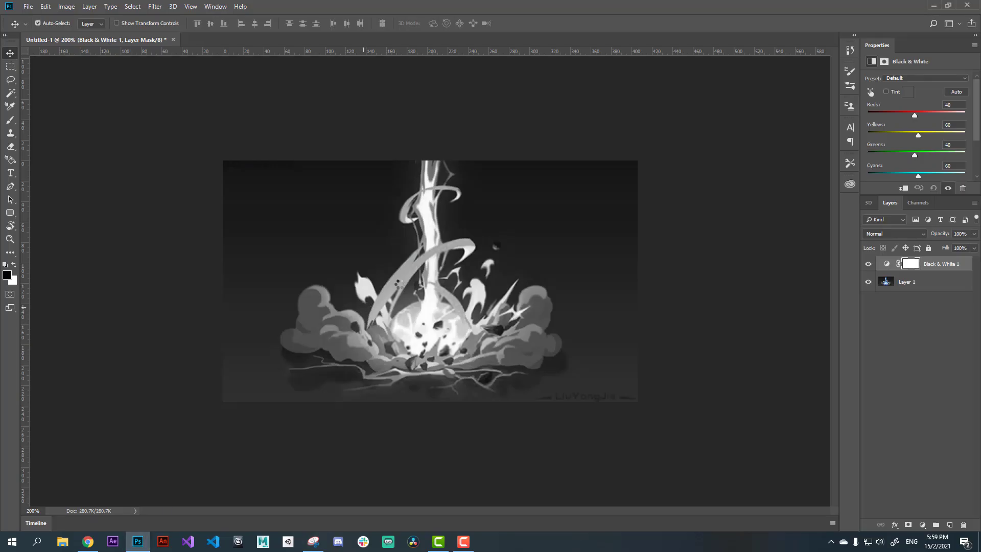
key(ctrl+n)
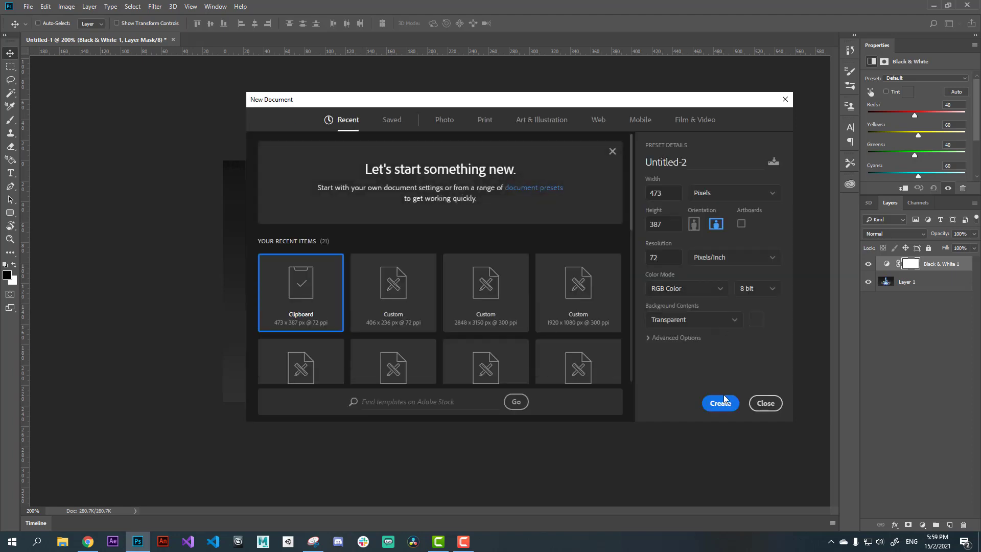
Step: Create the clipboard-sized document, paste the lightning and palette capture, and set up a small brush
click(715, 405)
key(ctrl+v)
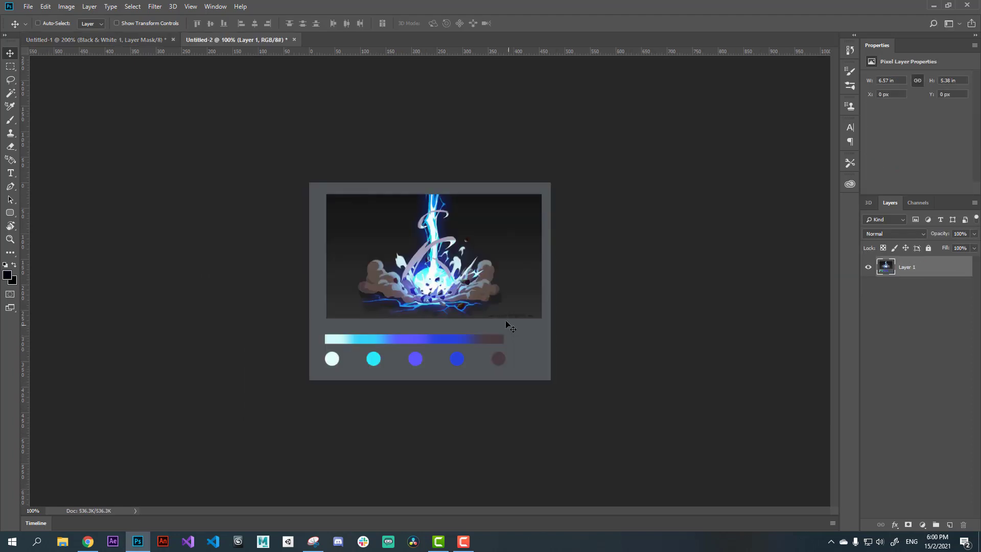
ctrl+click(460, 285)
key(b)
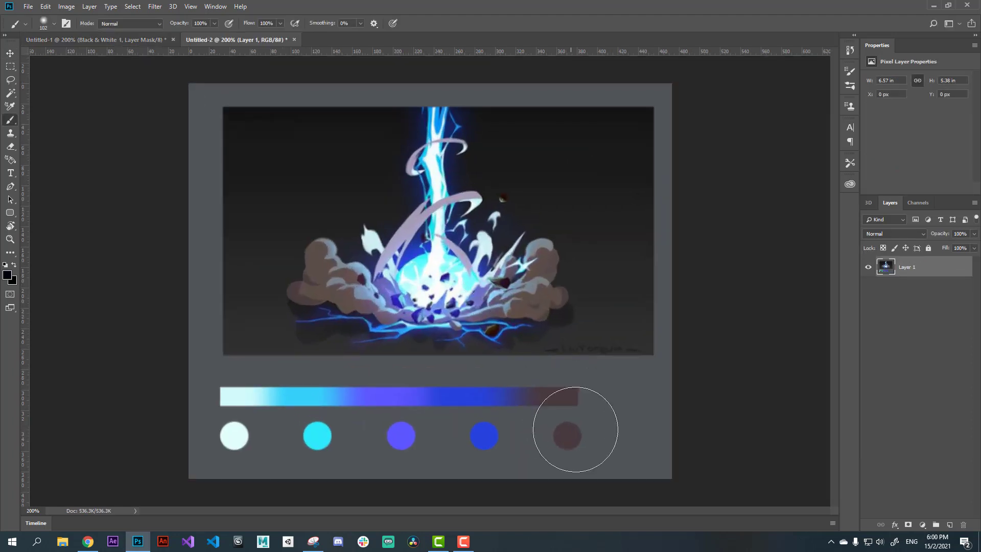
alt+click(573, 429)
drag(551, 302, 544, 301)
Step: Eyedrop the dark, blue, purple, cyan and near-white swatches in the Color Picker, then cancel it
click(7, 275)
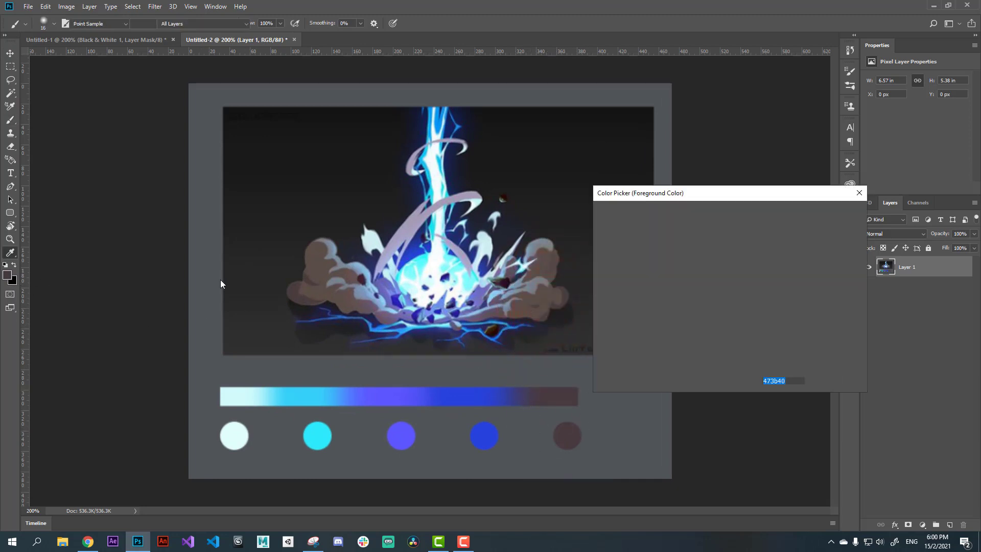
click(566, 430)
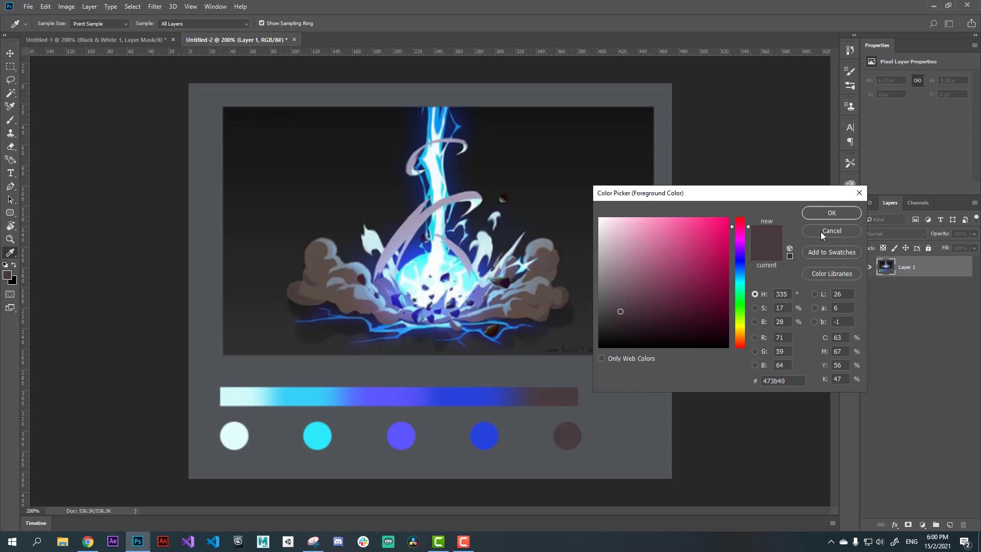
click(489, 428)
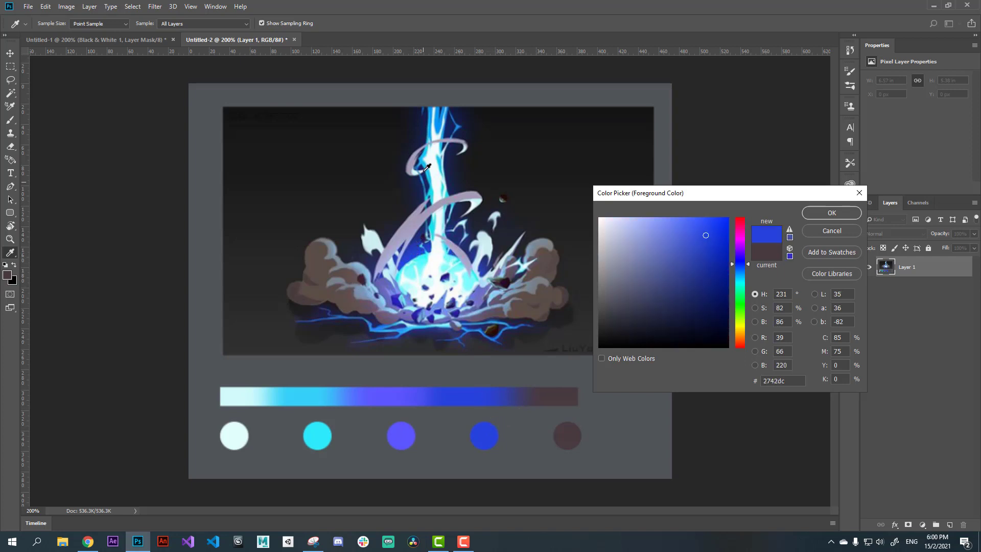
click(413, 426)
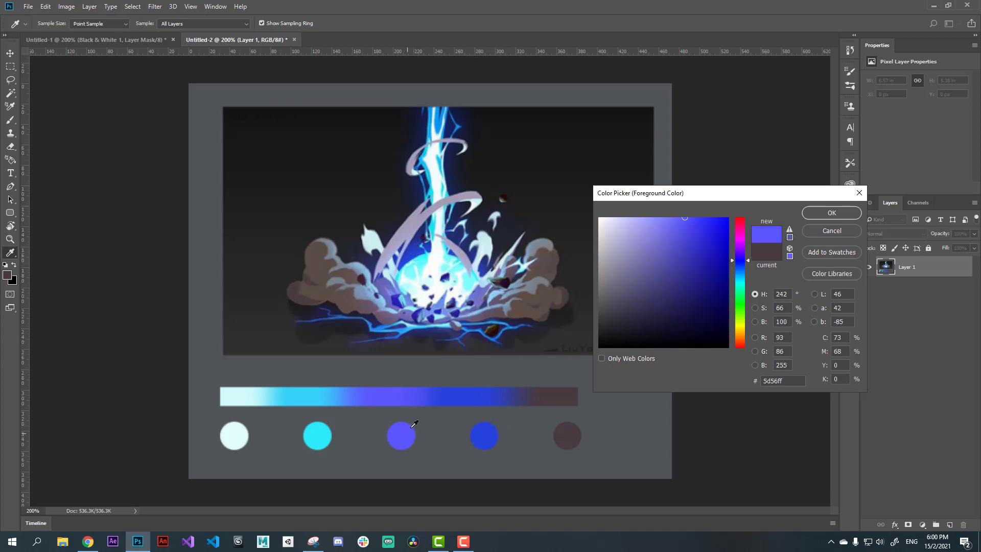
click(483, 291)
click(322, 433)
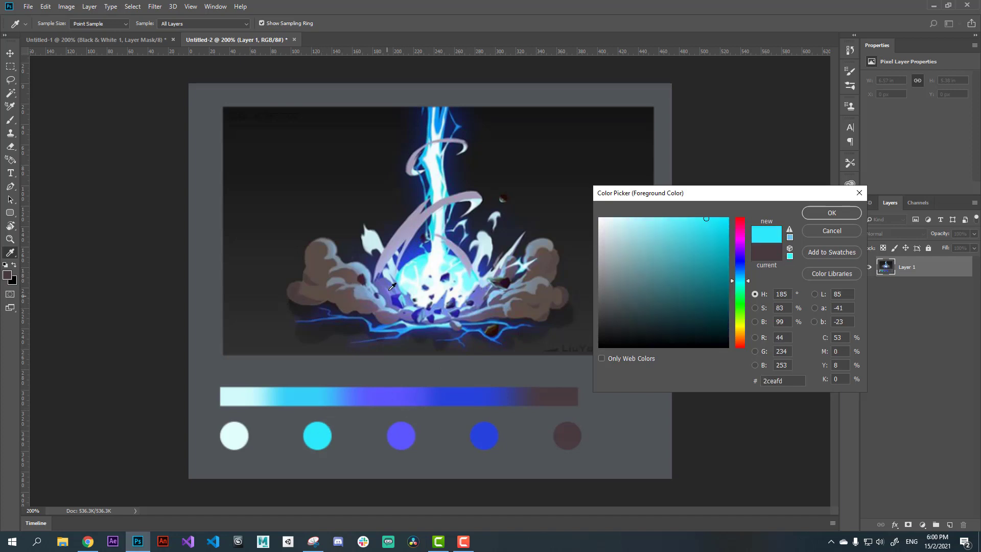
click(427, 241)
click(236, 434)
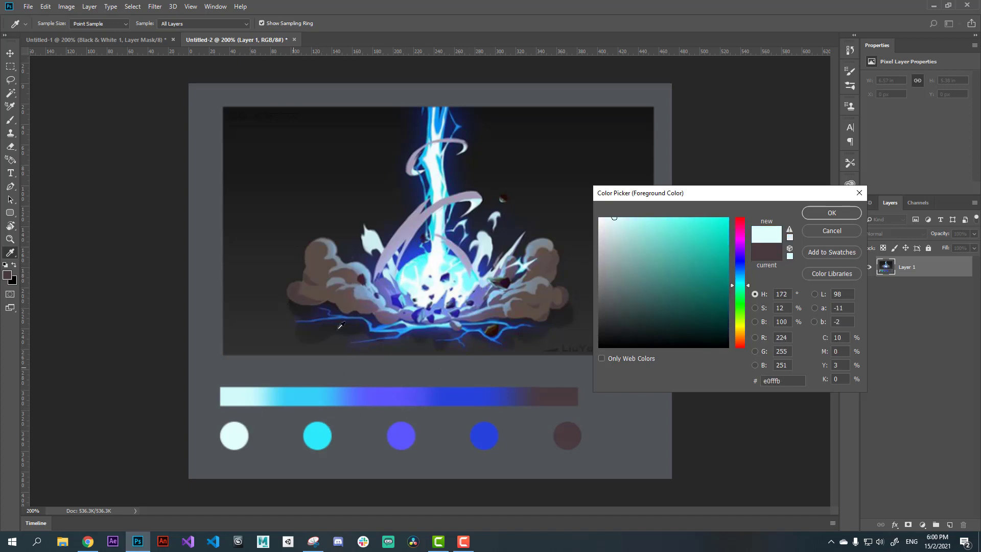
click(827, 231)
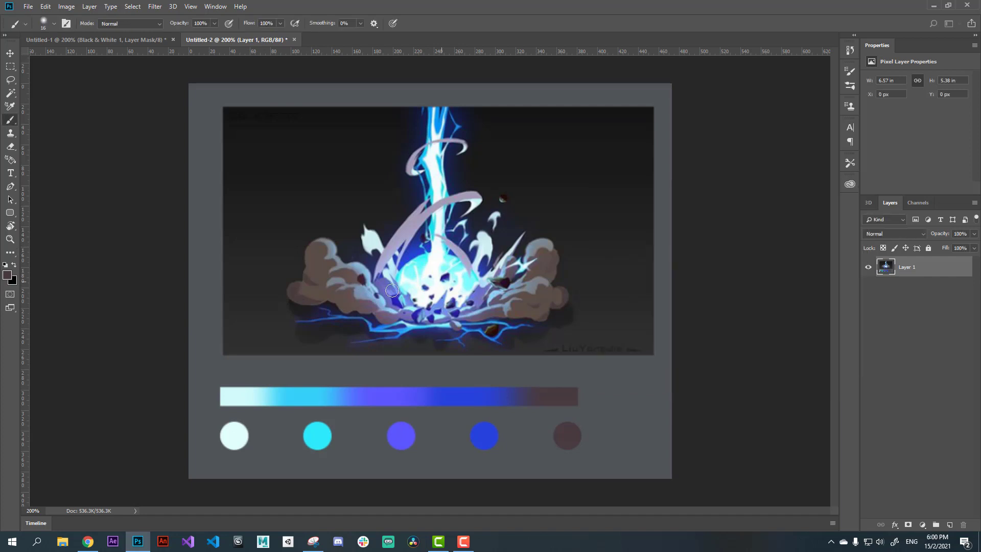
Step: Add a Black & White adjustment layer to view the palette capture in greyscale
key(v)
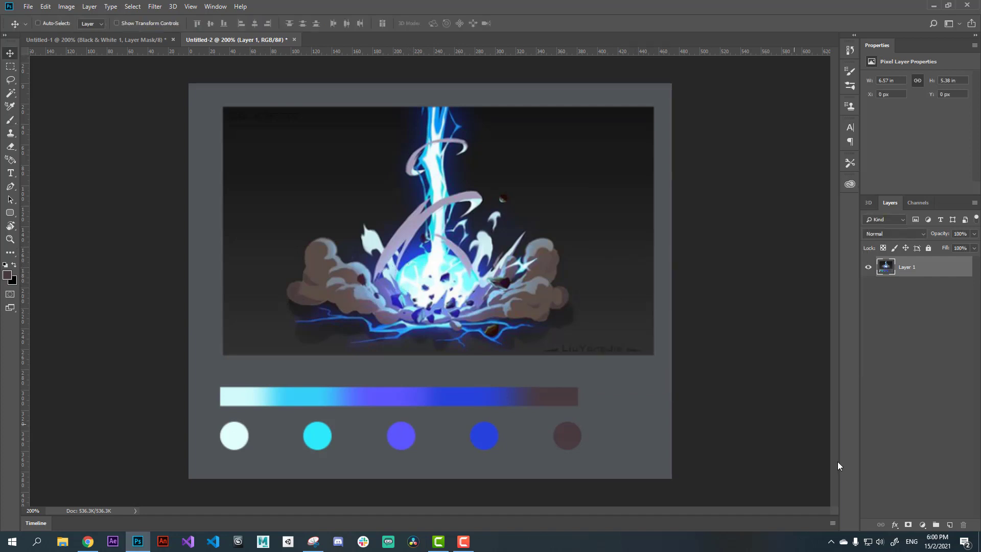
click(922, 524)
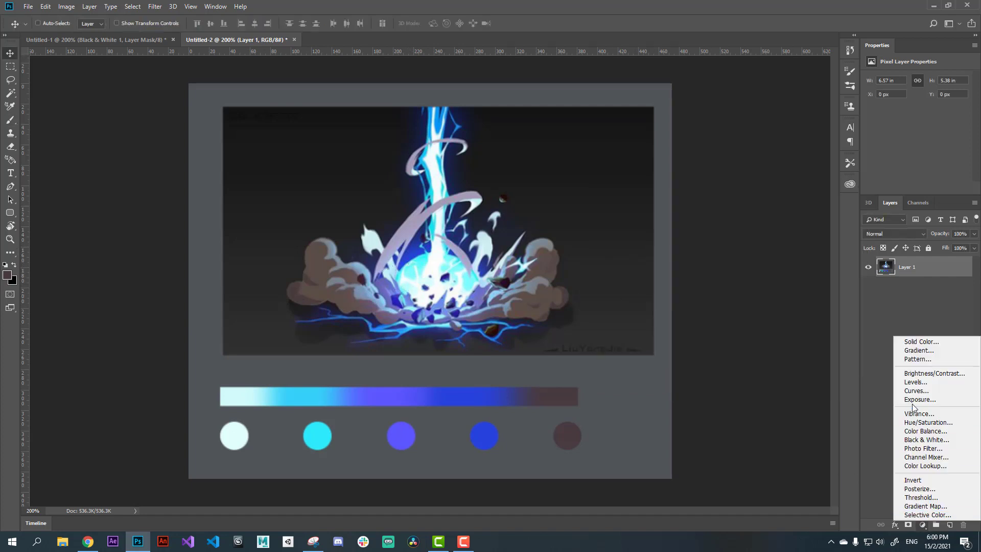
click(920, 440)
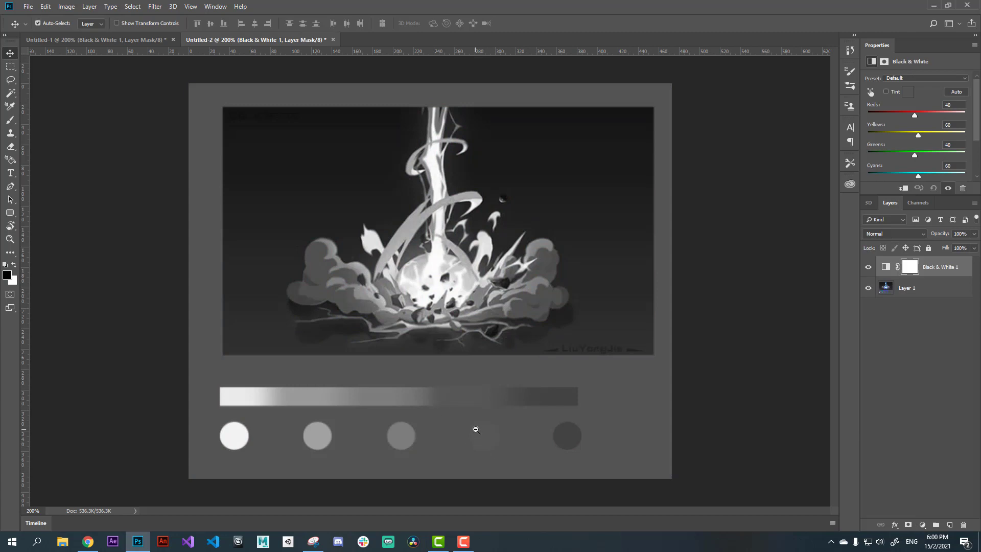
key(ctrl+minus)
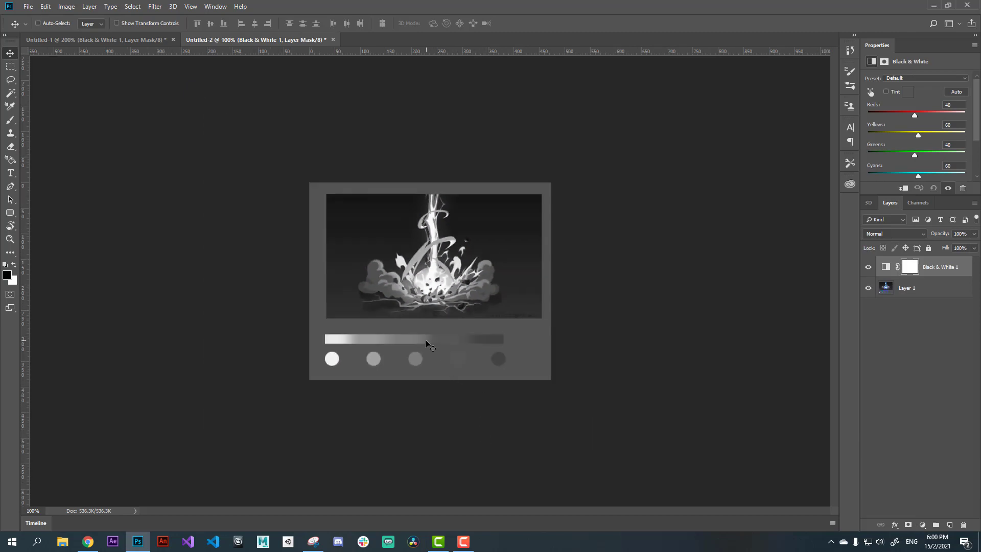
key(ctrl+plus)
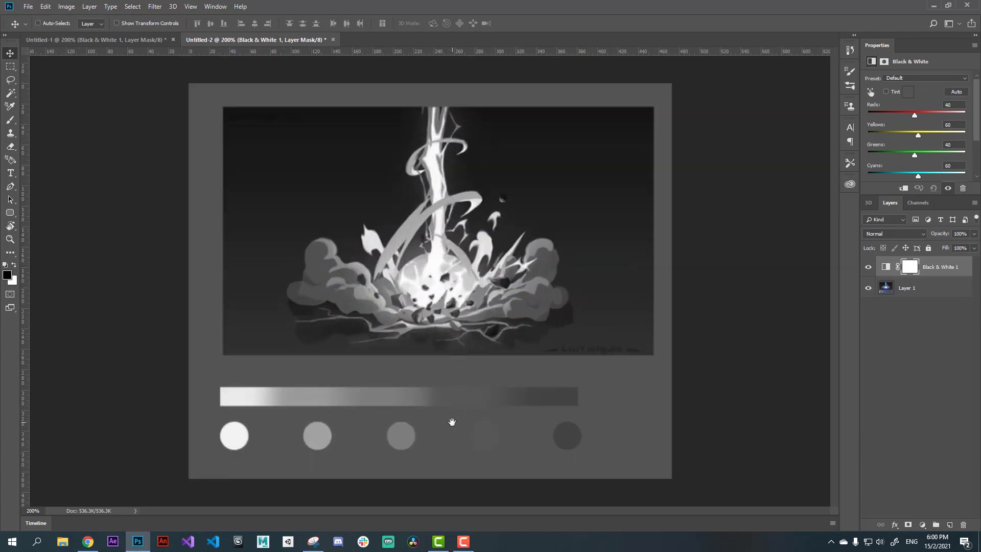
Step: Close the snip, Untitled-2 and Untitled-1 without saving, and return to the homework sheet in Chrome
click(313, 540)
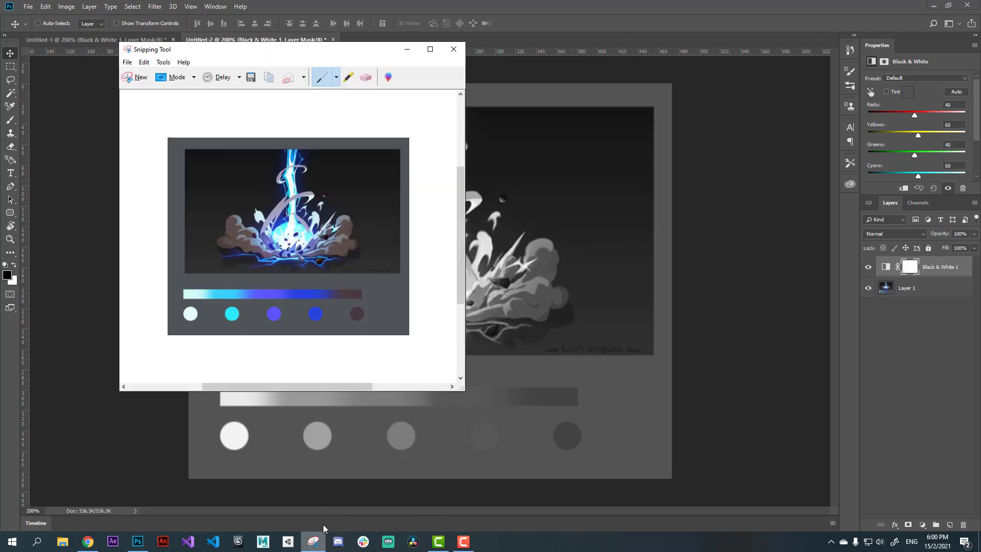
click(456, 52)
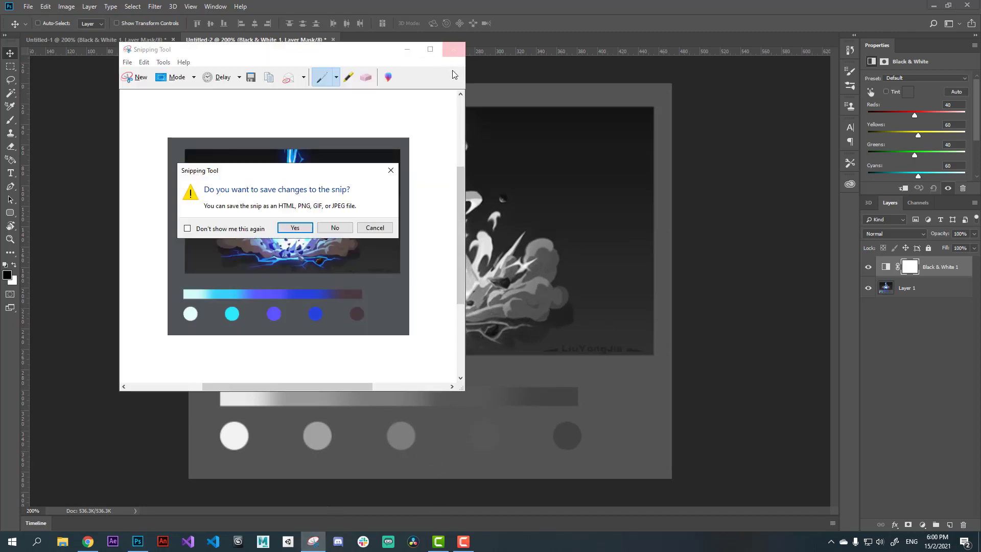
click(333, 227)
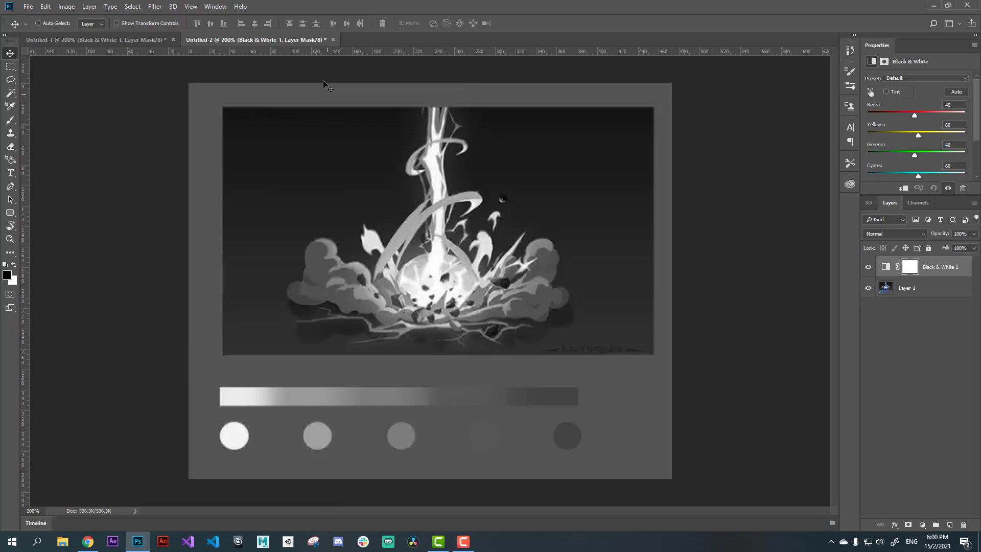
click(333, 40)
click(452, 198)
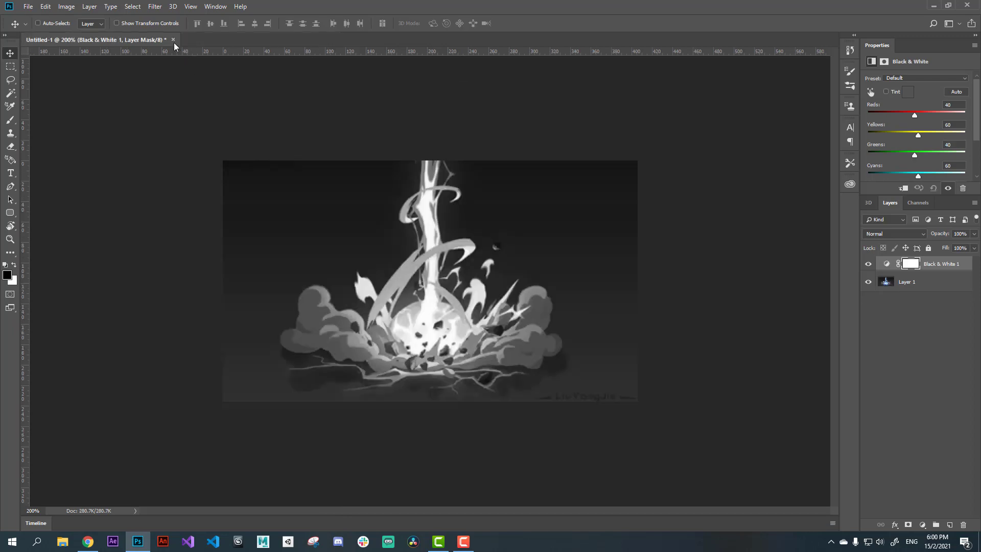
click(174, 42)
click(487, 201)
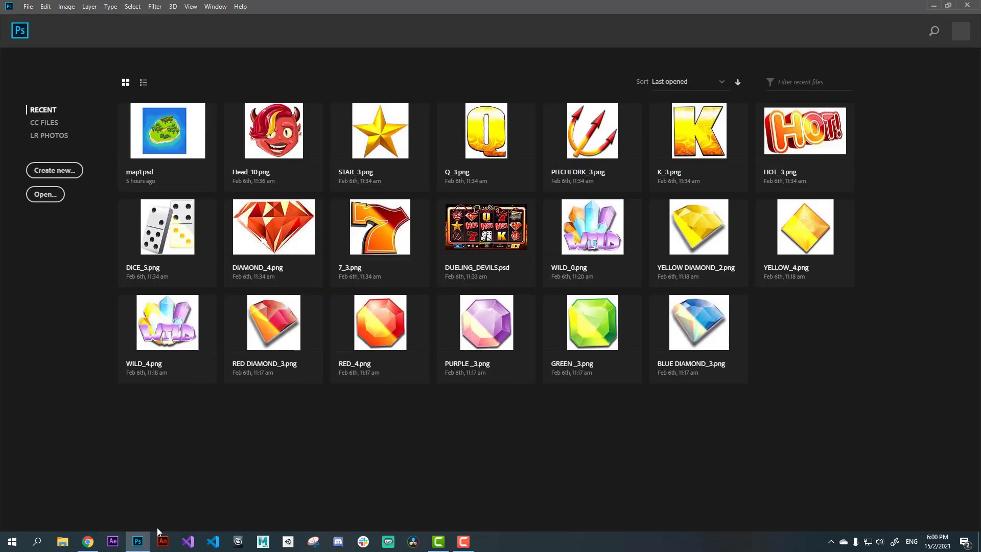
click(88, 541)
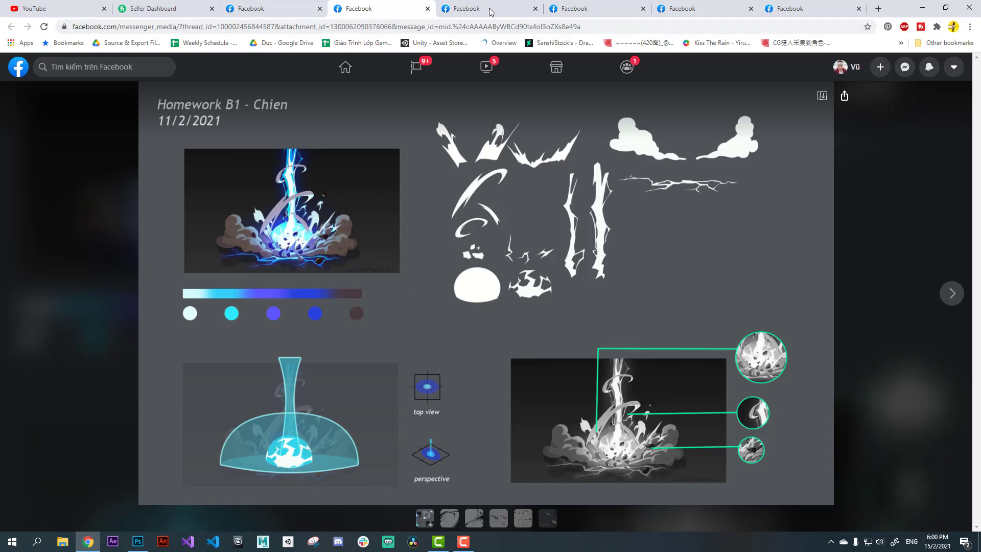
Step: Step from the character sketch through the silhouette slide to the shape-language reference sheet
click(491, 9)
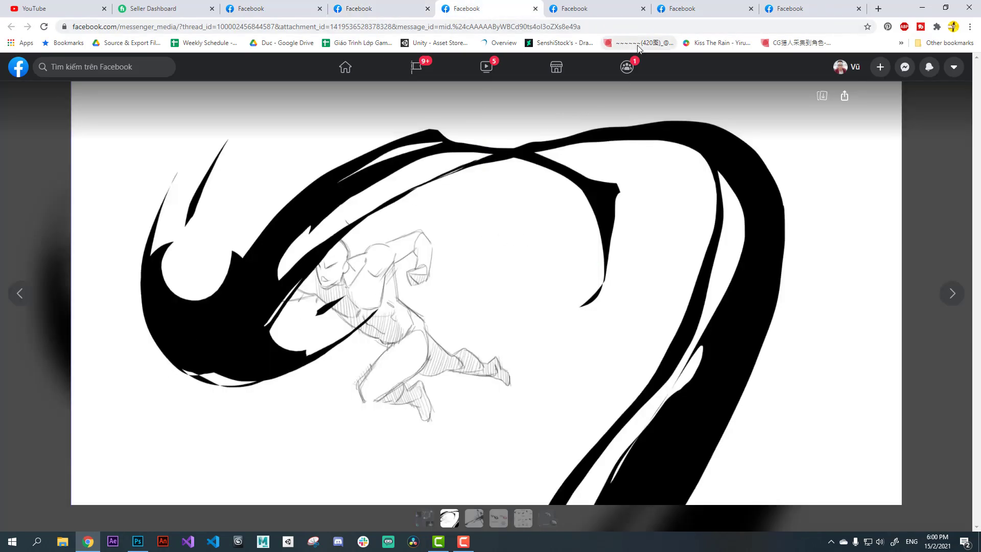
click(599, 12)
click(701, 13)
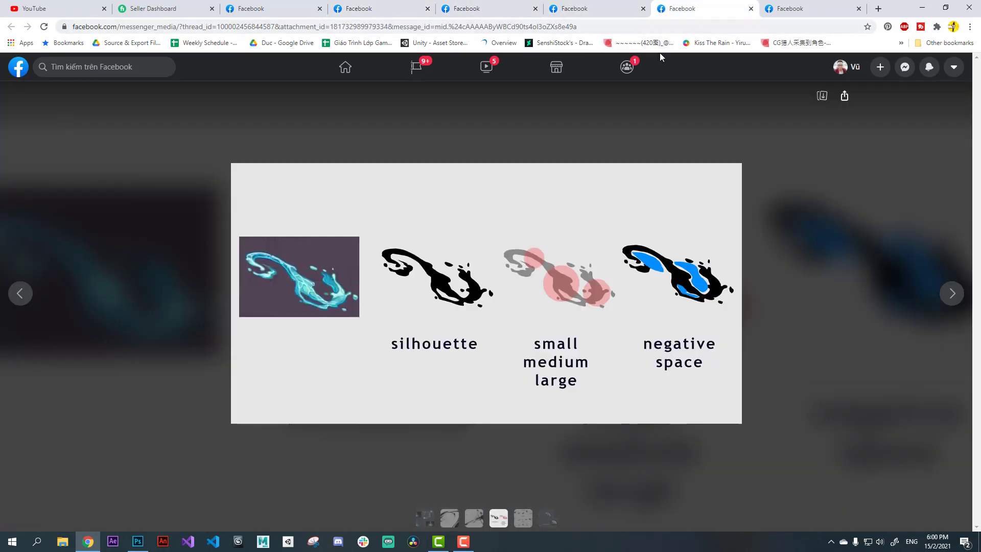
click(791, 15)
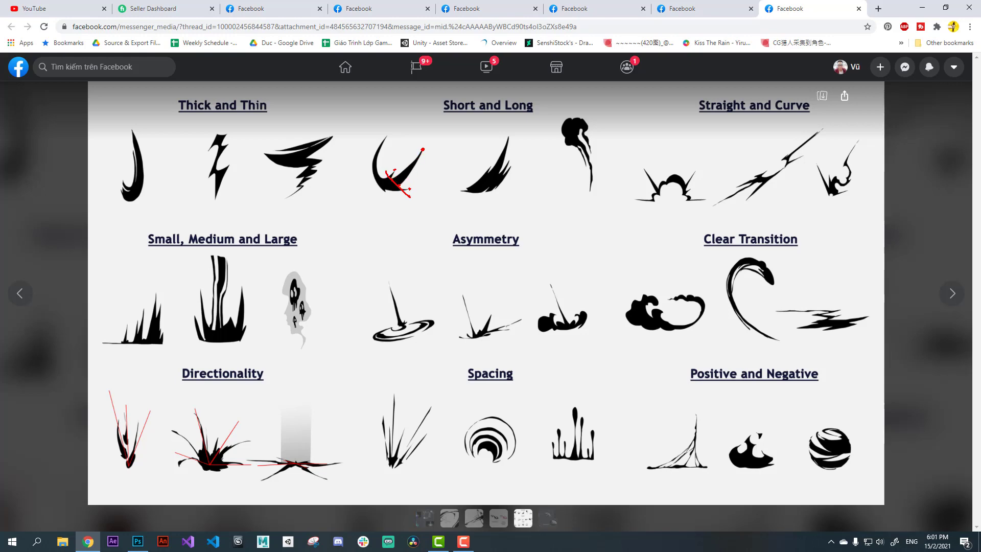
Step: Sketch red strokes along and under the Short and Long crescent, clearing and redrawing them
drag(409, 171, 423, 149)
drag(392, 164, 403, 182)
key(Escape)
drag(395, 184, 422, 181)
mouse_move(397, 182)
mouse_down()
mouse_move(406, 198)
mouse_move(391, 170)
mouse_up()
key(Escape)
key(ctrl+2)
Step: Retrace the crescent in red several times, finishing with a zigzag below the second crescent
drag(393, 180, 421, 152)
key(e)
drag(419, 180, 411, 187)
key(Escape)
key(ctrl+2)
drag(407, 161, 393, 173)
key(Escape)
key(ctrl+2)
mouse_move(501, 208)
mouse_down()
mouse_move(521, 195)
mouse_move(518, 219)
mouse_up()
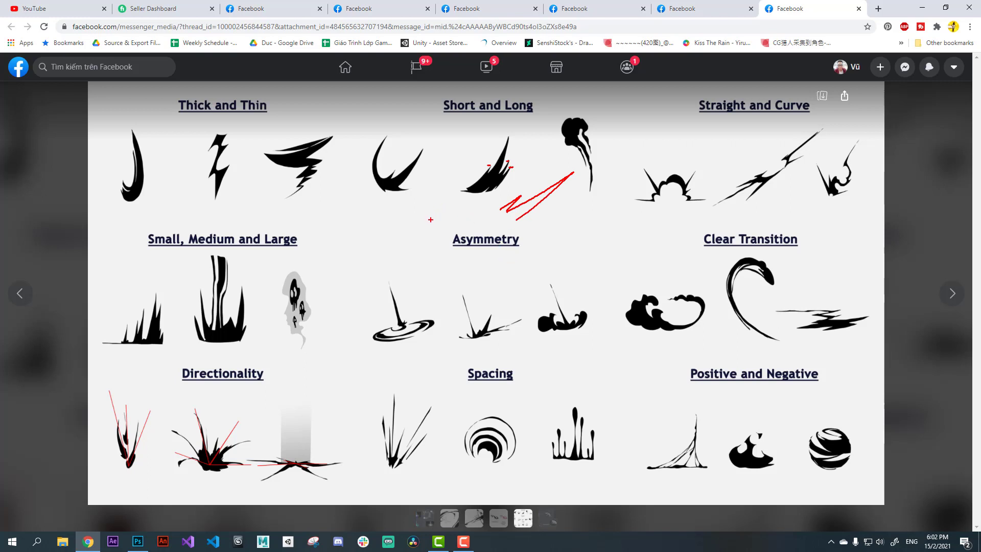
Step: Draw a red double arc beside the crescent, then clear all red annotations
mouse_move(430, 217)
mouse_down()
mouse_move(437, 187)
mouse_move(437, 213)
mouse_move(469, 155)
mouse_move(455, 194)
mouse_move(461, 223)
mouse_up()
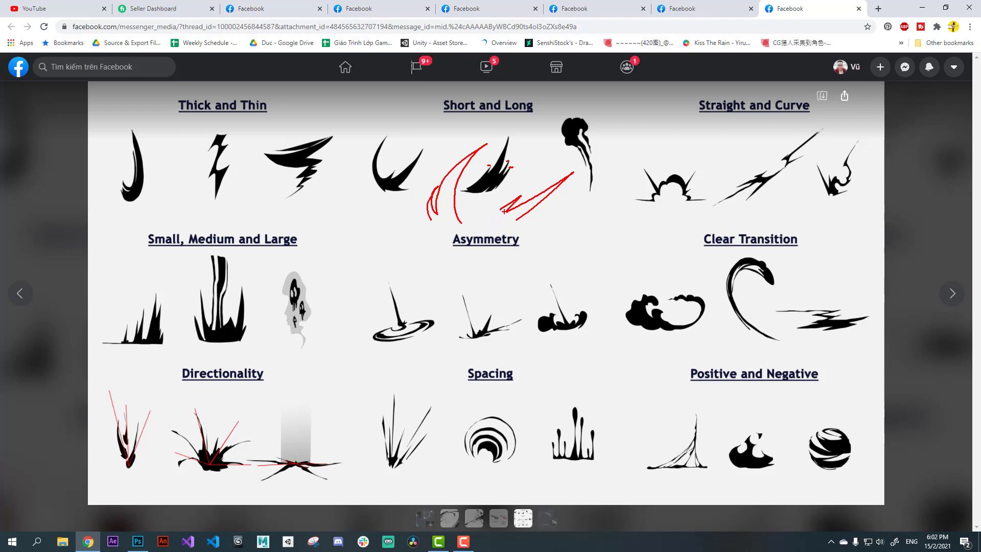
key(Escape)
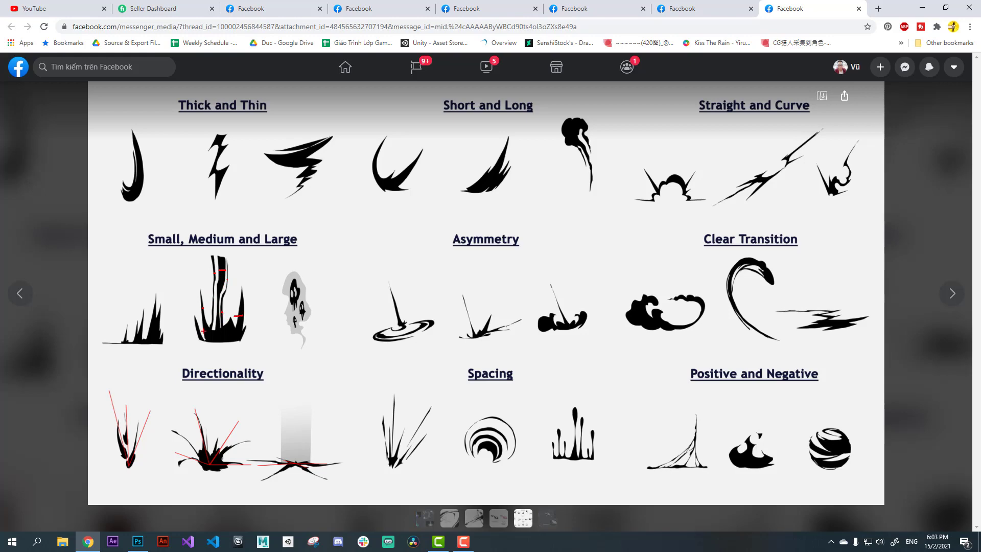
Step: Mark the skull, Clear Transition cloud and hook shape in red, then clear the marks
drag(280, 296, 289, 286)
mouse_move(674, 298)
mouse_down()
mouse_move(659, 329)
mouse_move(624, 296)
mouse_up()
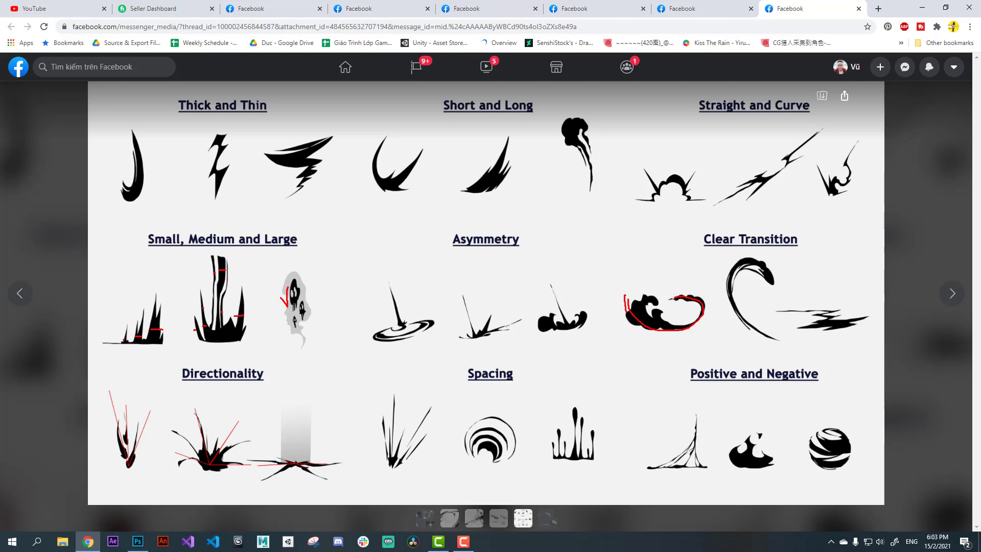
drag(741, 323, 741, 263)
key(Escape)
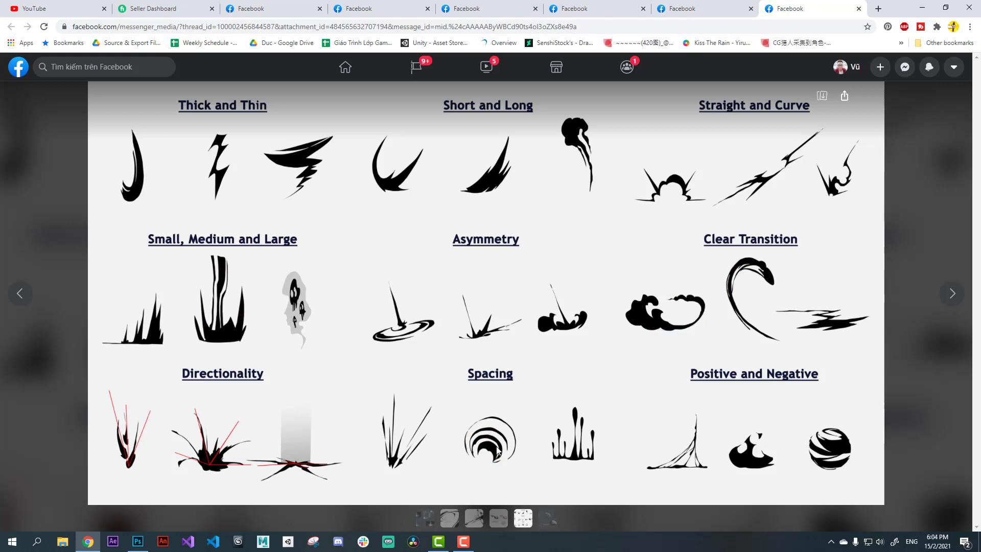
Step: Magnify the Spacing rings, draw a red arc beside them, then return to the full sheet
key(ctrl+1)
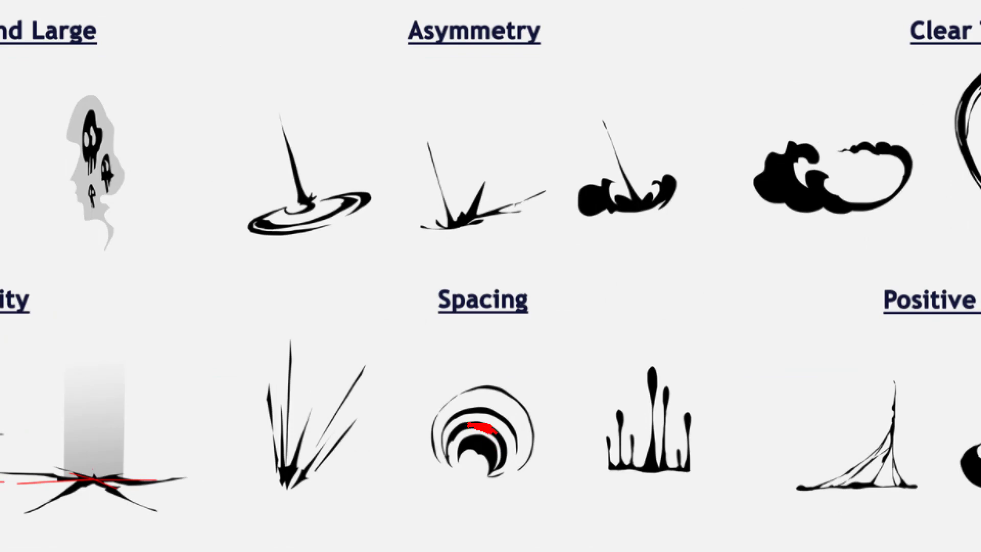
key(Escape)
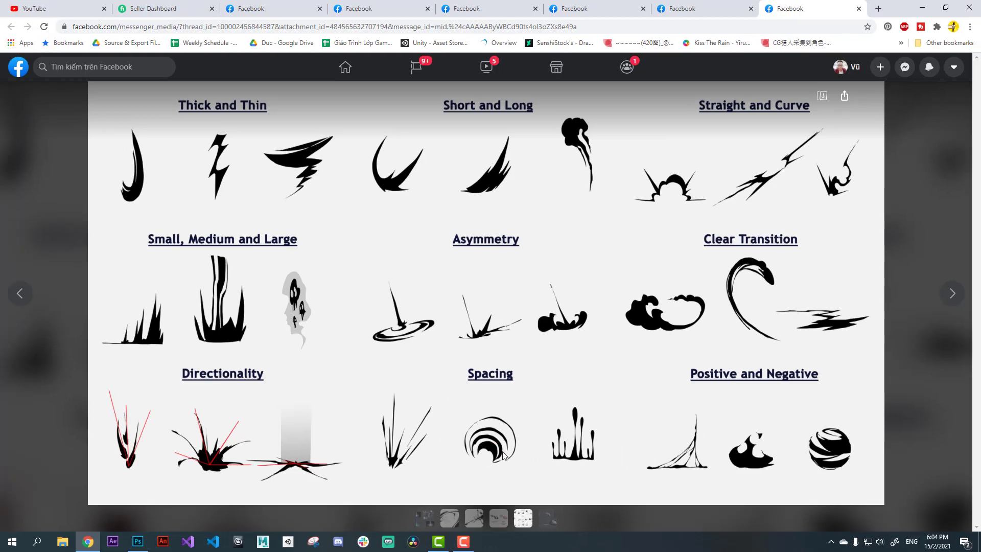
key(ctrl+1)
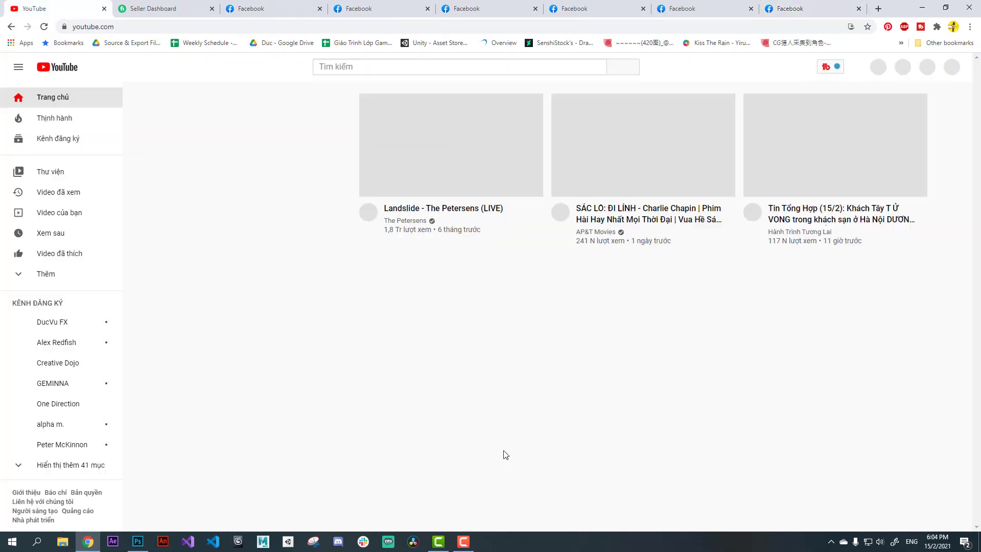
key(ctrl+shift+Tab)
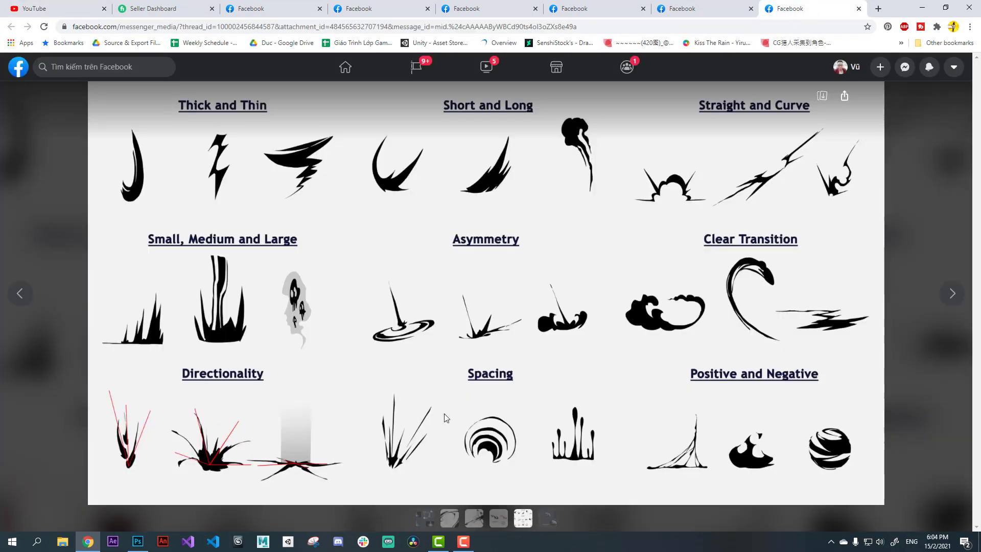
key(ctrl+1)
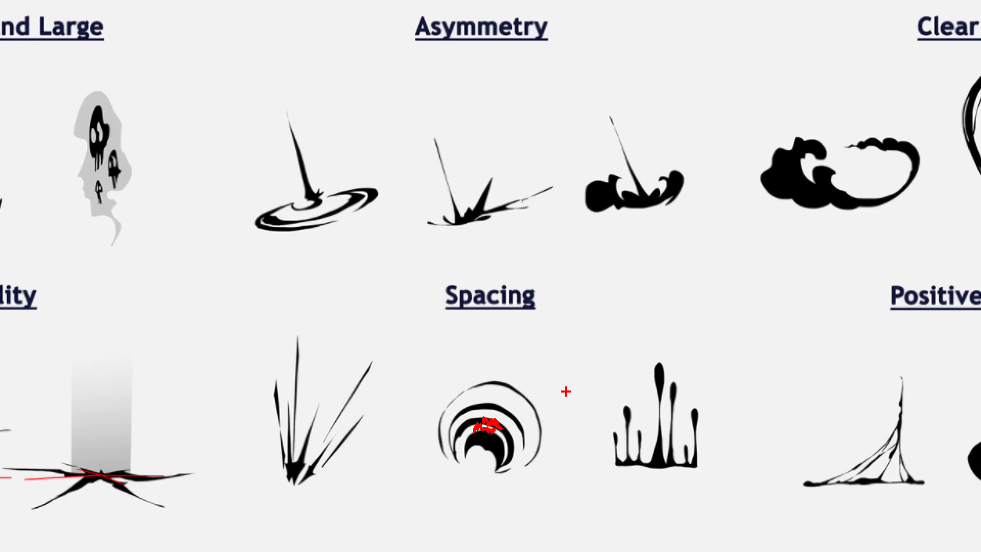
drag(563, 396, 593, 409)
key(Escape)
Step: Capture the Spacing rings and paste them into a new Photoshop document
click(317, 541)
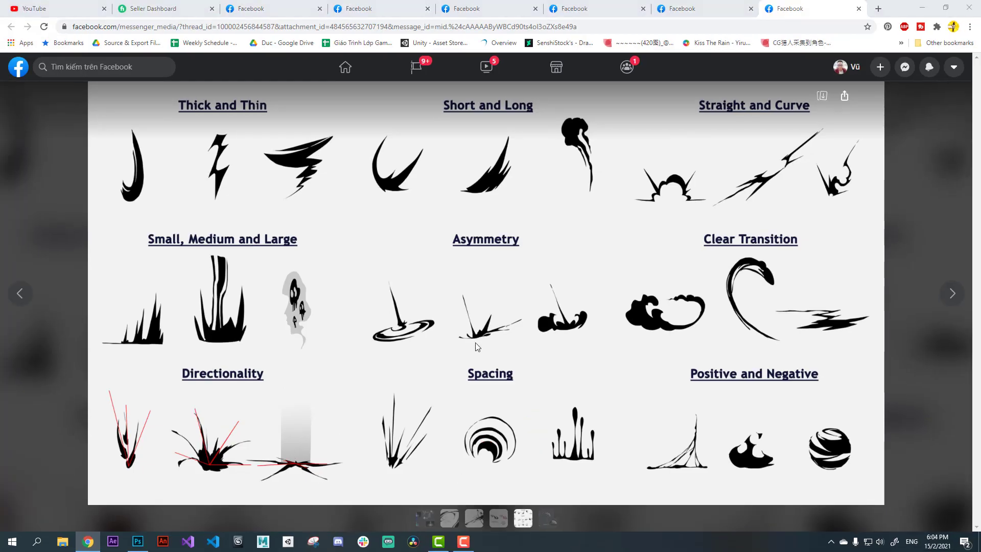
click(440, 137)
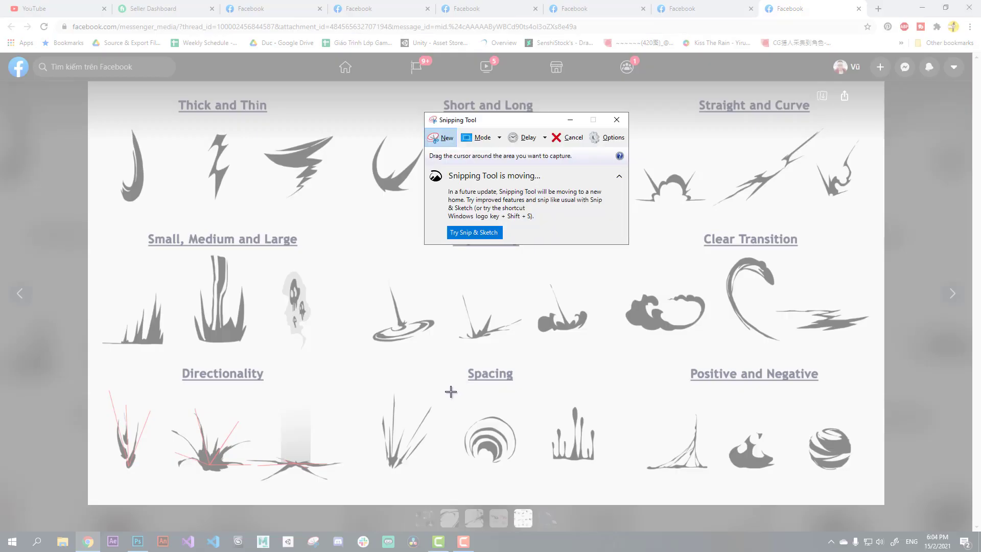
drag(447, 389, 535, 476)
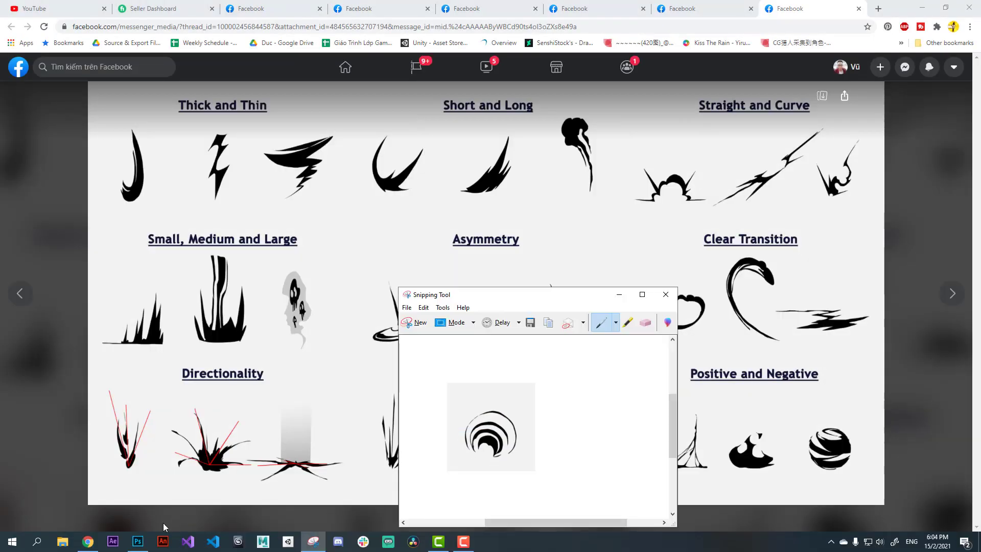
click(138, 541)
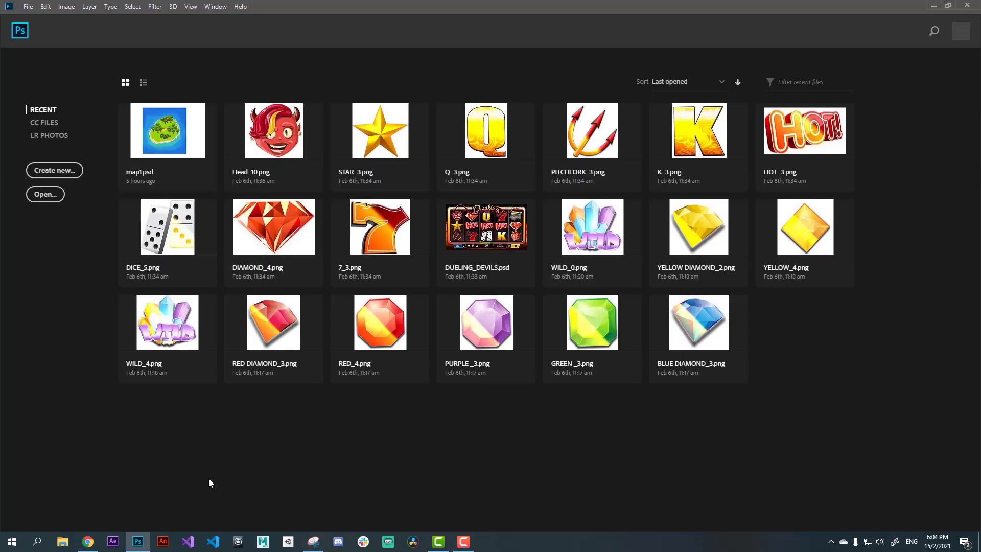
key(ctrl+n)
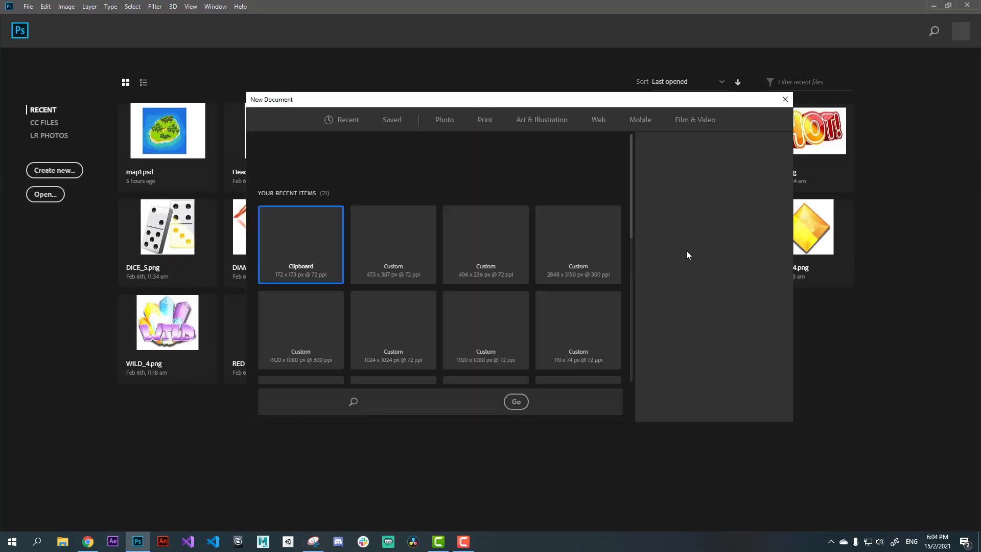
click(719, 403)
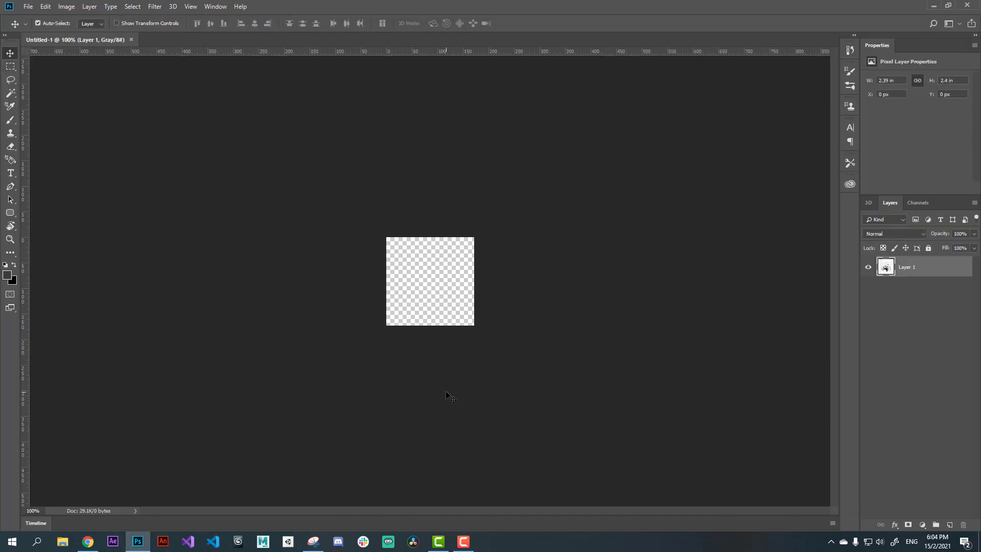
key(ctrl+v)
drag(454, 326, 480, 336)
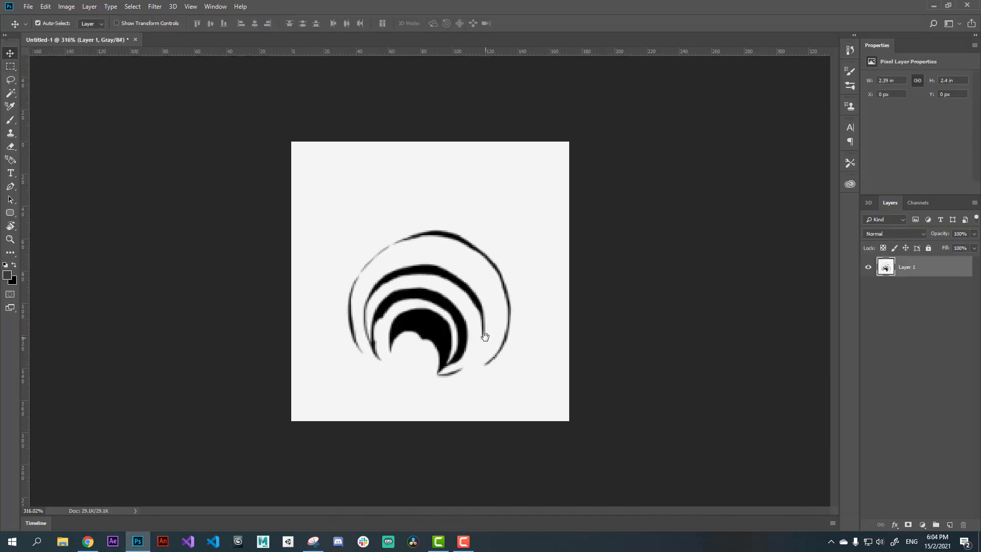
Step: Lasso the gap beside the inner crescent and fill it black with a Hard Round brush
key(l)
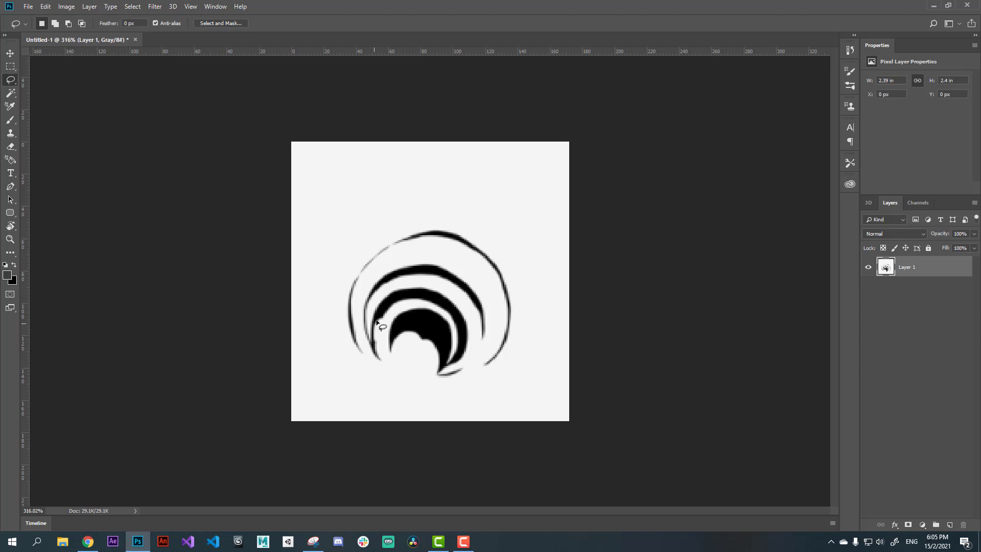
mouse_move(376, 323)
mouse_down()
mouse_move(417, 305)
mouse_move(462, 336)
mouse_move(449, 309)
mouse_move(403, 294)
mouse_move(388, 307)
mouse_up()
key(b)
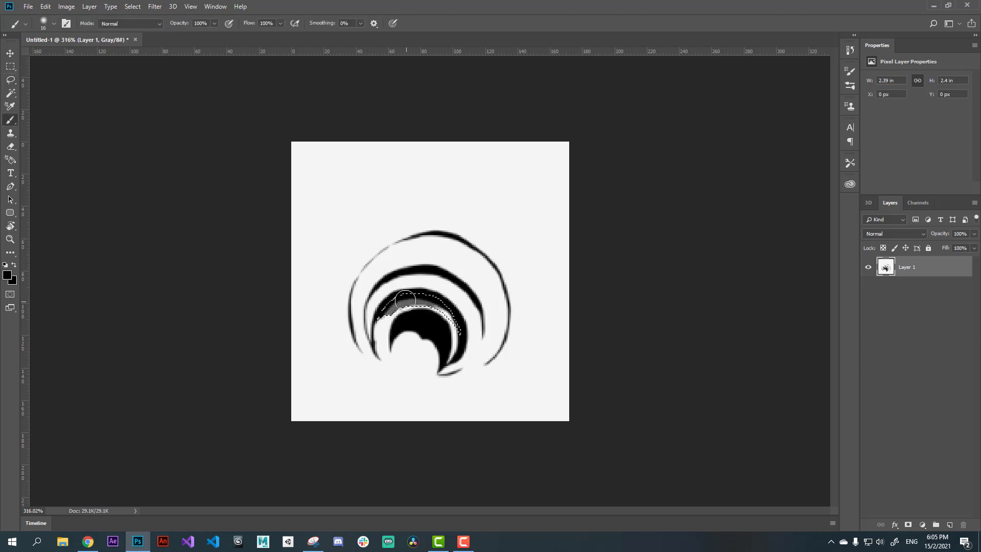
right_click(380, 301)
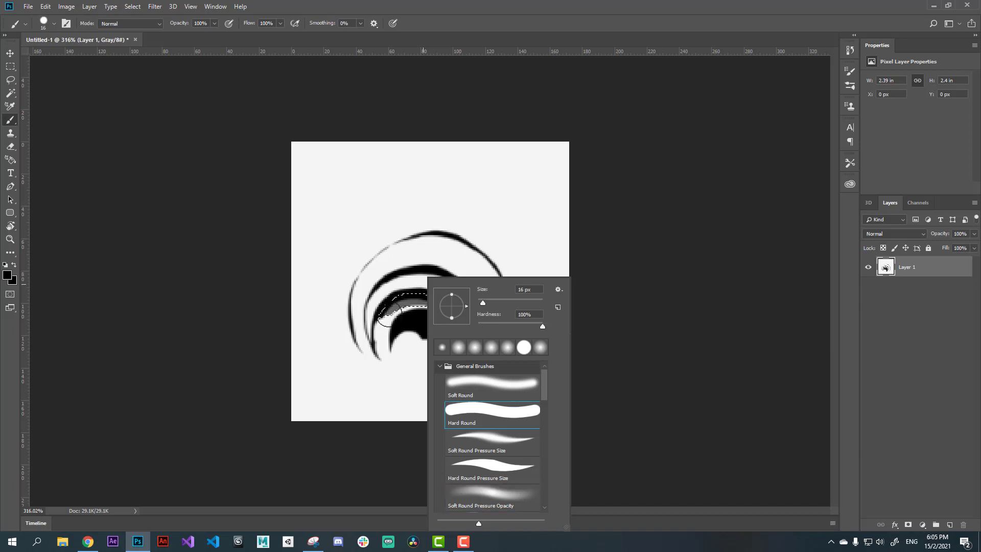
click(491, 410)
drag(403, 306, 433, 376)
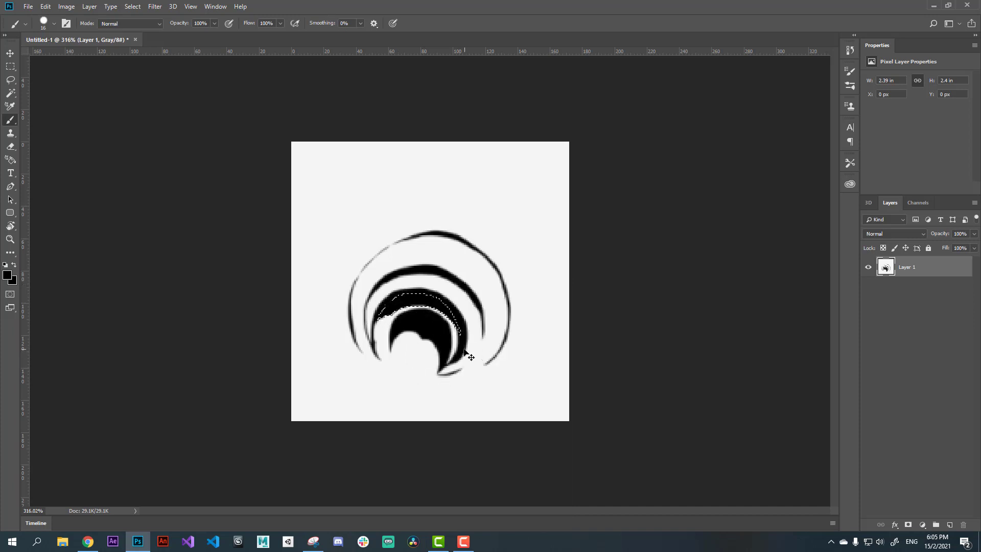
key(ctrl+d)
drag(461, 339, 448, 305)
Step: Lasso-select the outer arcs of the rings
key(l)
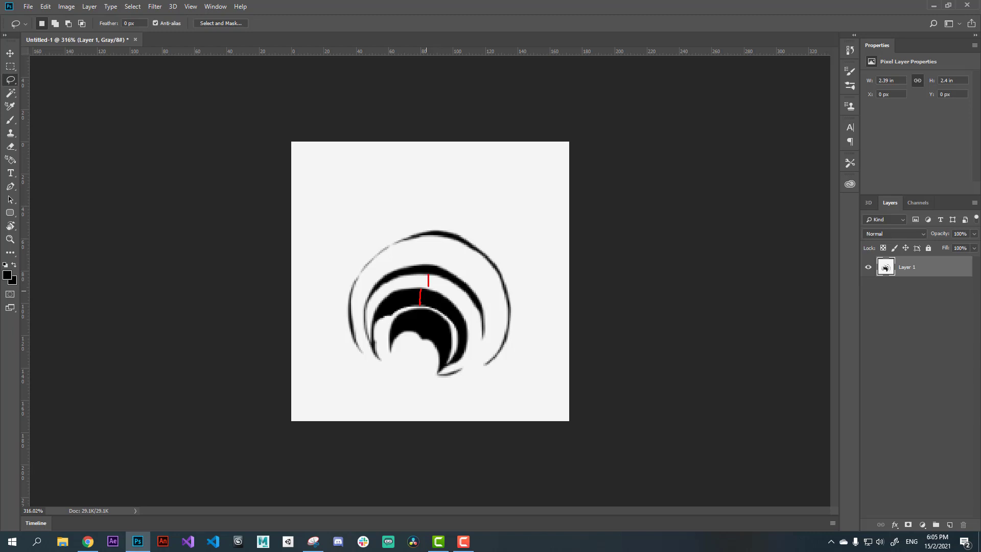
drag(415, 290, 410, 300)
mouse_move(359, 336)
mouse_down()
mouse_move(369, 338)
mouse_move(374, 313)
mouse_move(408, 287)
mouse_move(460, 302)
mouse_move(481, 346)
mouse_move(435, 260)
mouse_move(371, 279)
mouse_move(362, 339)
mouse_up()
Step: Copy the selected outer arcs onto Layer 2 and nudge them slightly upward
key(ctrl+j)
key(v)
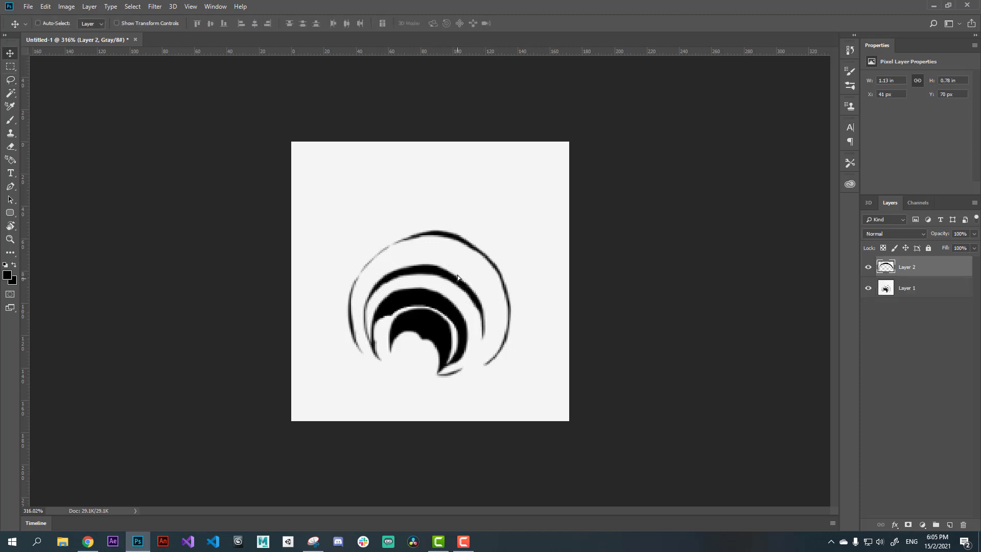
drag(456, 282, 456, 270)
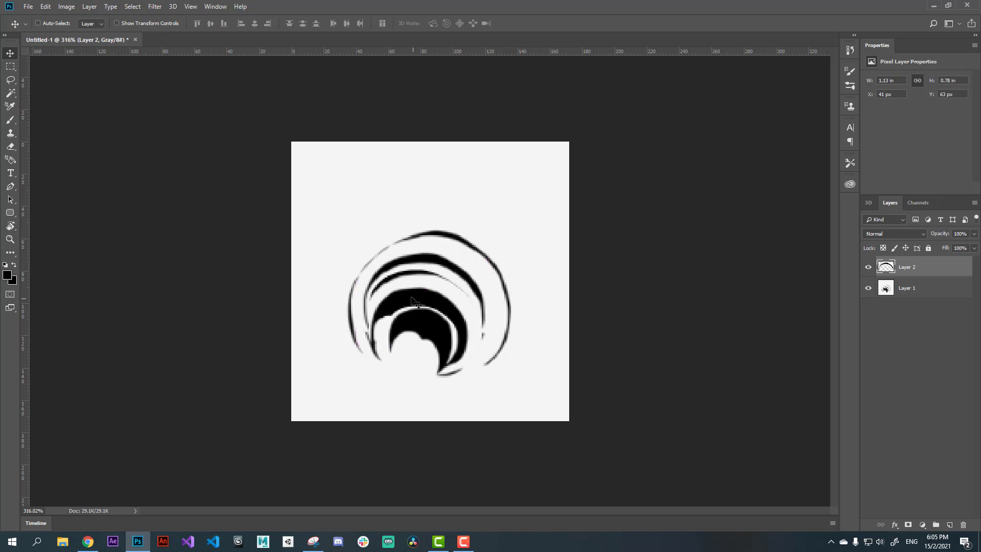
Step: Paint white along the inner arc and over stray grey marks to widen the gap
key(b)
alt+right_click(417, 280)
key(x)
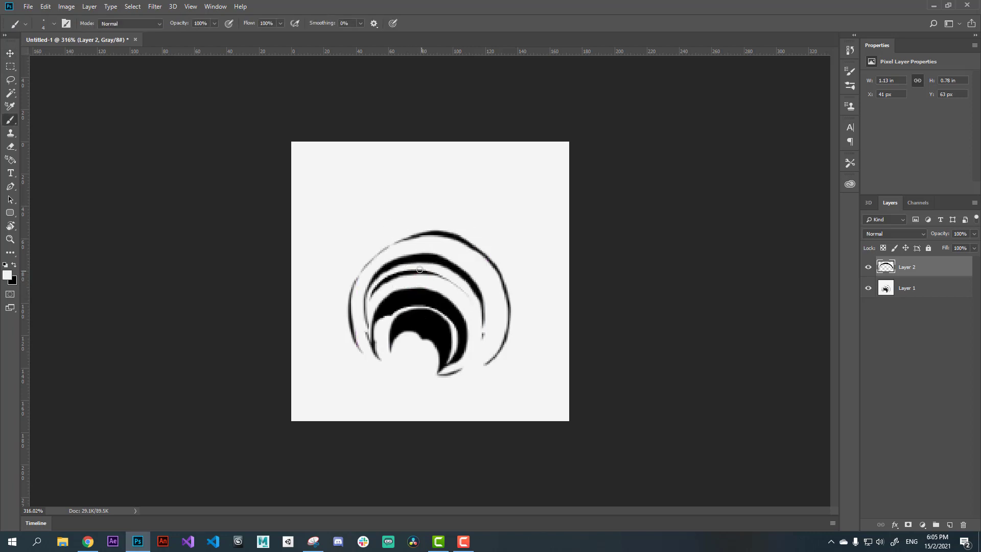
mouse_move(426, 271)
mouse_down()
mouse_move(381, 279)
mouse_move(371, 301)
mouse_move(404, 276)
mouse_move(444, 276)
mouse_move(474, 313)
mouse_up()
drag(426, 273, 378, 284)
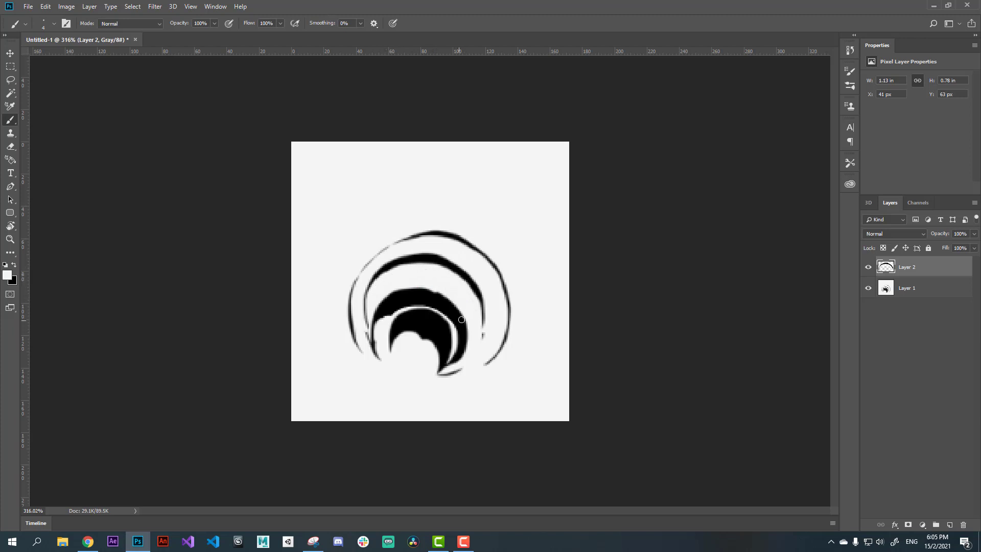
click(485, 323)
drag(373, 338, 368, 335)
Step: Whiten the dark marks along the inner arc's left edge and zoom out to check
key(x)
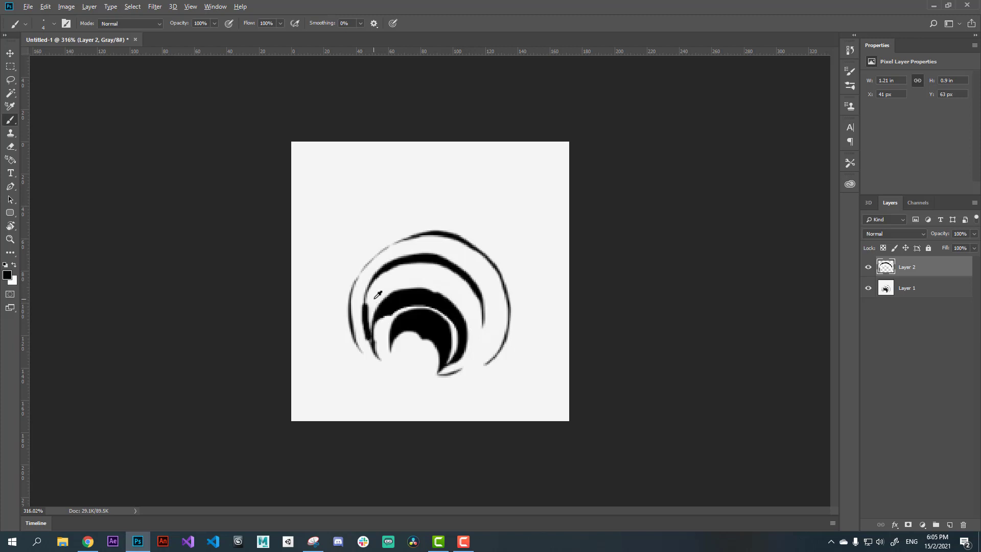
key(x)
drag(377, 295, 362, 343)
key(ctrl+minus)
key(ctrl+minus)
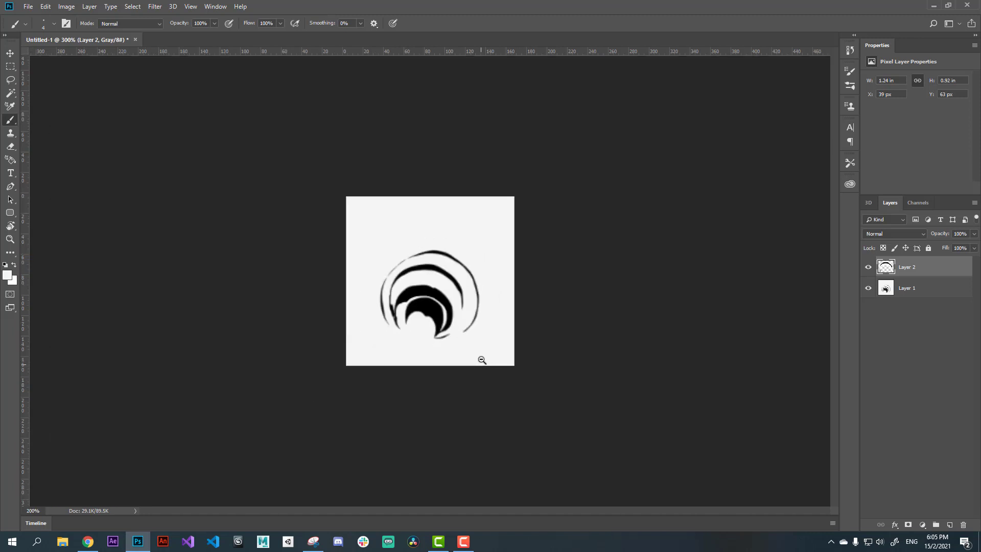
key(ctrl+minus)
key(ctrl+minus)
drag(479, 308, 503, 337)
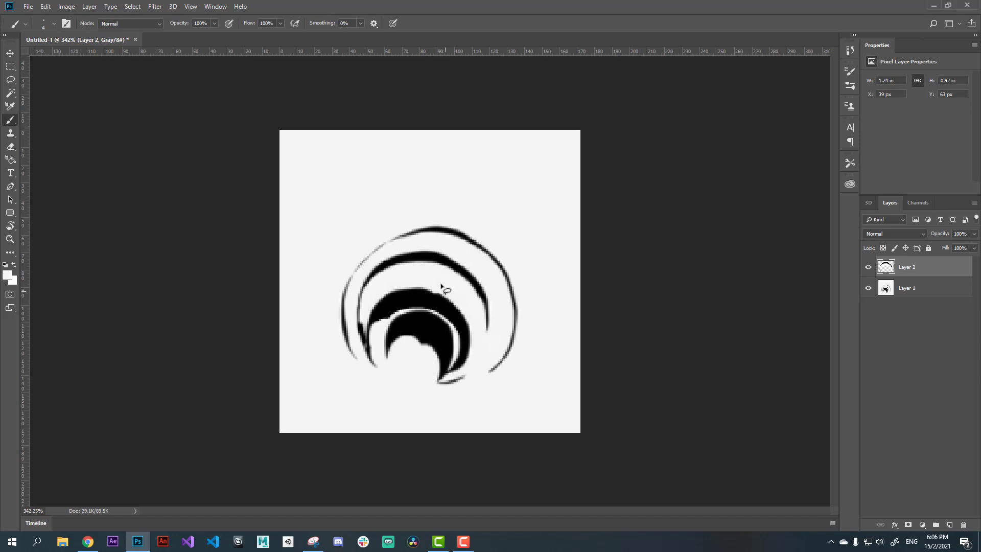
key(l)
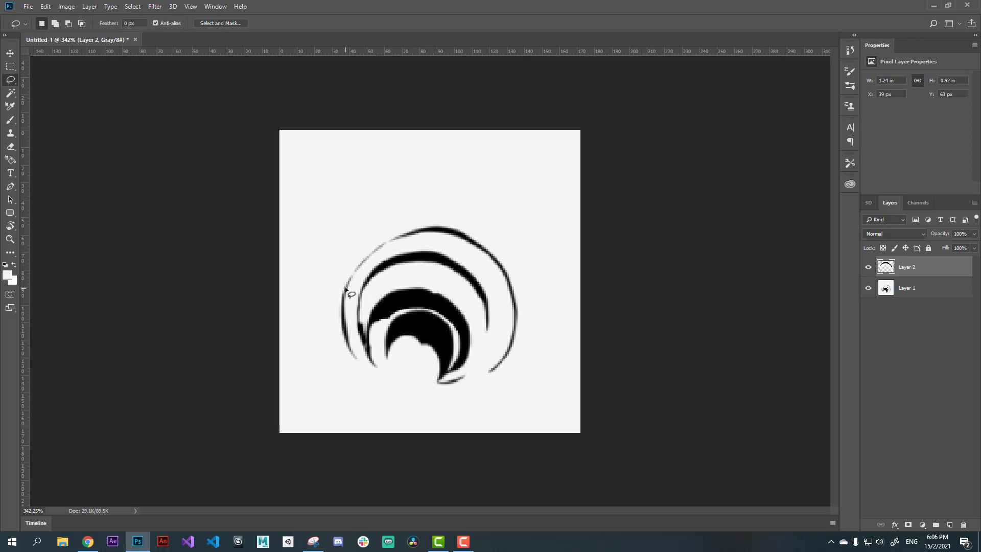
Step: Select the top and right of the outermost arc, paint it solid black, and deselect
mouse_move(366, 257)
mouse_down()
mouse_move(384, 250)
mouse_move(504, 276)
mouse_move(485, 374)
mouse_move(494, 259)
mouse_up()
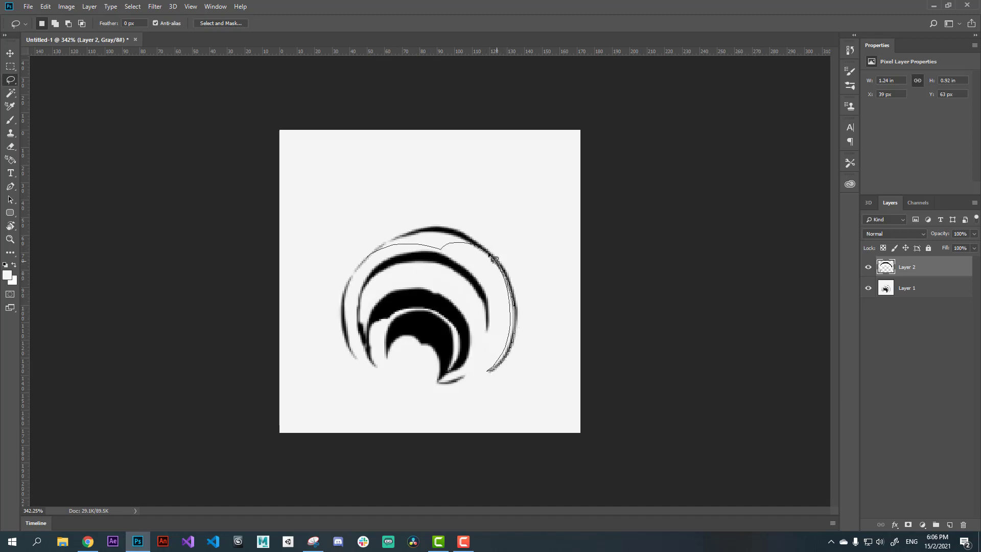
mouse_move(494, 259)
mouse_down()
mouse_move(401, 241)
mouse_move(446, 237)
mouse_move(490, 368)
mouse_up()
key(b)
key(x)
key(v)
key(ctrl+d)
scroll(484, 393, down, 2)
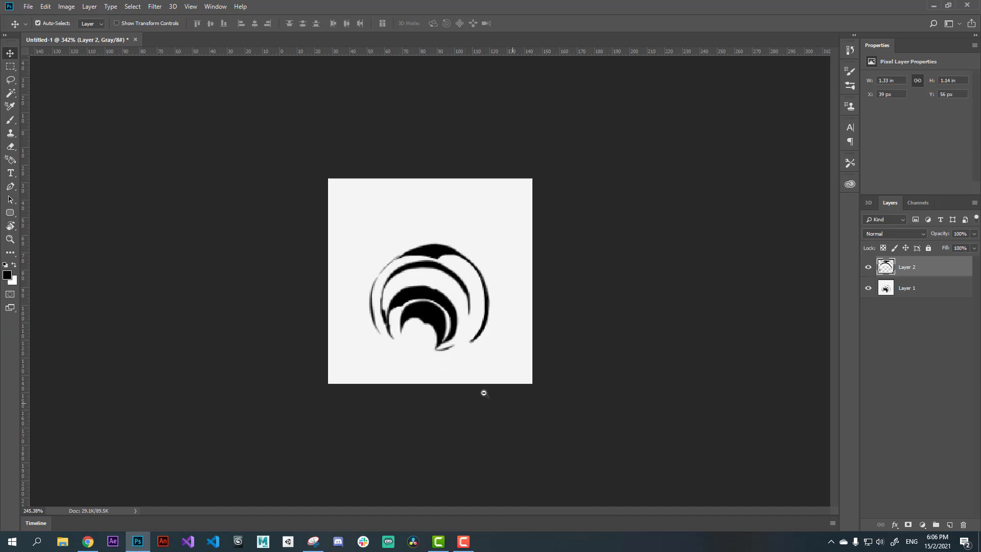
scroll(484, 393, down, 2)
scroll(470, 390, up, 2)
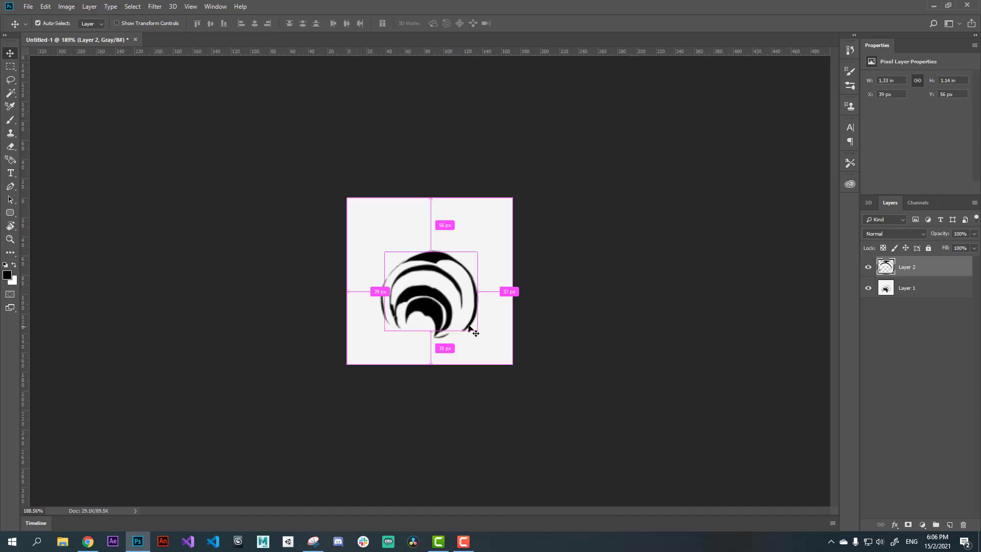
scroll(468, 342, up, 1)
scroll(483, 332, up, 1)
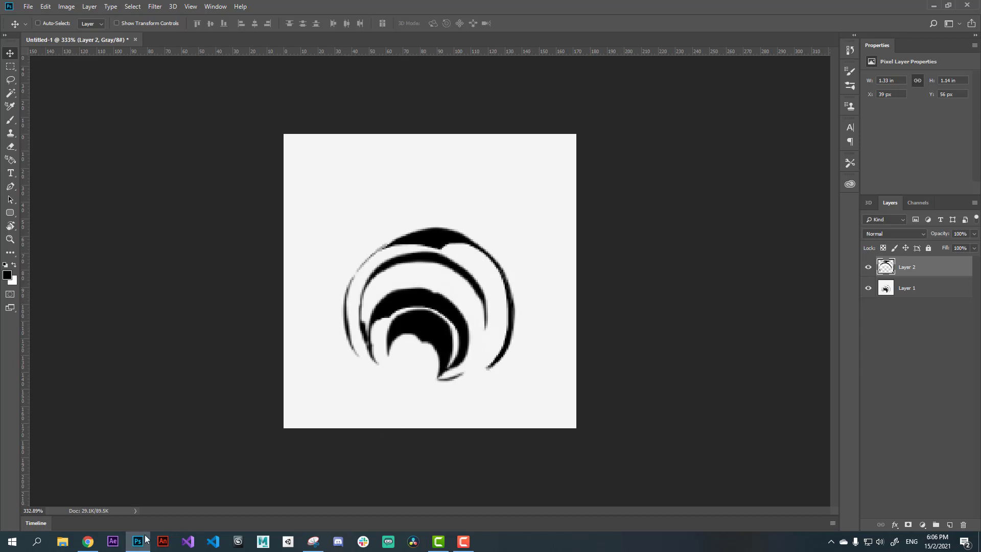
click(91, 546)
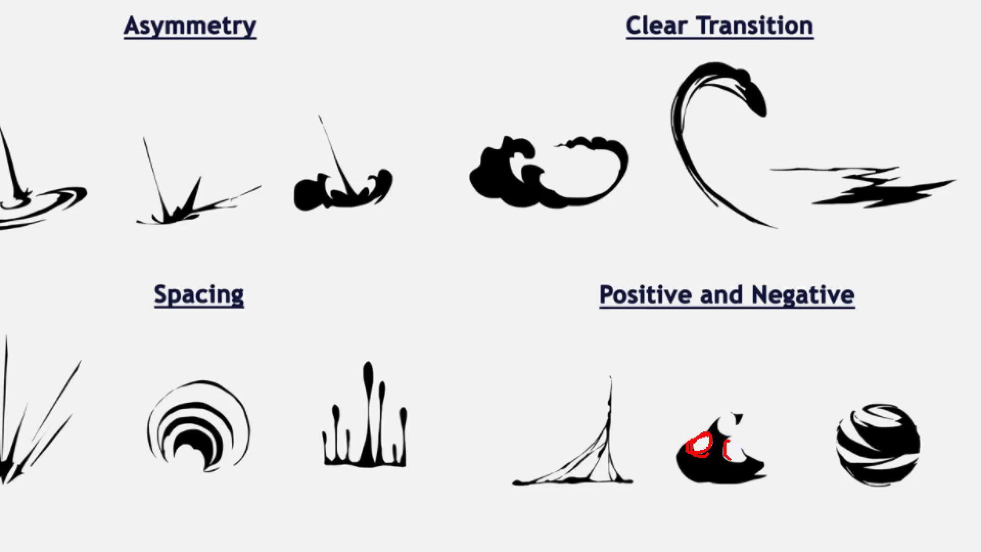
Step: Circle the white spot on the Positive and Negative shape in red, then clear it
drag(730, 414, 732, 456)
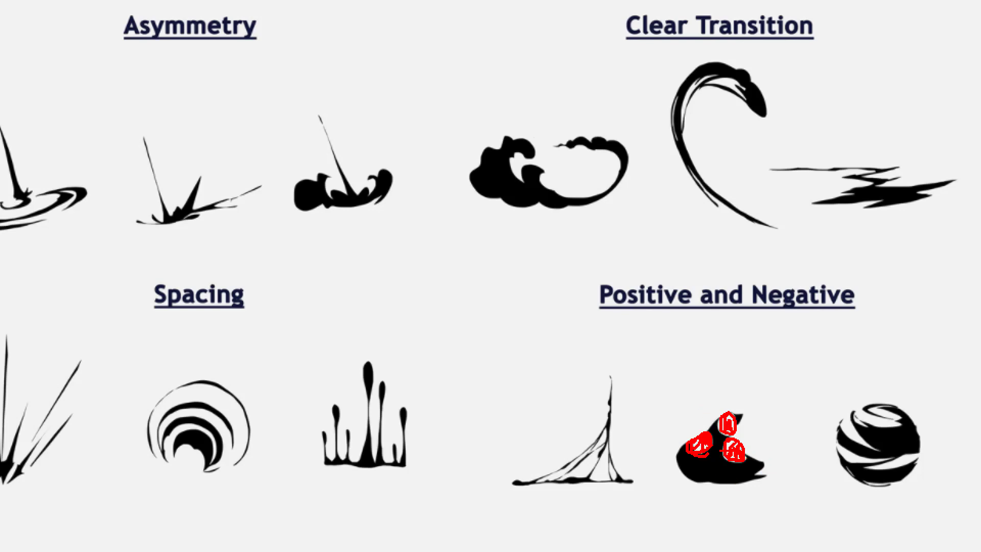
key(Escape)
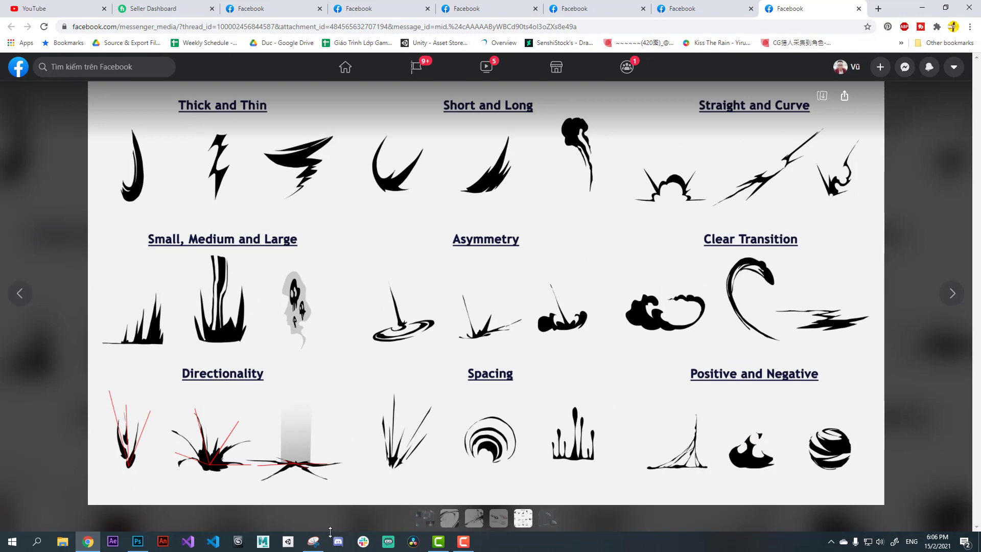
Step: Snip the black Positive and Negative shape from the sheet and return to Photoshop
click(313, 541)
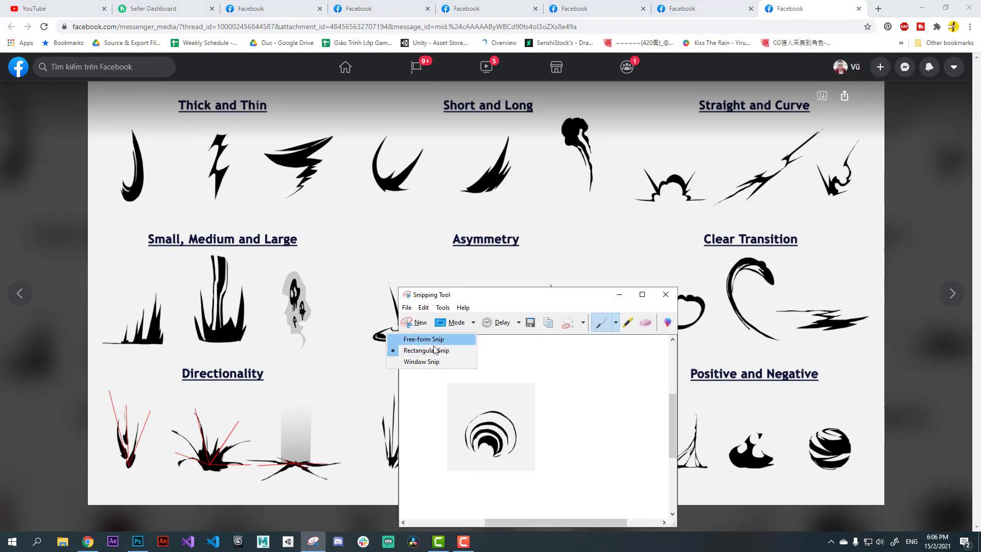
click(426, 350)
click(418, 330)
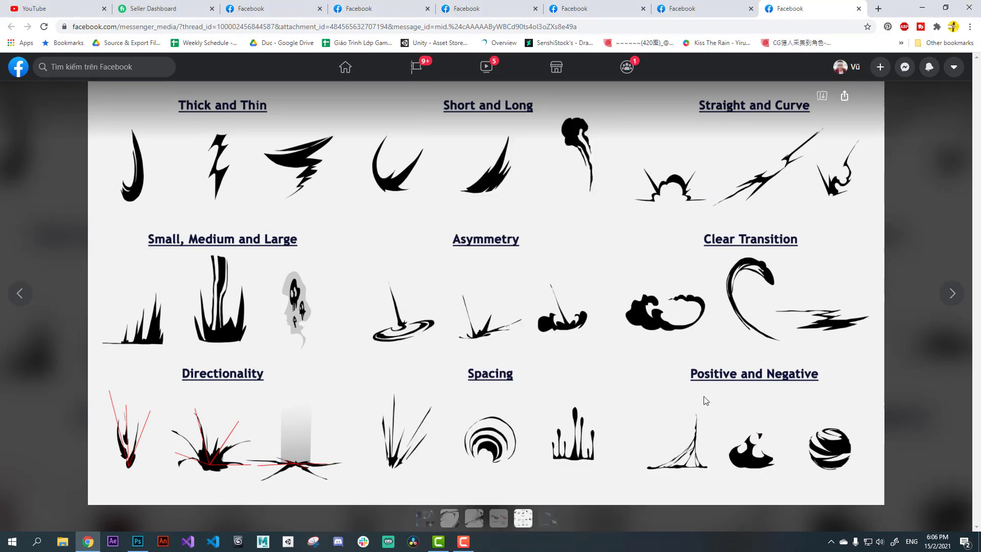
drag(708, 408, 791, 483)
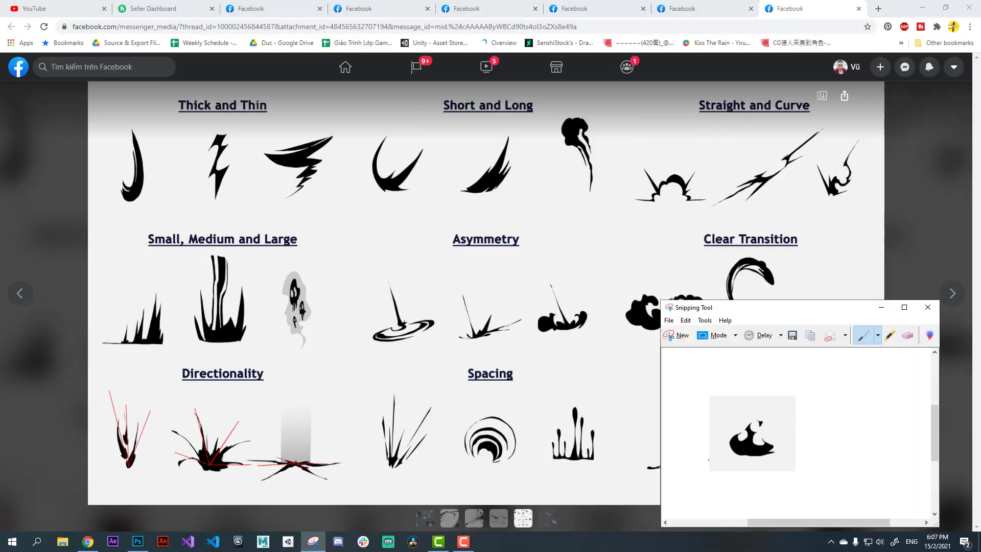
click(137, 541)
Step: Paste the snipped shape as Layer 3 and critique its holes with red scribbles
key(ctrl+v)
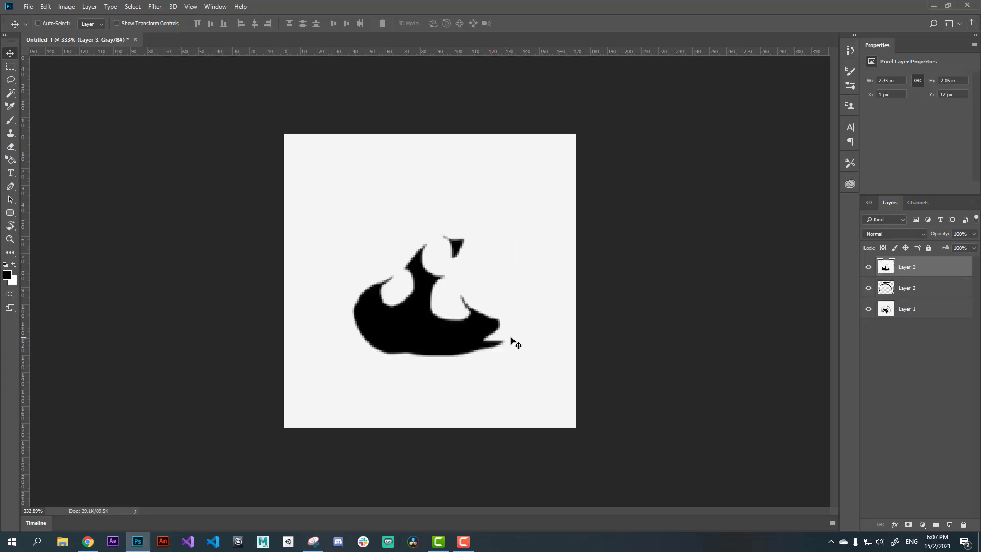
key(ctrl)
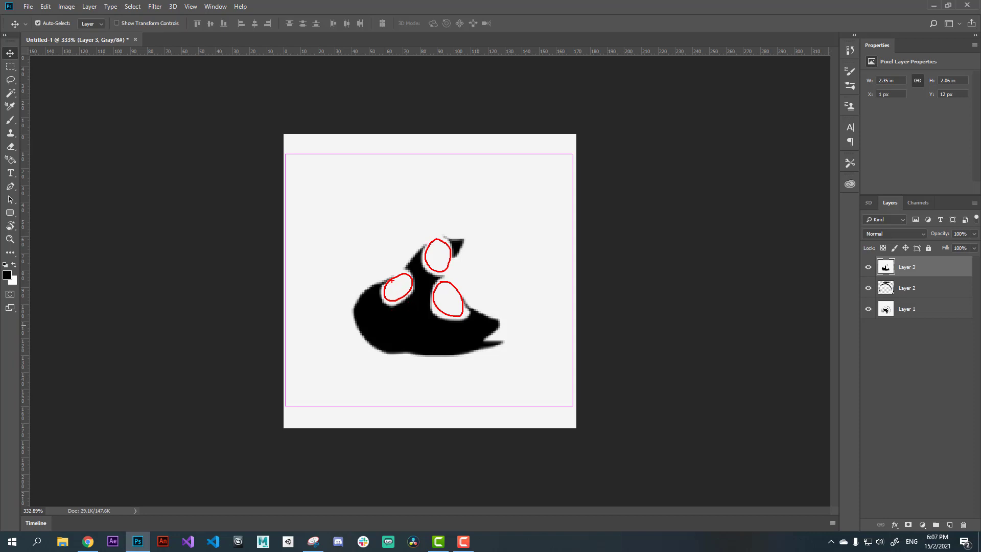
drag(391, 281, 455, 310)
drag(430, 250, 462, 316)
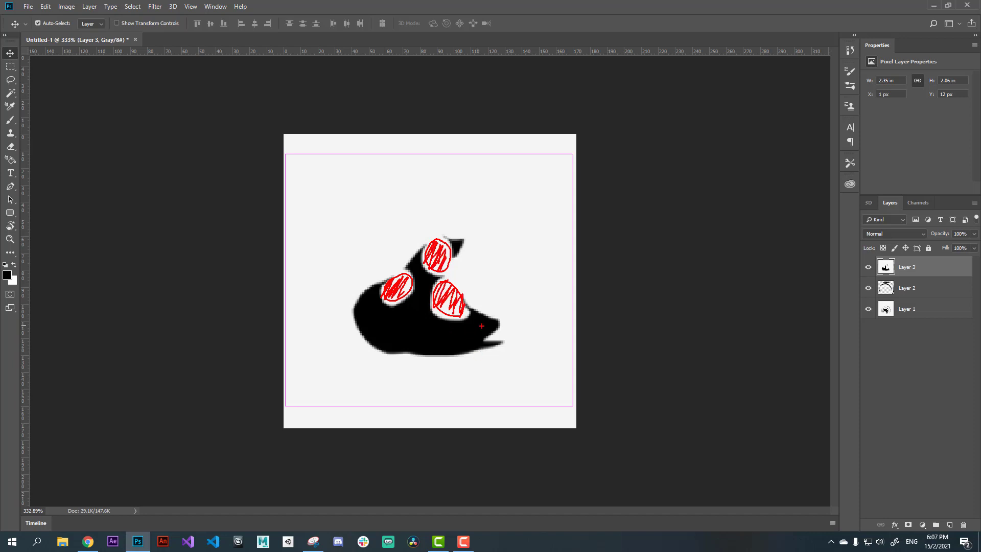
key(backslash)
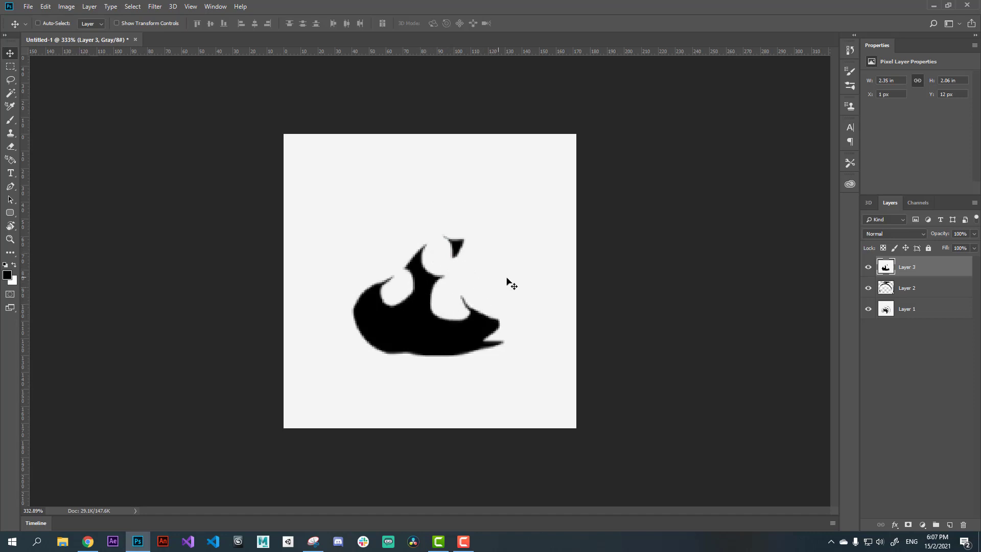
key(ctrl)
Step: Circle the right-hand hole and top gap in red, and tick the left hole
mouse_move(466, 288)
mouse_down()
mouse_move(444, 340)
mouse_move(475, 278)
mouse_move(460, 281)
mouse_up()
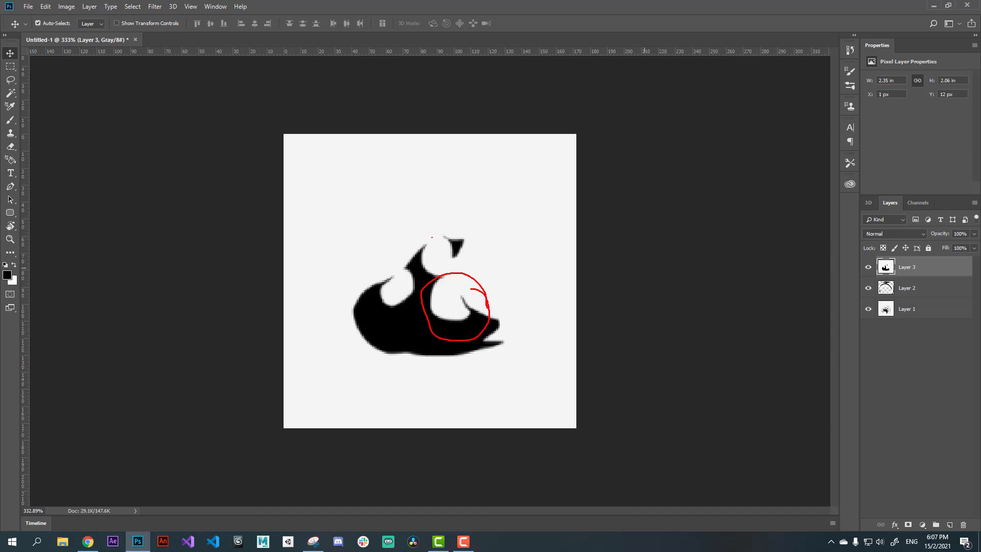
drag(431, 237, 430, 238)
mouse_move(389, 289)
mouse_down()
mouse_move(399, 278)
mouse_move(427, 325)
mouse_move(490, 325)
mouse_up()
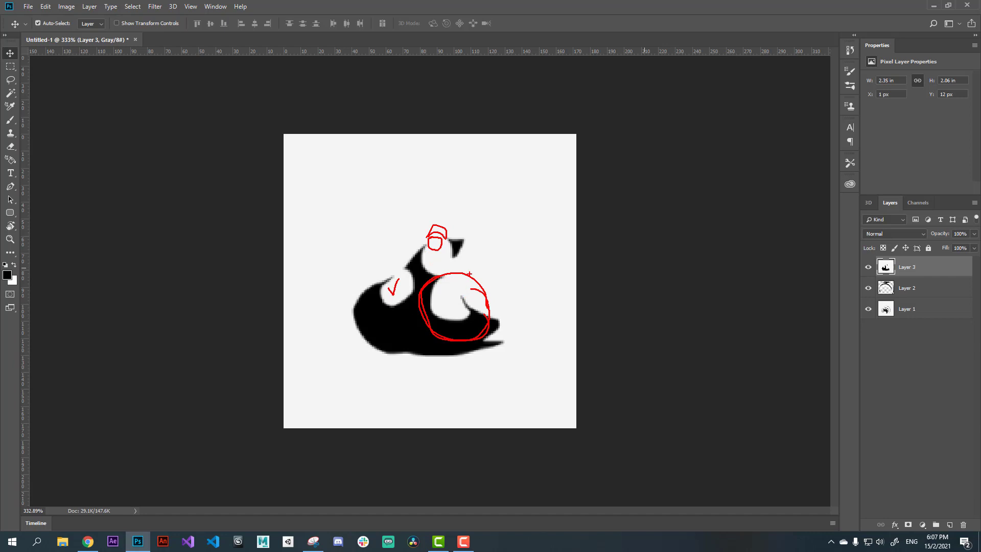
Step: Clear the red marks and paint the notch beside the right hole white
key(b)
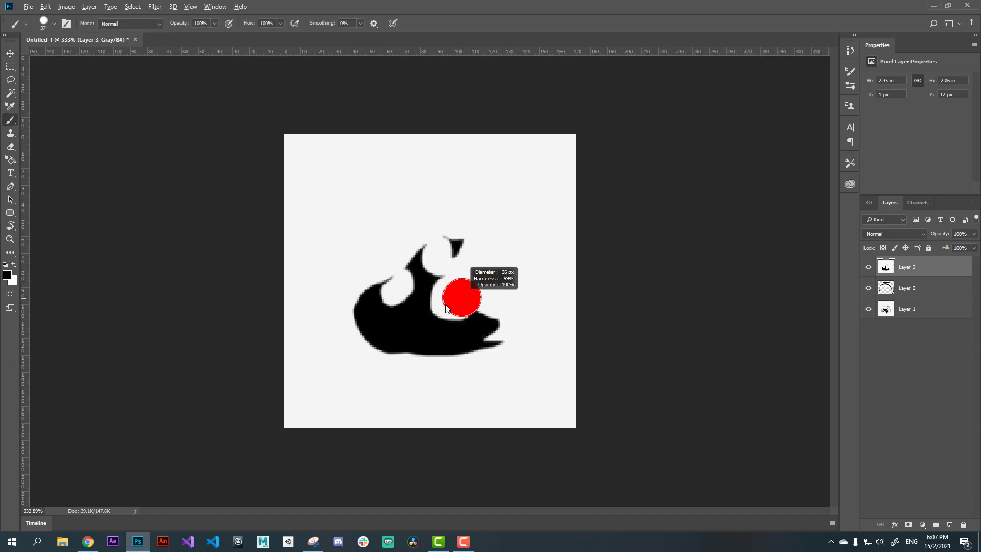
key(x)
drag(455, 286, 460, 300)
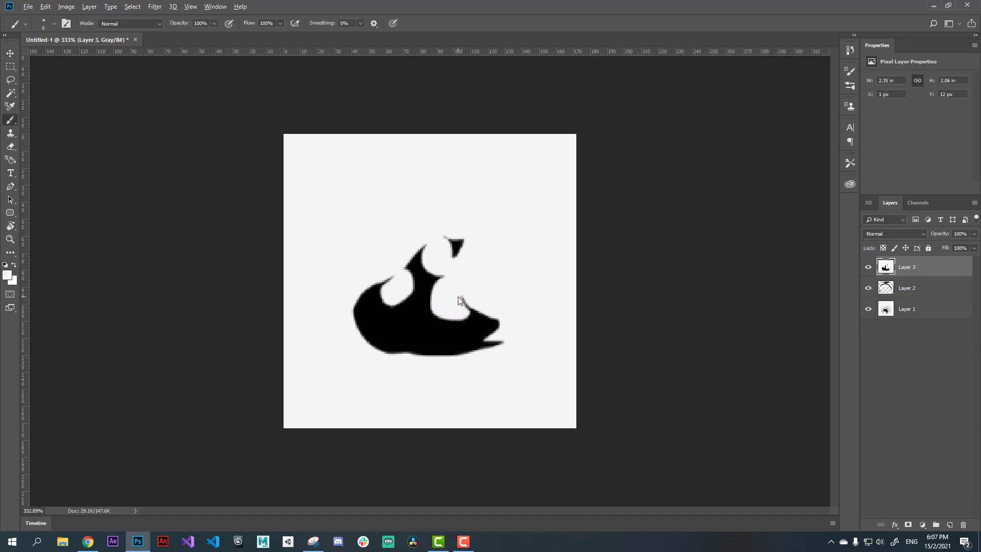
Step: Lasso the black wall right of the hole to open it into white negative space
key(l)
mouse_move(444, 276)
mouse_down()
mouse_move(425, 291)
mouse_move(478, 335)
mouse_up()
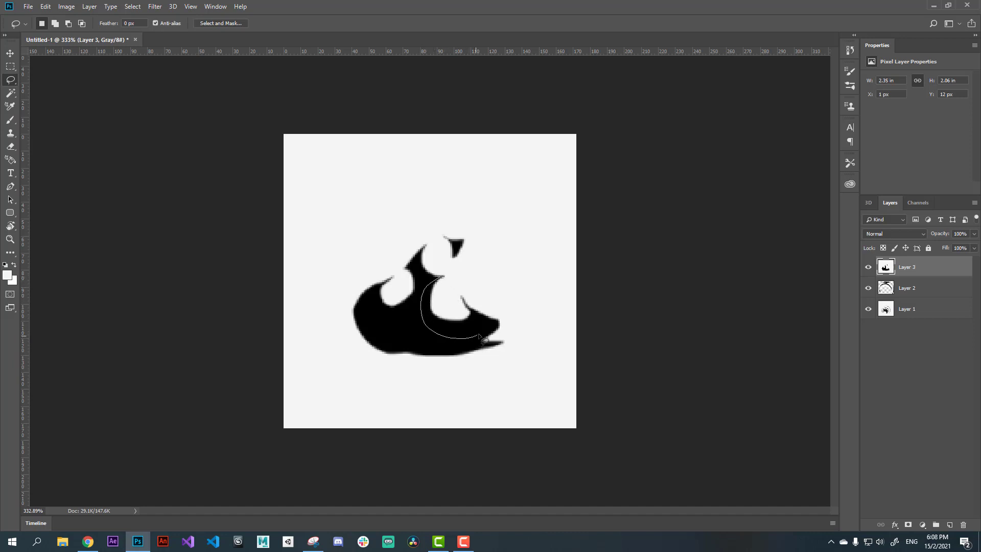
mouse_move(479, 335)
mouse_down()
mouse_move(452, 276)
mouse_move(485, 306)
mouse_up()
key(b)
key(ctrl+d)
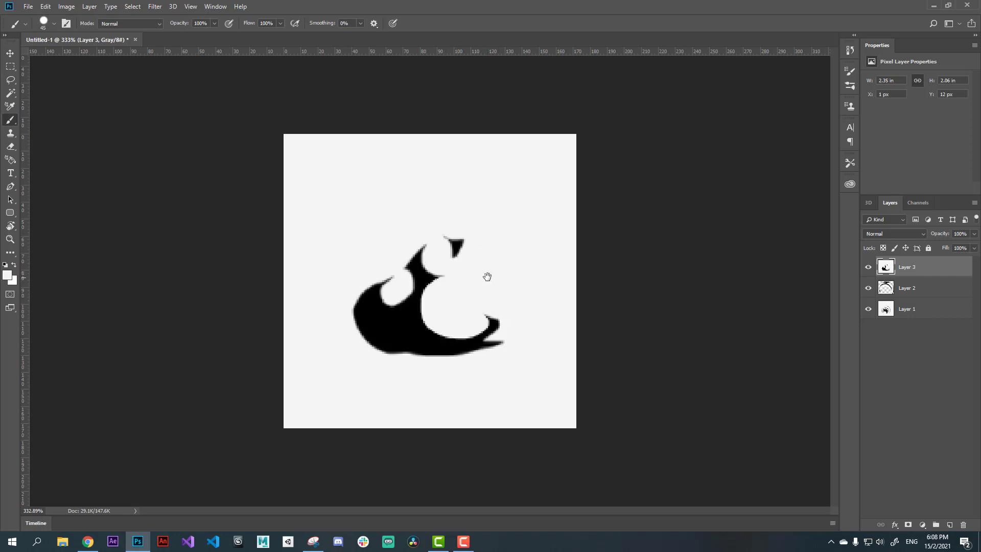
Step: Lasso an area by the shape's neck and paint it black near the head
key(l)
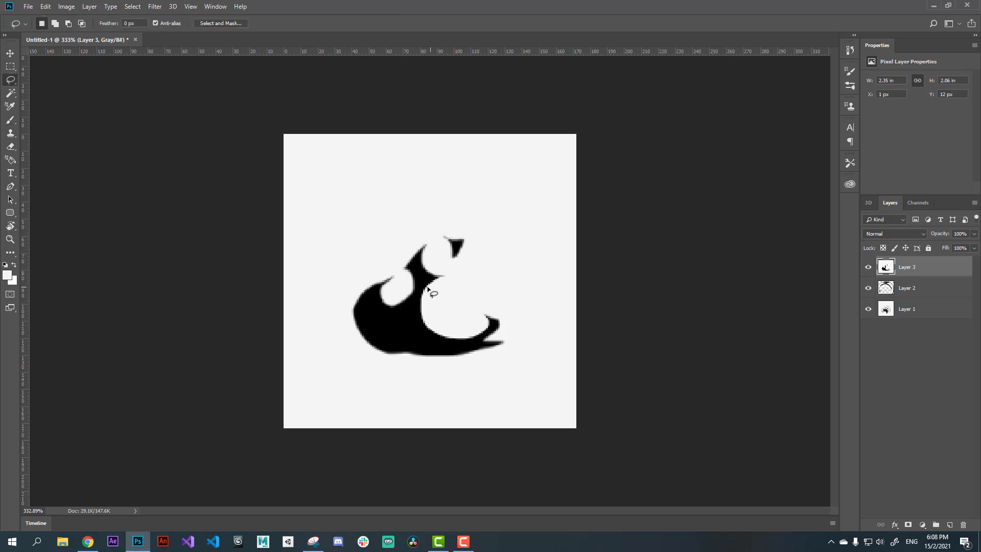
mouse_move(438, 278)
mouse_down()
mouse_move(427, 250)
mouse_move(425, 277)
mouse_move(437, 278)
mouse_up()
key(b)
key(x)
mouse_move(431, 245)
mouse_down()
mouse_move(433, 271)
mouse_move(452, 261)
mouse_move(448, 277)
mouse_move(453, 242)
mouse_up()
key(ctrl+d)
key(x)
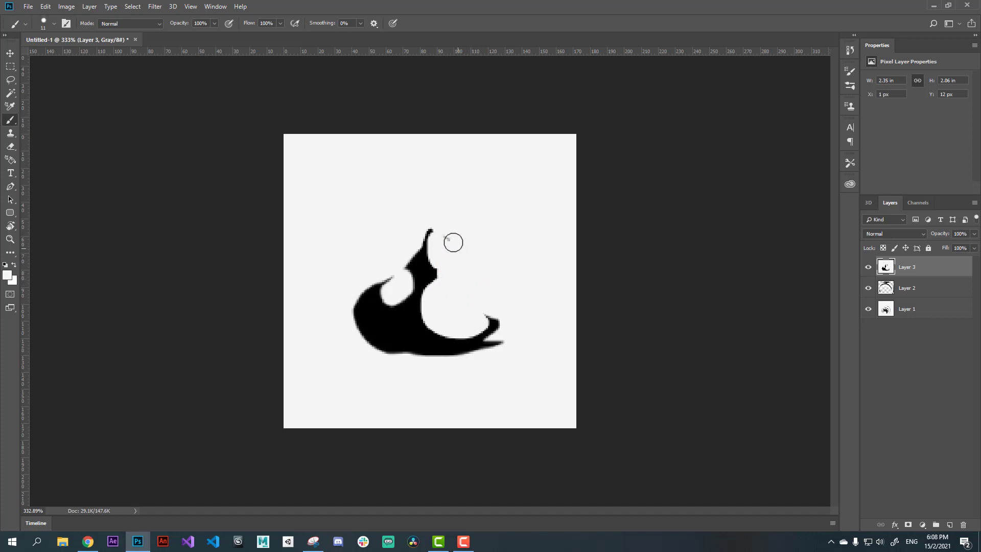
Step: Try blackening the ear tip, undo it, then paint white along the inner edge
key(l)
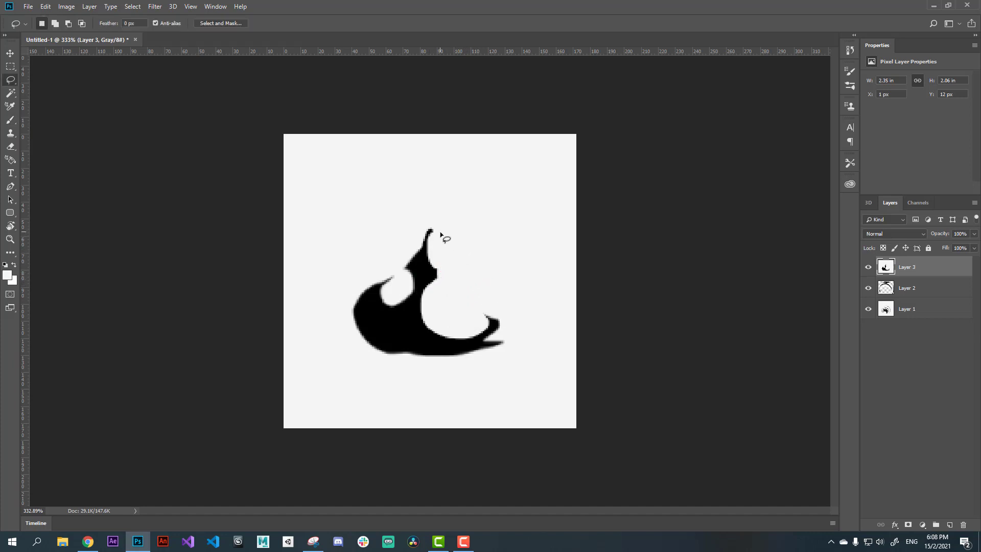
mouse_move(440, 232)
mouse_down()
mouse_move(448, 224)
mouse_move(440, 229)
mouse_up()
key(b)
key(x)
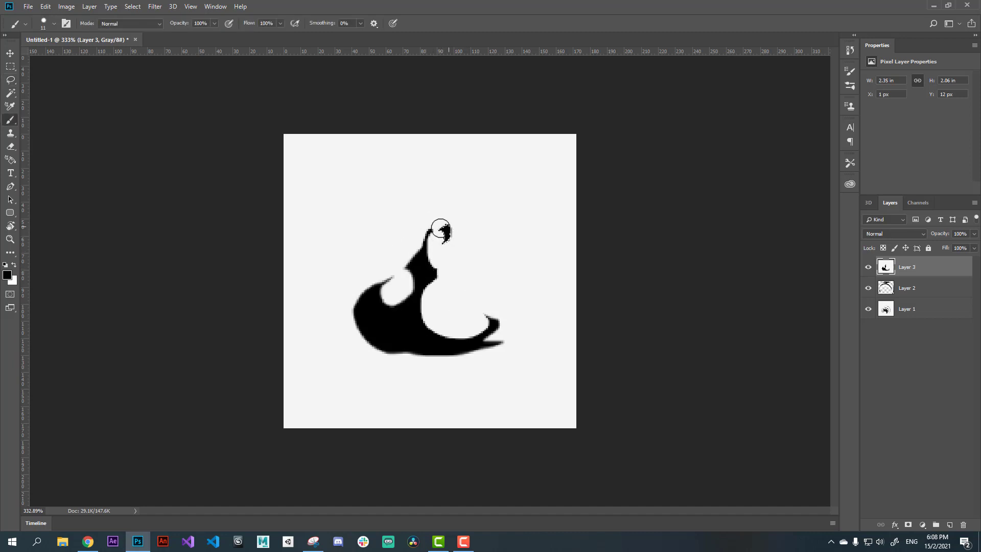
key(ctrl+z)
key(e)
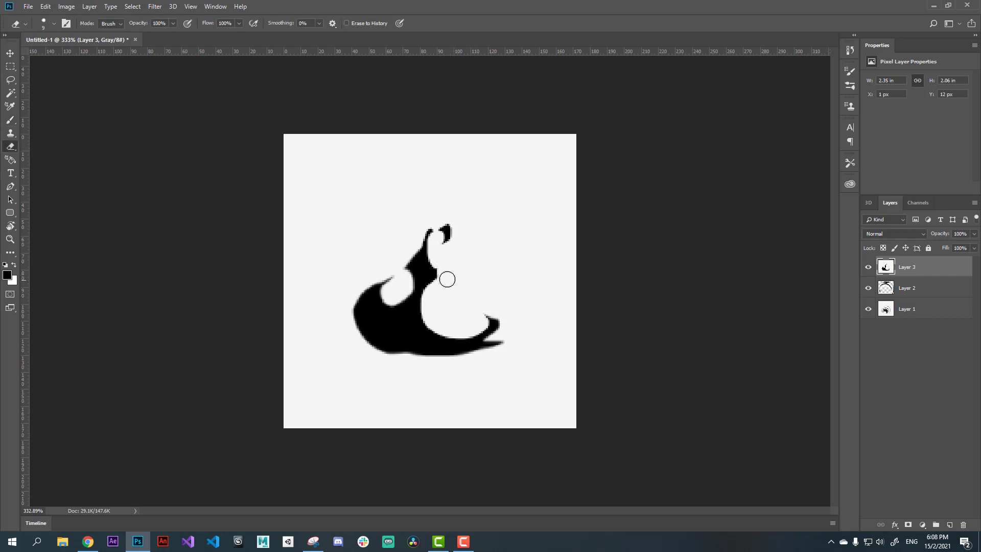
key(b)
key(x)
drag(437, 248, 443, 315)
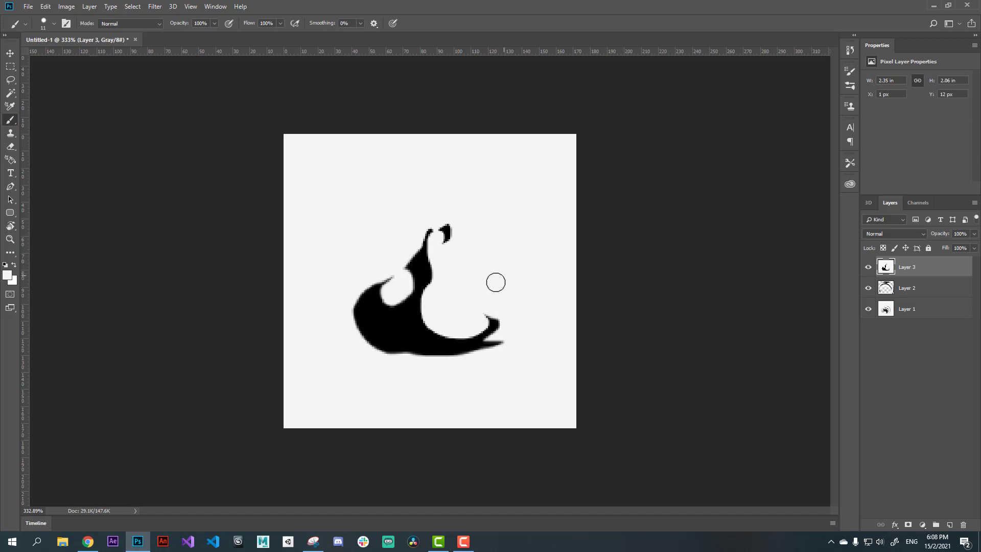
Step: Lasso a patch along the shape's left edge and fill it black
key(l)
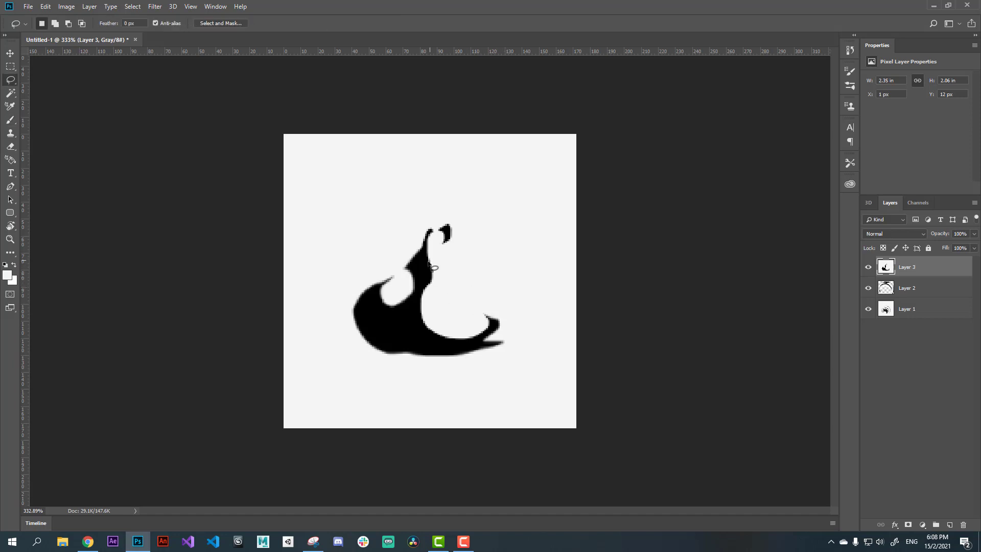
drag(428, 260, 431, 277)
key(b)
key(x)
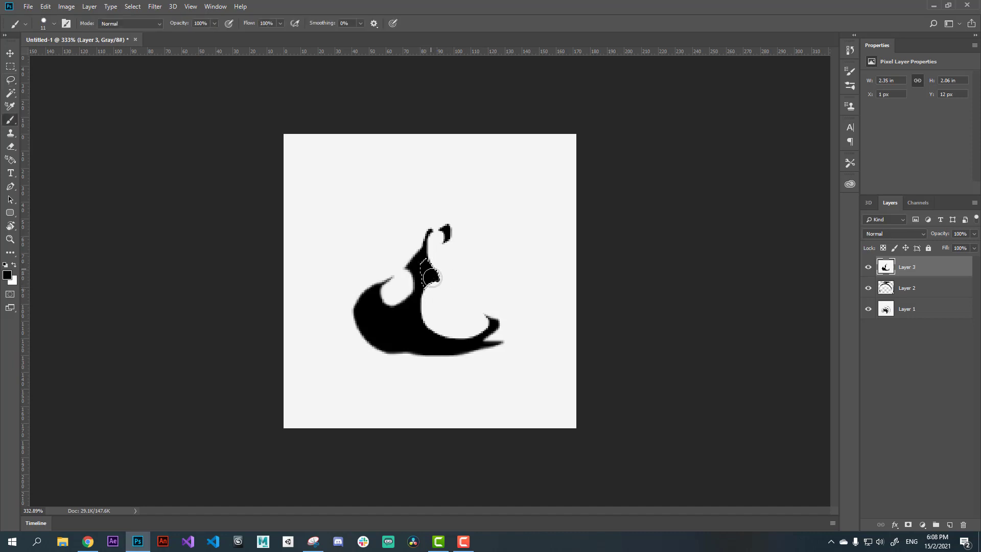
key(ctrl+d)
Step: Mark up the large hole and small top hole in red, then remove the notes
drag(406, 280, 437, 289)
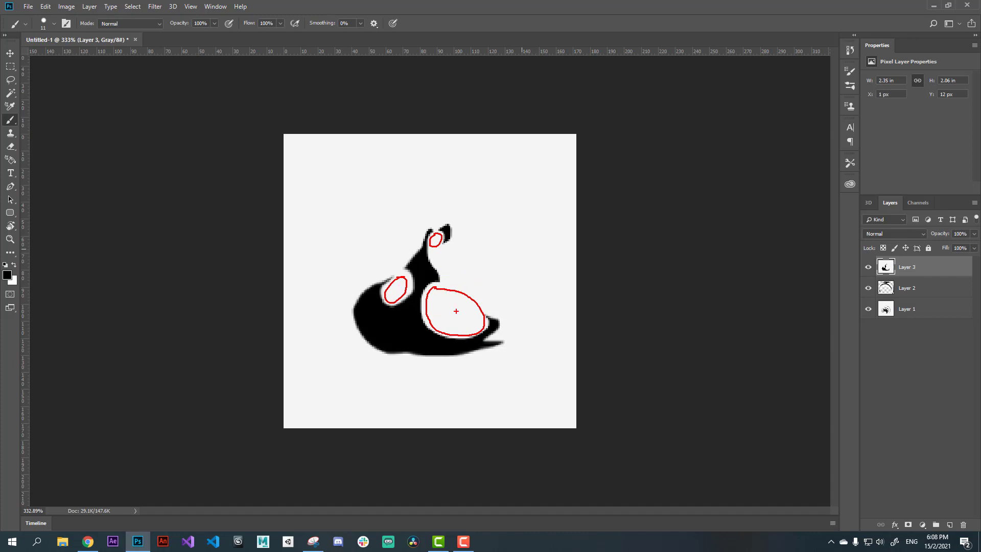
drag(464, 312, 483, 280)
drag(452, 232, 457, 223)
key(e)
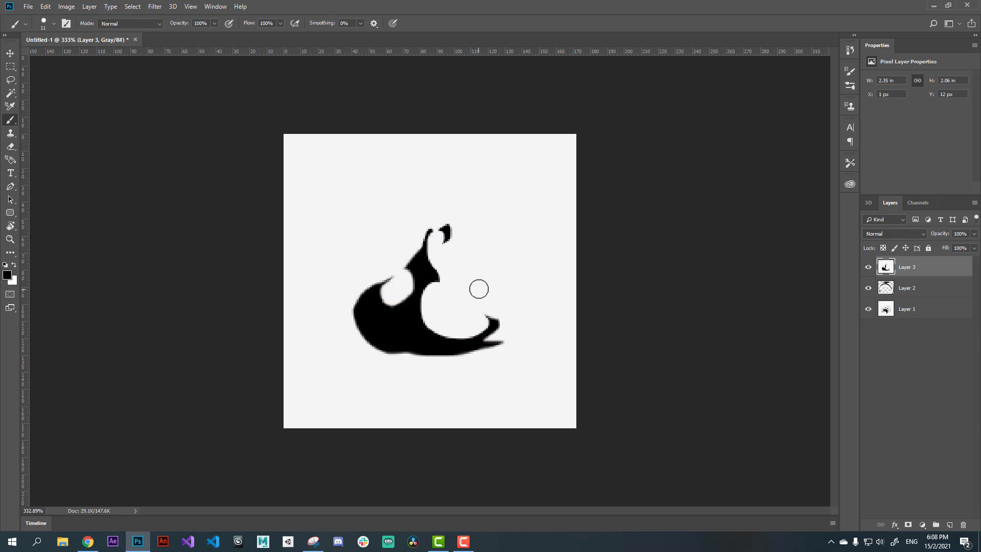
Step: Zoom out and switch to the Facebook silhouette and negative-space reference slide
alt+click(478, 372)
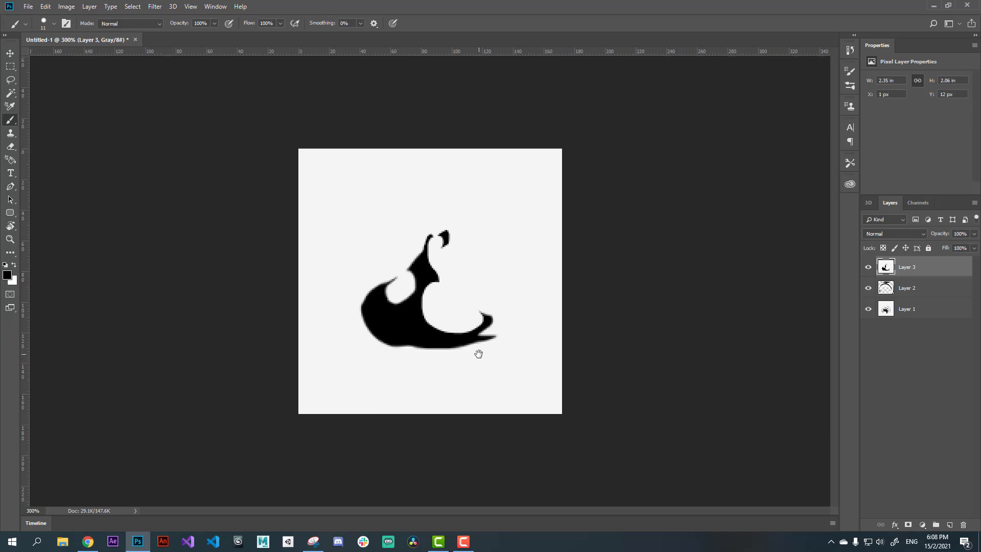
key(v)
click(90, 545)
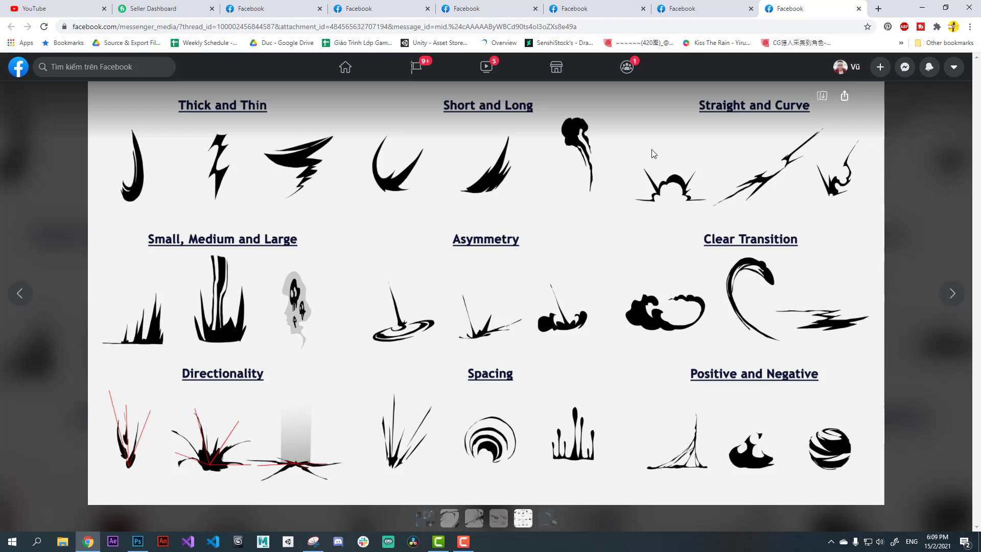
click(706, 12)
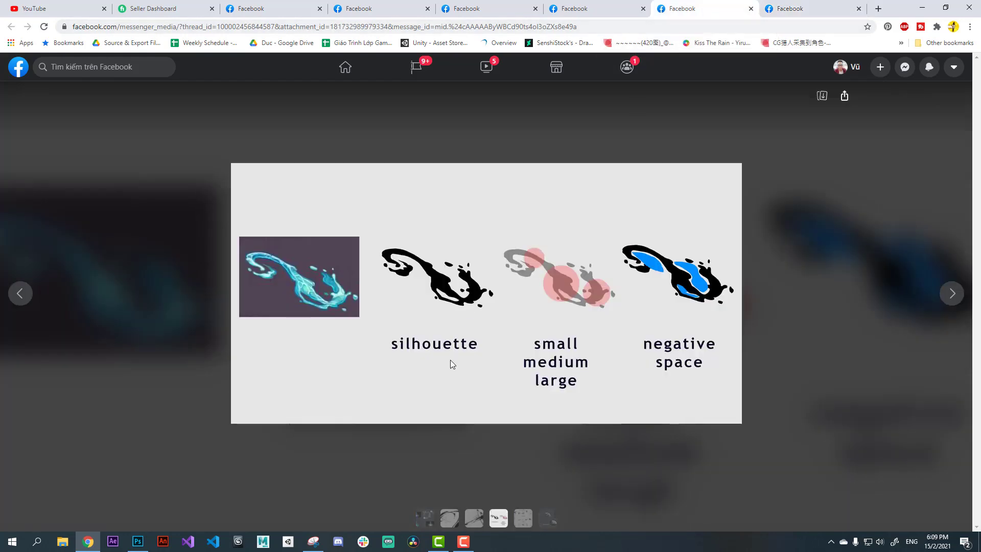
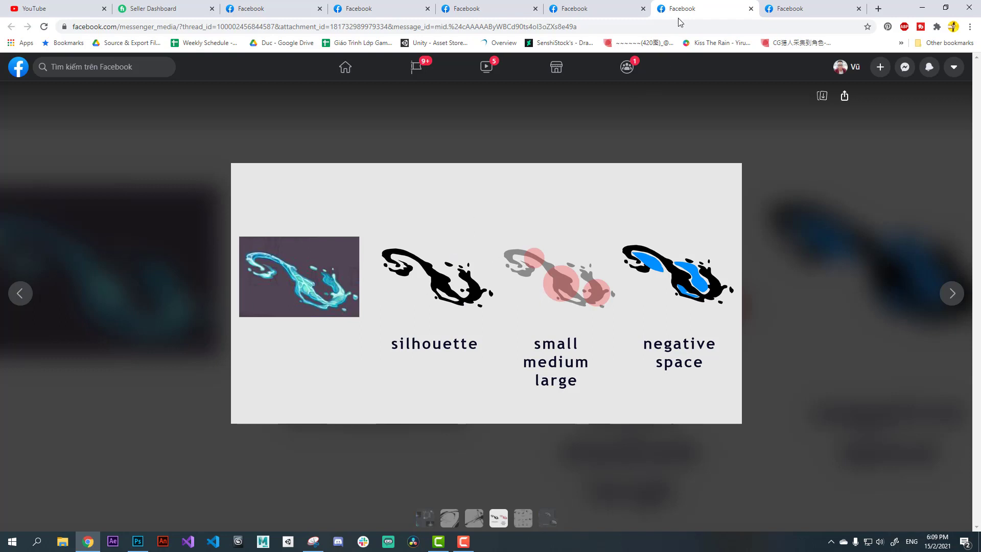
Step: Switch to the browser tab showing the swirl splash drawing
click(606, 11)
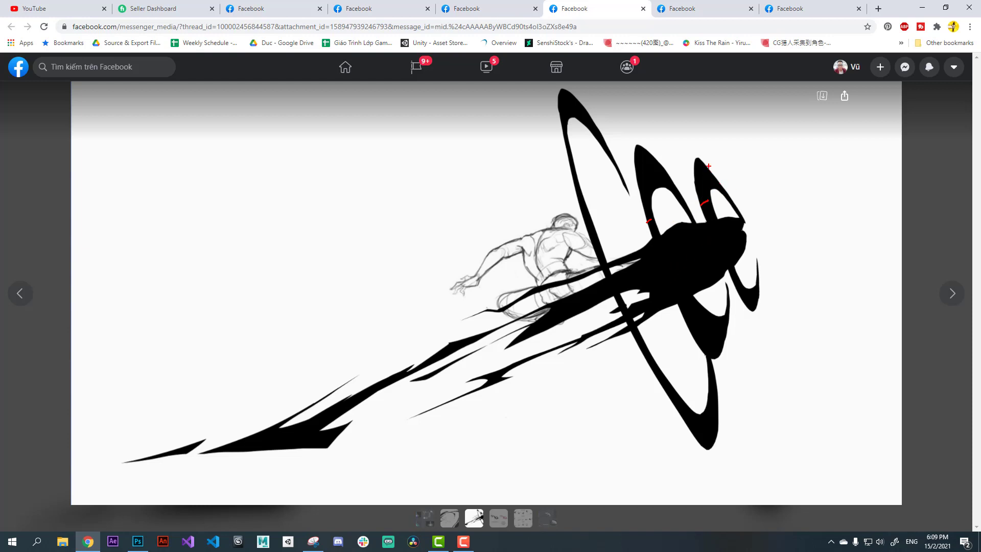
drag(701, 164, 710, 217)
mouse_move(722, 152)
mouse_down()
mouse_move(733, 185)
mouse_move(736, 165)
mouse_up()
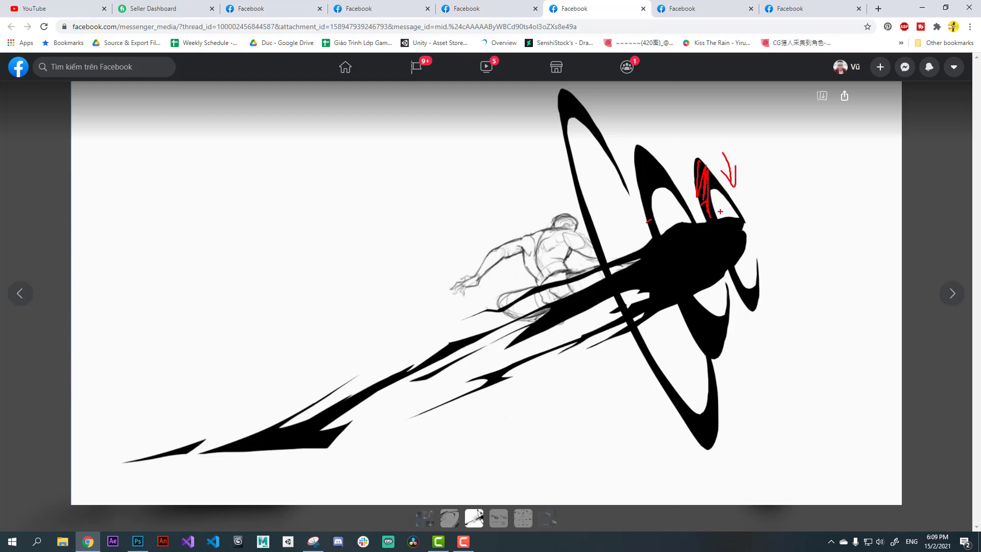
mouse_move(721, 191)
mouse_down()
mouse_move(755, 268)
mouse_move(732, 236)
mouse_move(740, 216)
mouse_up()
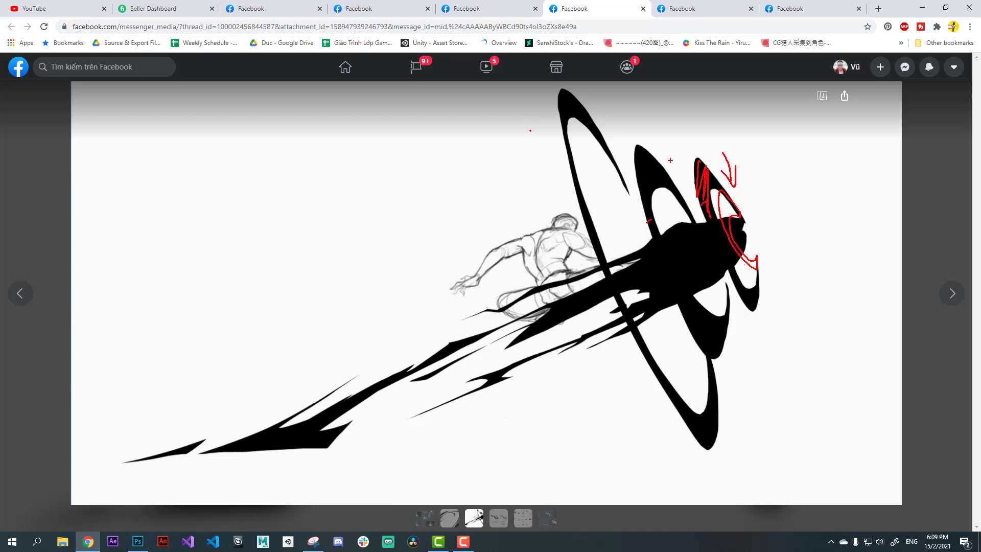
drag(705, 137, 694, 151)
mouse_move(632, 139)
mouse_down()
mouse_move(638, 124)
mouse_move(649, 137)
mouse_up()
drag(537, 125, 546, 141)
drag(668, 149, 653, 157)
key(Escape)
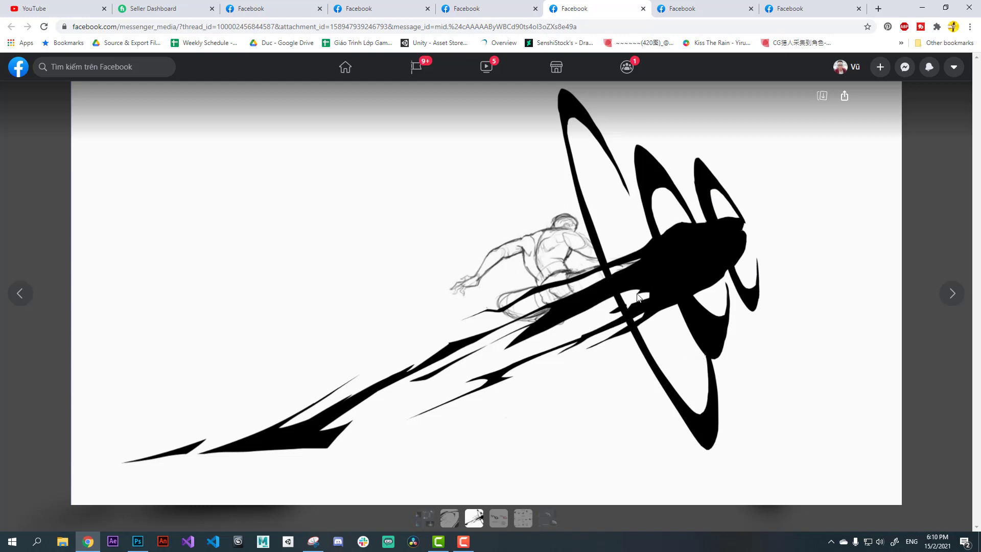
Step: Draw two red flow lines along the central streaks and loop the lower-left spike
drag(729, 226, 461, 349)
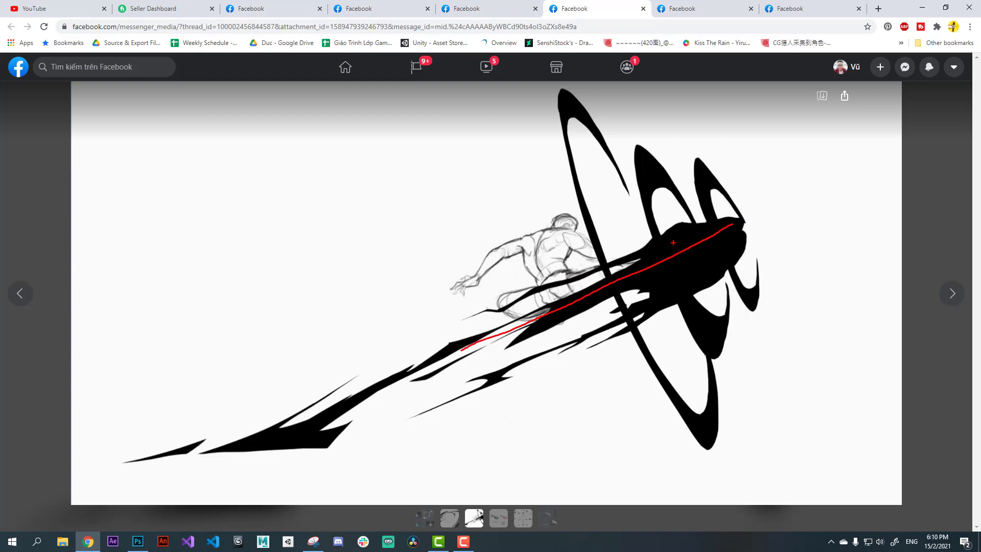
drag(689, 233, 505, 295)
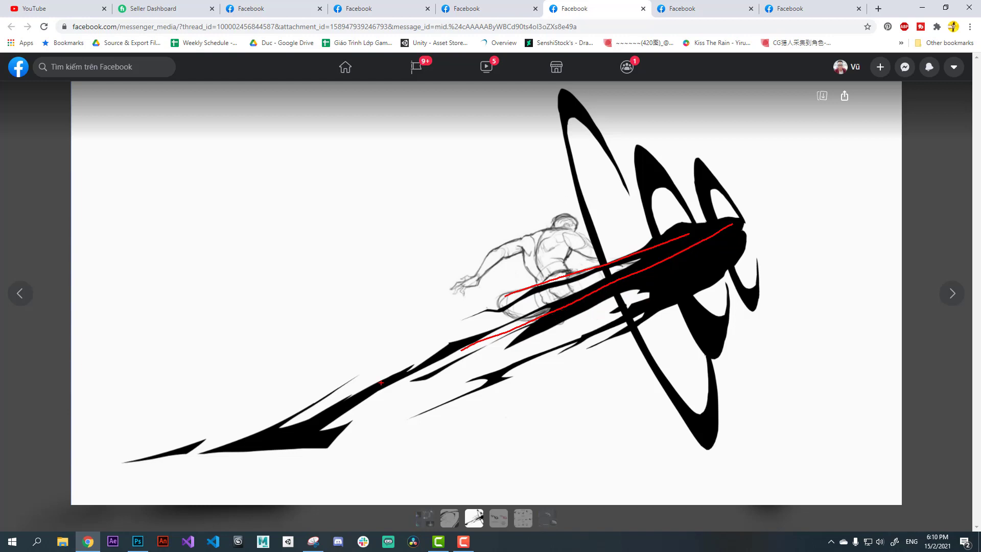
mouse_move(112, 462)
mouse_down()
mouse_move(373, 421)
mouse_move(266, 353)
mouse_move(107, 459)
mouse_move(128, 462)
mouse_up()
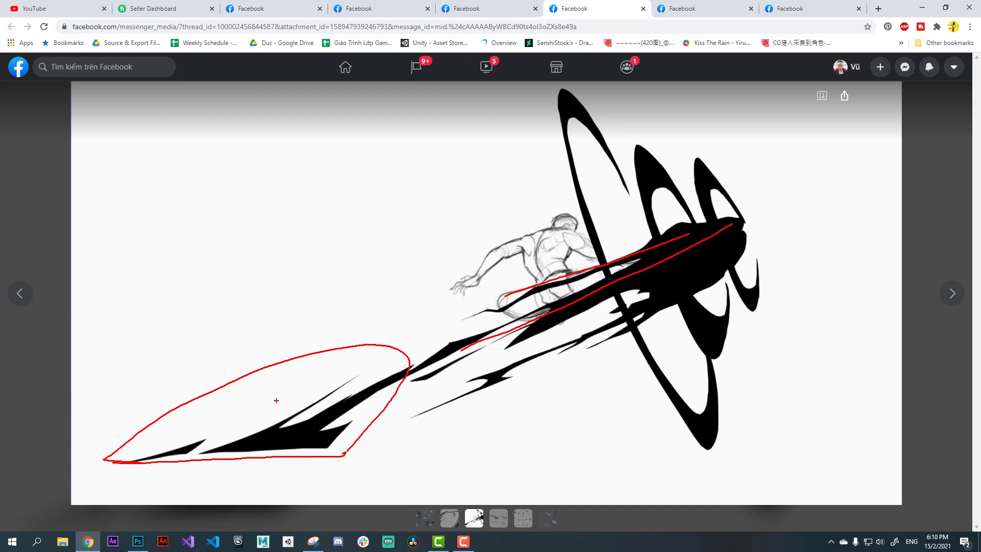
Step: Add a red down-left arrow, a cross on the lower spike, an arc and a tip arrow
drag(262, 316, 223, 366)
drag(282, 392, 239, 450)
drag(248, 415, 291, 448)
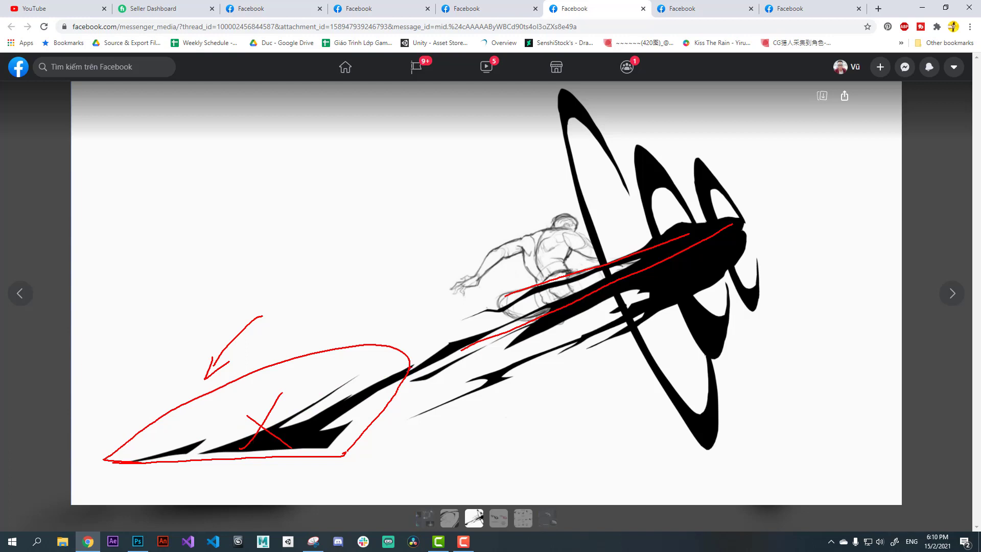
mouse_move(530, 435)
mouse_down()
mouse_move(629, 375)
mouse_move(699, 276)
mouse_move(715, 306)
mouse_up()
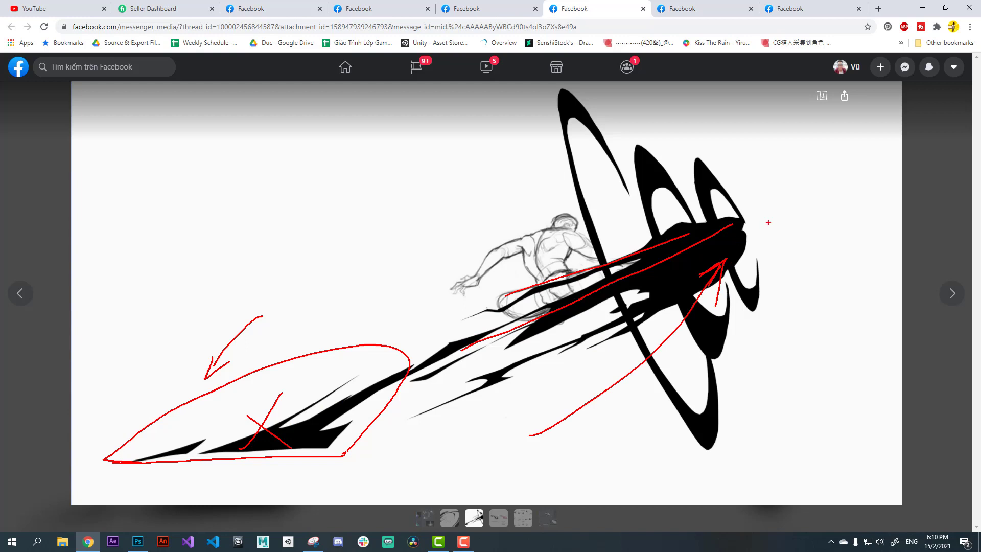
mouse_move(777, 207)
mouse_down()
mouse_move(749, 225)
mouse_move(767, 223)
mouse_up()
Step: Underline the lower spike's bottom edge in red and loop the right-hand shape
drag(138, 462, 326, 453)
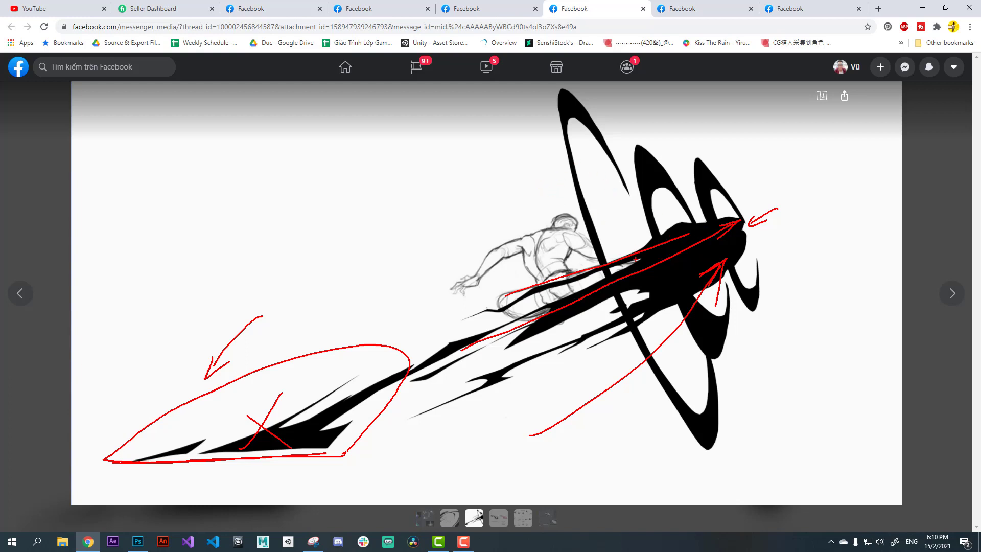
drag(690, 151, 682, 146)
drag(644, 372, 812, 154)
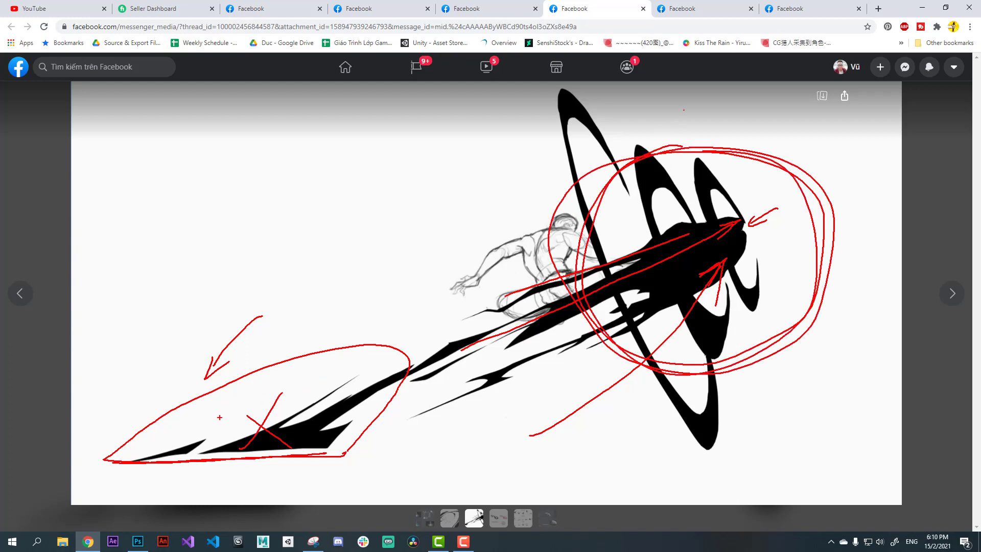
mouse_move(187, 450)
mouse_down()
mouse_move(125, 456)
mouse_move(202, 454)
mouse_move(337, 366)
mouse_move(375, 369)
mouse_move(391, 403)
mouse_up()
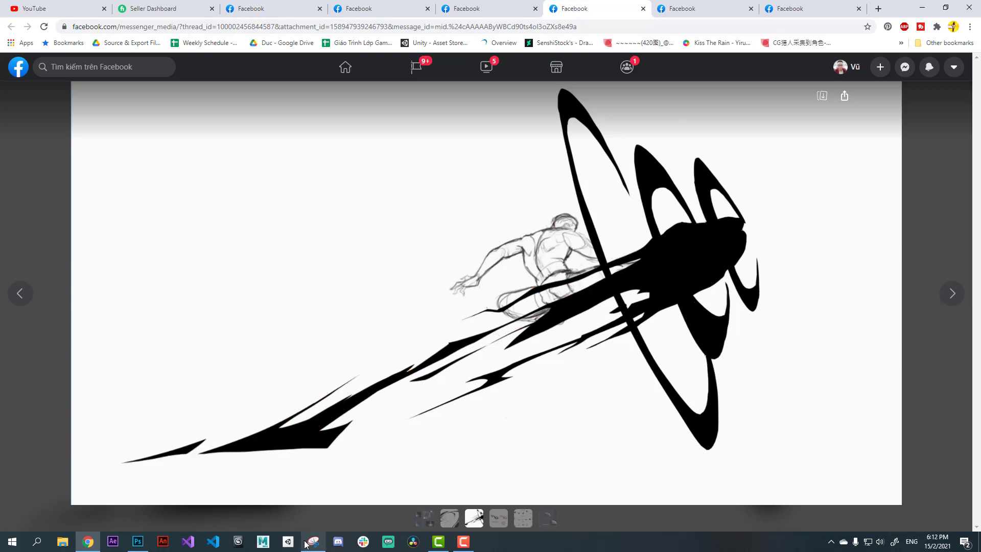
Step: Capture the drawing area with Snipping Tool, then start a new Photoshop document
click(313, 541)
click(673, 341)
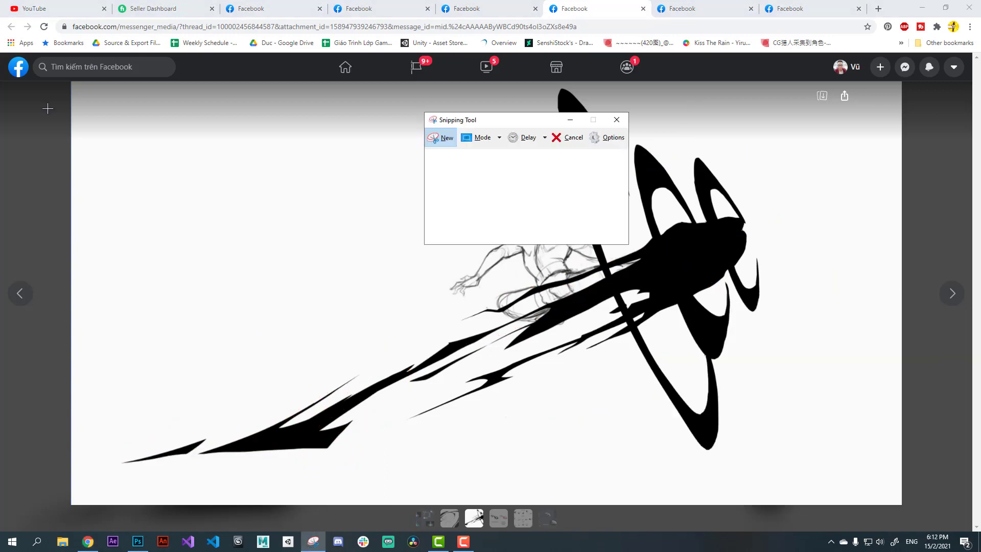
mouse_move(73, 85)
mouse_down()
mouse_move(785, 428)
mouse_move(814, 487)
mouse_up()
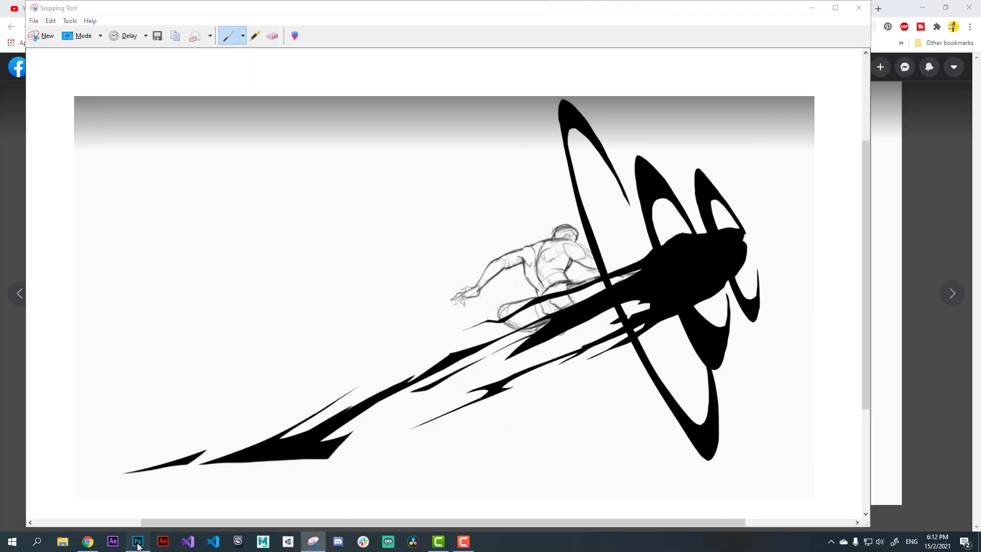
click(137, 541)
key(ctrl+n)
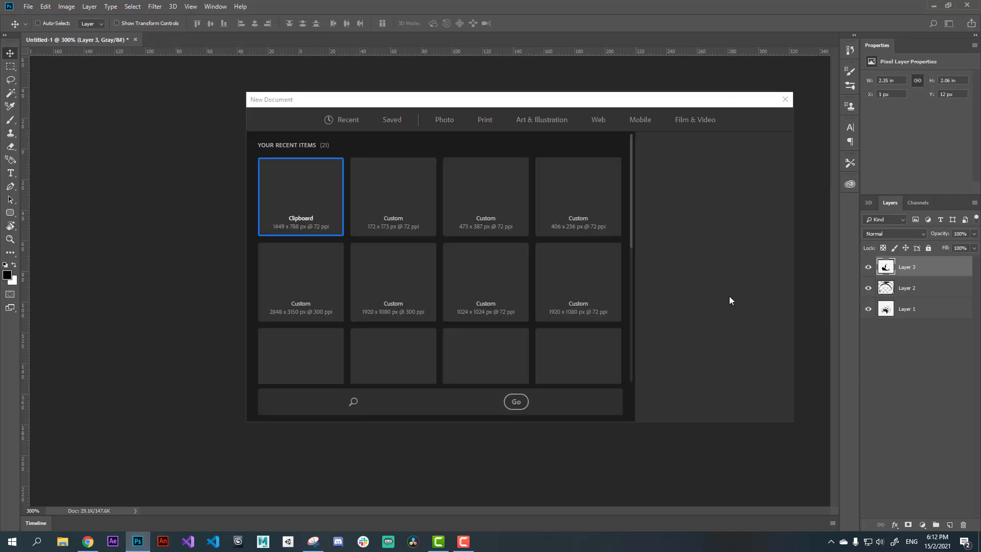
Step: Paste the capture into a new clipboard-sized document and lasso the lower-left spikes
click(719, 409)
key(ctrl+v)
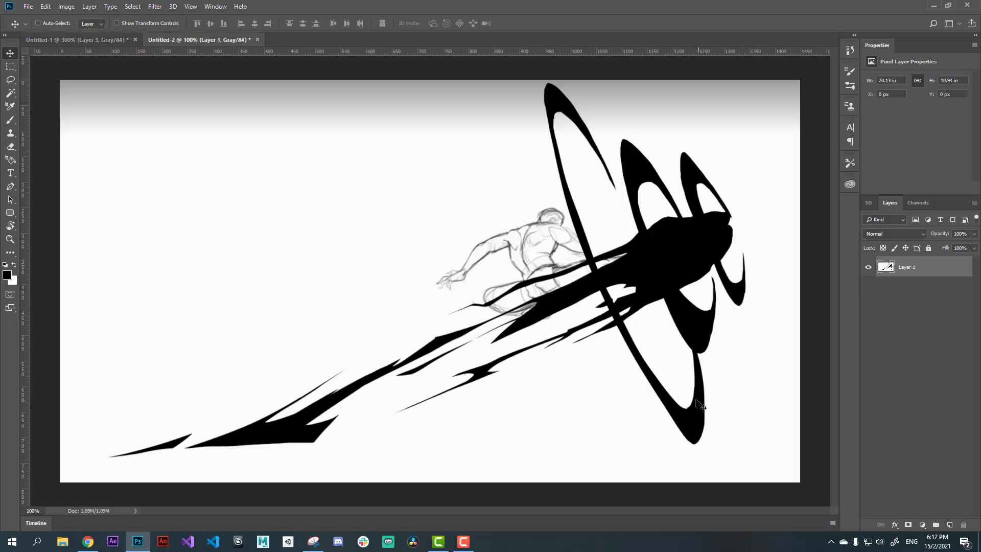
key(l)
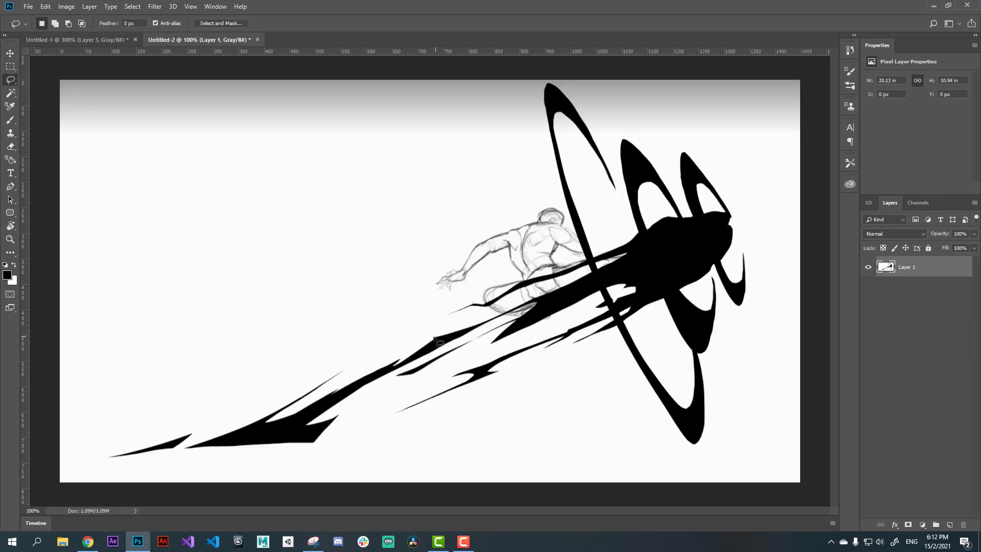
mouse_move(432, 338)
mouse_down()
mouse_move(414, 373)
mouse_move(366, 409)
mouse_move(125, 481)
mouse_move(327, 329)
mouse_move(394, 339)
mouse_up()
Step: Fill the selected lower-left spikes with white and deselect
key(g)
key(x)
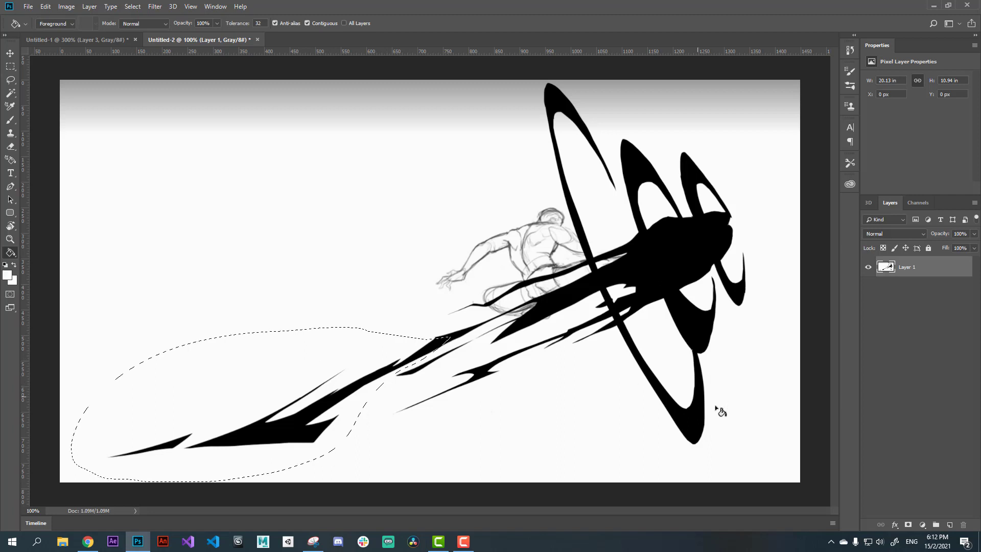
key(alt+BackSpace)
key(ctrl+d)
key(v)
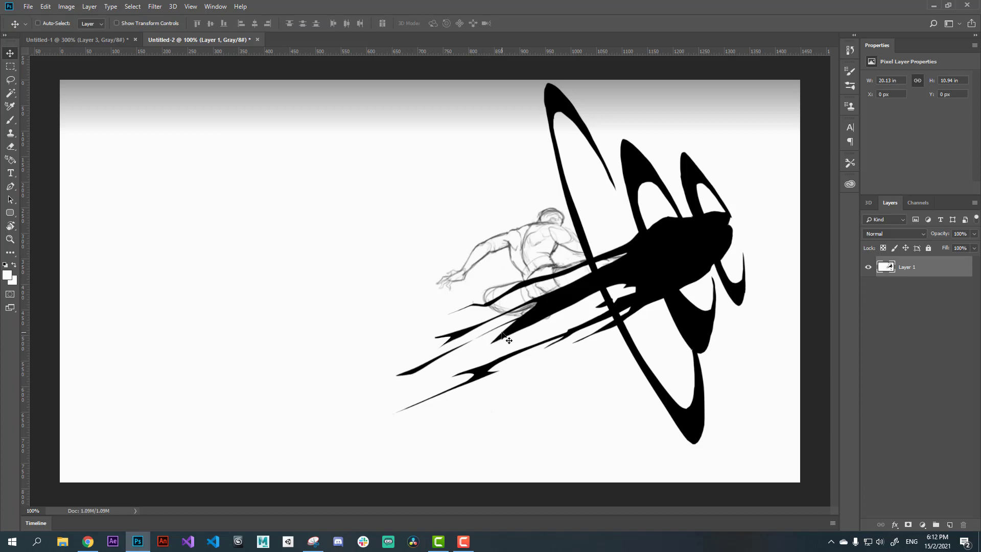
key(l)
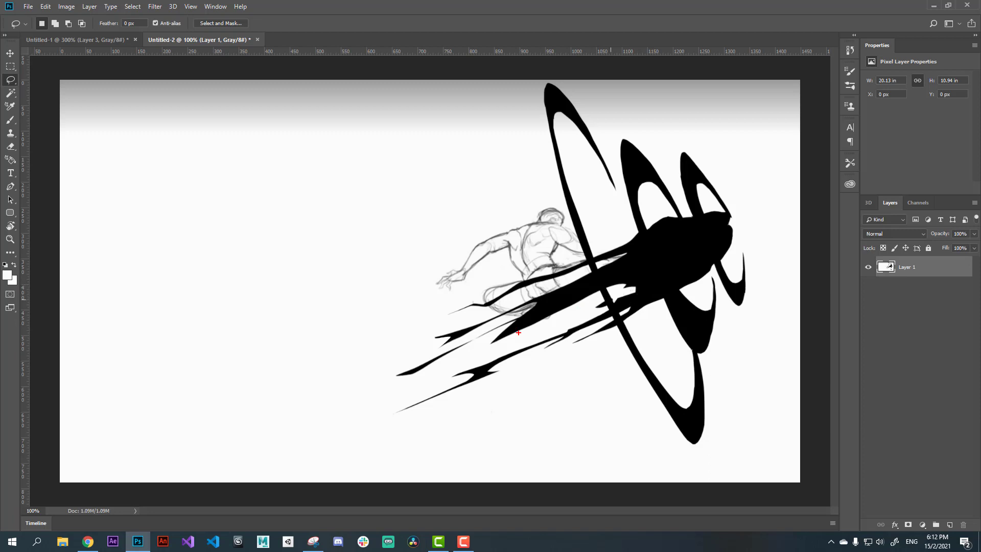
Step: Mark the central streak and black core with red on-screen annotations, then clear them
mouse_move(505, 338)
mouse_down()
mouse_move(627, 284)
mouse_move(516, 349)
mouse_move(585, 313)
mouse_up()
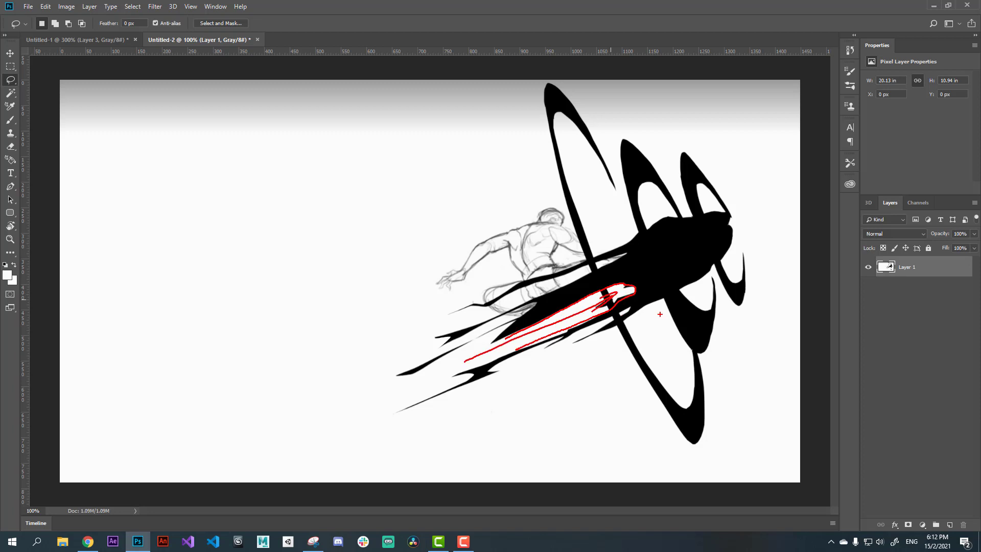
key(Escape)
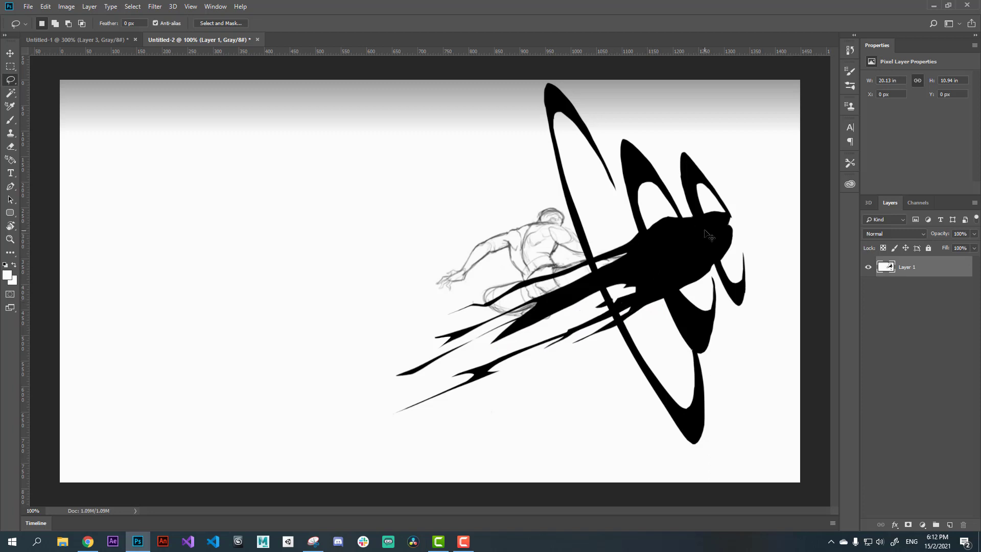
drag(701, 212, 684, 215)
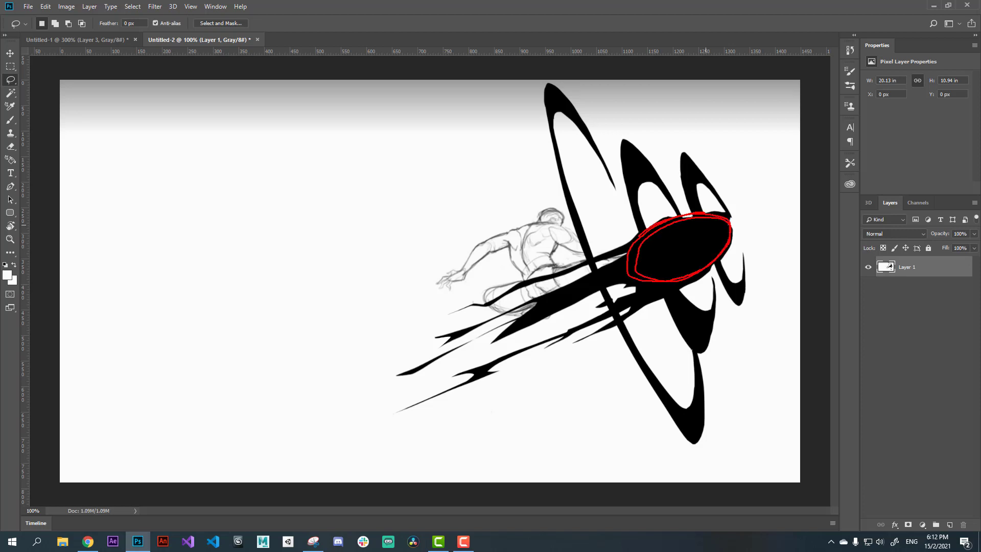
drag(633, 280, 726, 223)
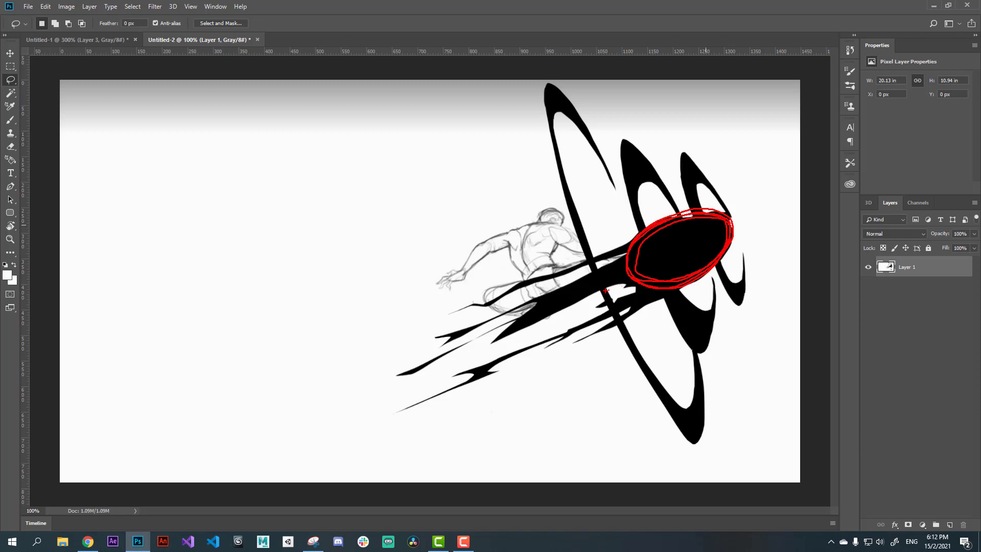
mouse_move(605, 290)
mouse_down()
mouse_move(632, 285)
mouse_move(577, 324)
mouse_move(557, 313)
mouse_up()
key(e)
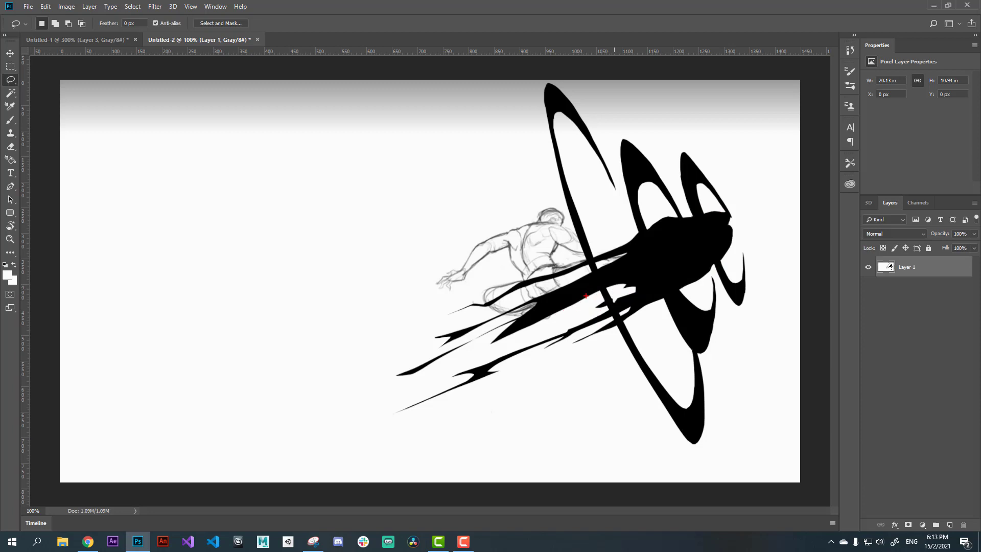
Step: Mark the central gap in red, clear it, then lasso the white gap between streaks
drag(571, 302, 601, 291)
key(Escape)
drag(549, 316, 619, 294)
drag(619, 294, 577, 301)
Step: Paint the selected gap black with the Brush and deselect
key(b)
key(x)
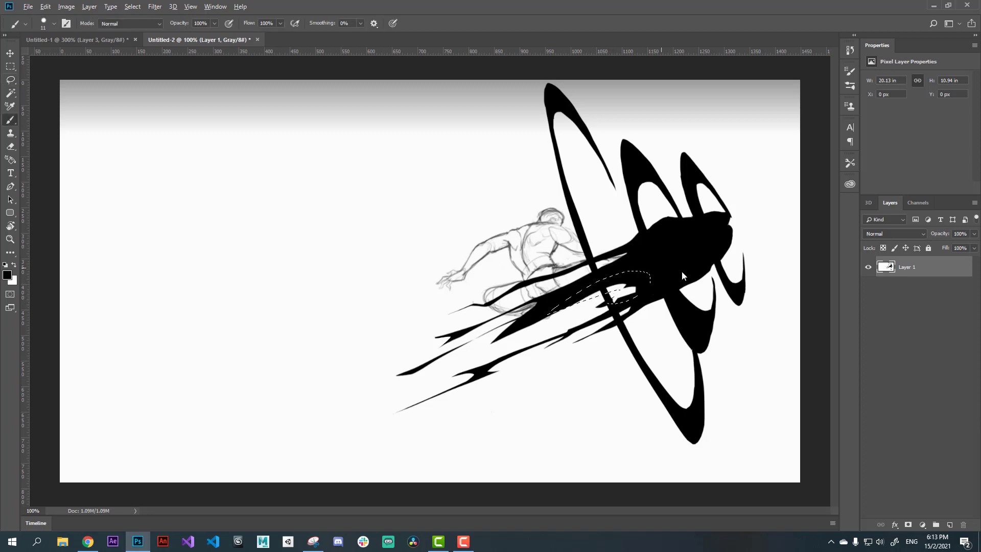
drag(680, 268, 600, 310)
key(ctrl+d)
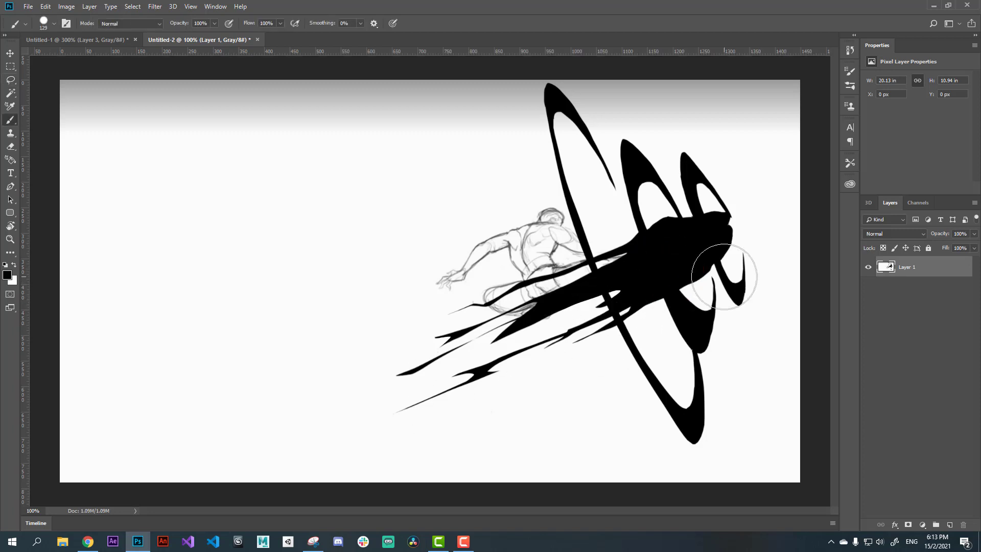
Step: Lasso more of the body left of the streaks for black painting
key(l)
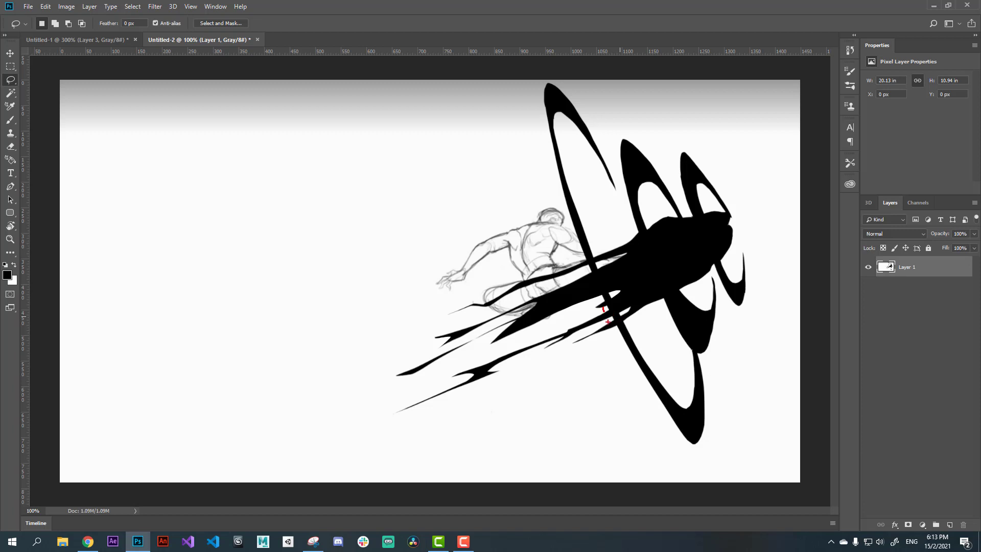
mouse_move(588, 317)
mouse_down()
mouse_move(603, 309)
mouse_move(599, 330)
mouse_up()
mouse_move(591, 318)
mouse_down()
mouse_move(578, 324)
mouse_move(613, 313)
mouse_up()
key(b)
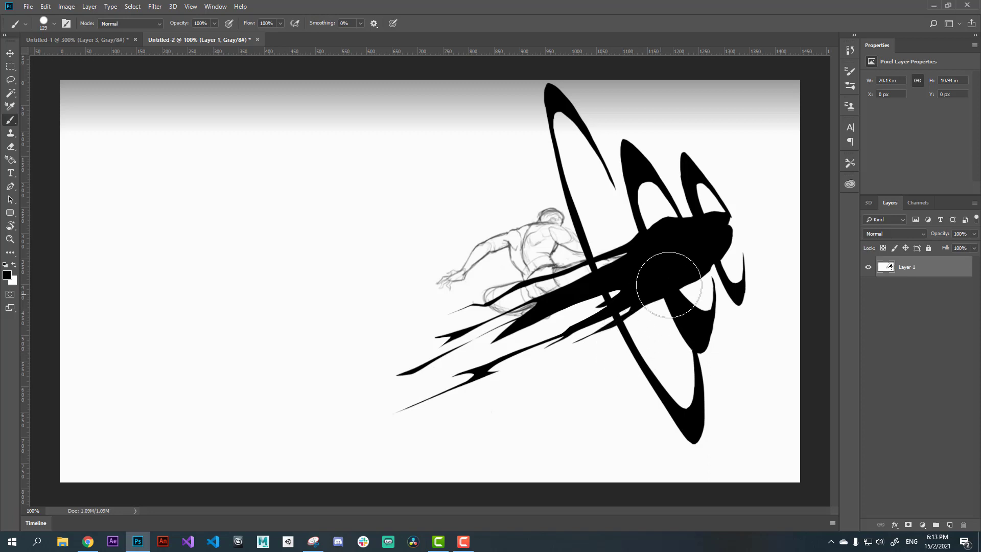
Step: Begin lassoing the upper-right loop, adding further areas to the selection
key(l)
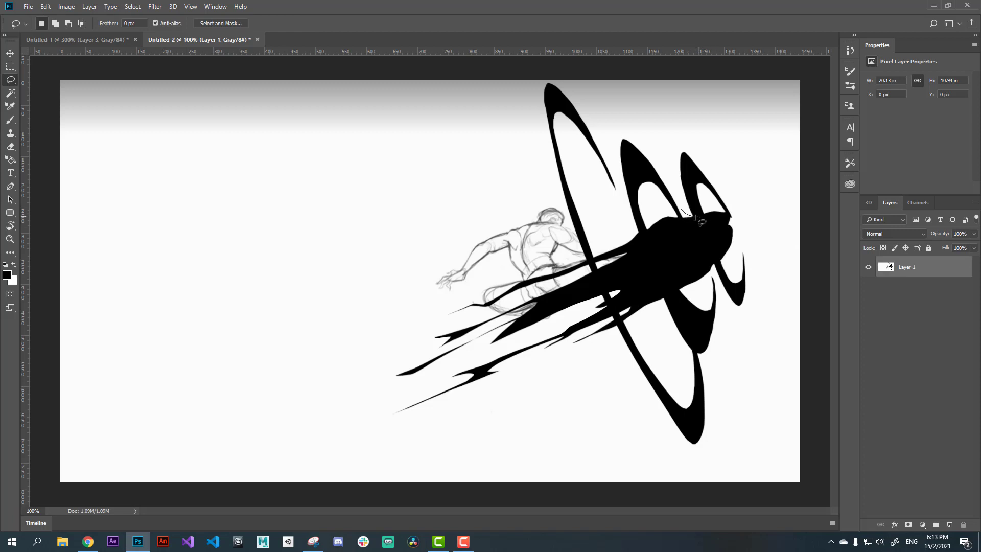
mouse_move(696, 216)
mouse_down()
mouse_move(710, 213)
mouse_move(682, 209)
mouse_up()
key(shift)
Step: Copy the selected loops to a new layer and shrink it to about 74%, nudged into place
drag(717, 260, 772, 275)
key(ctrl+j)
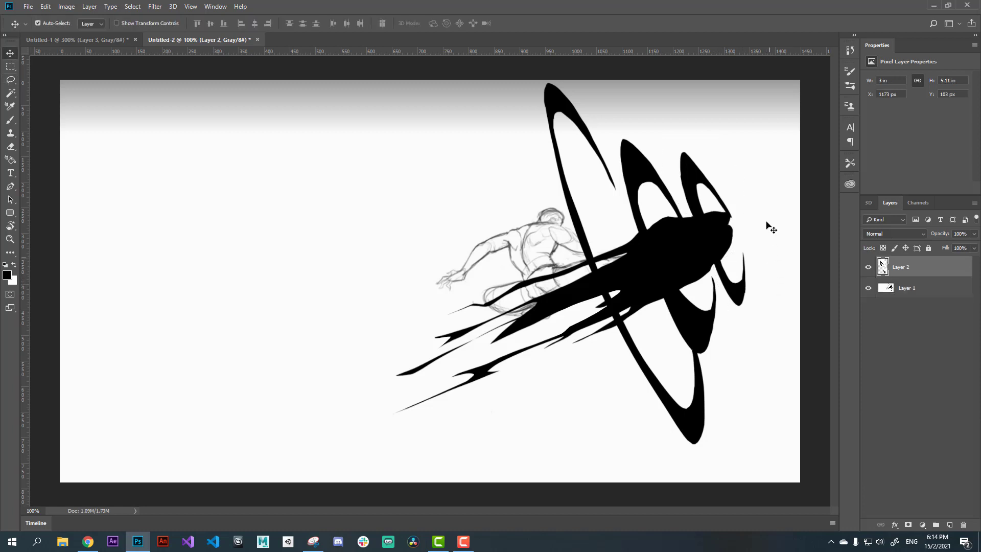
key(ctrl+t)
drag(764, 128, 755, 158)
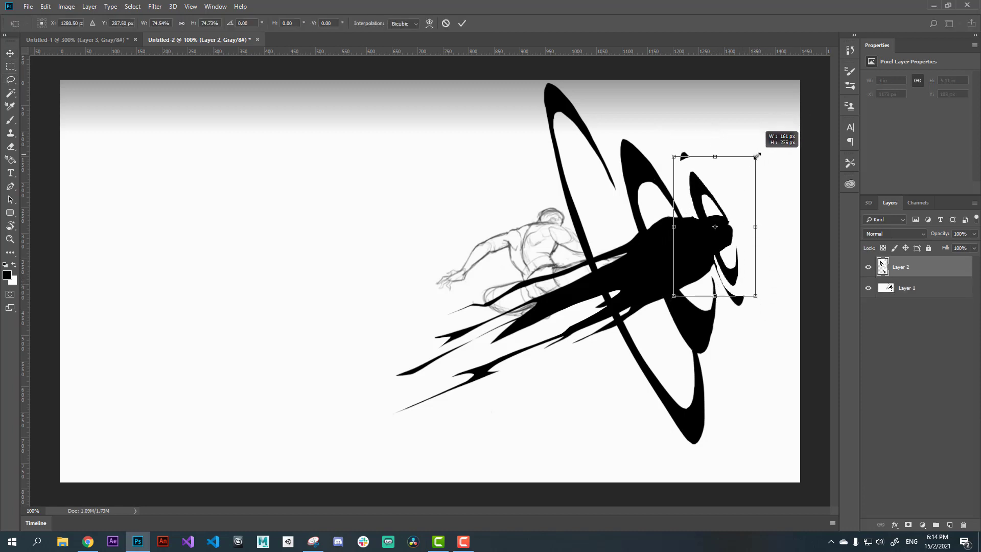
drag(736, 251, 731, 254)
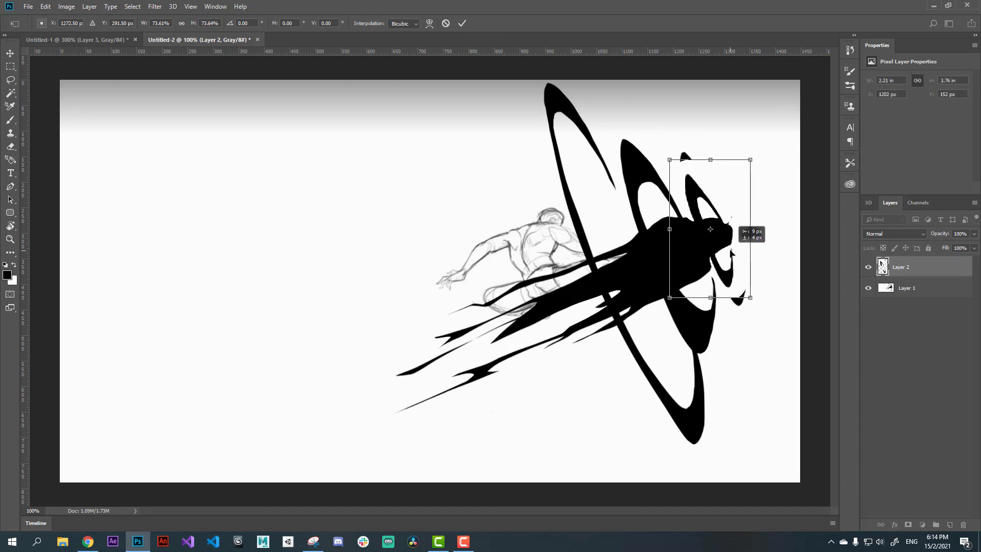
drag(731, 252, 731, 252)
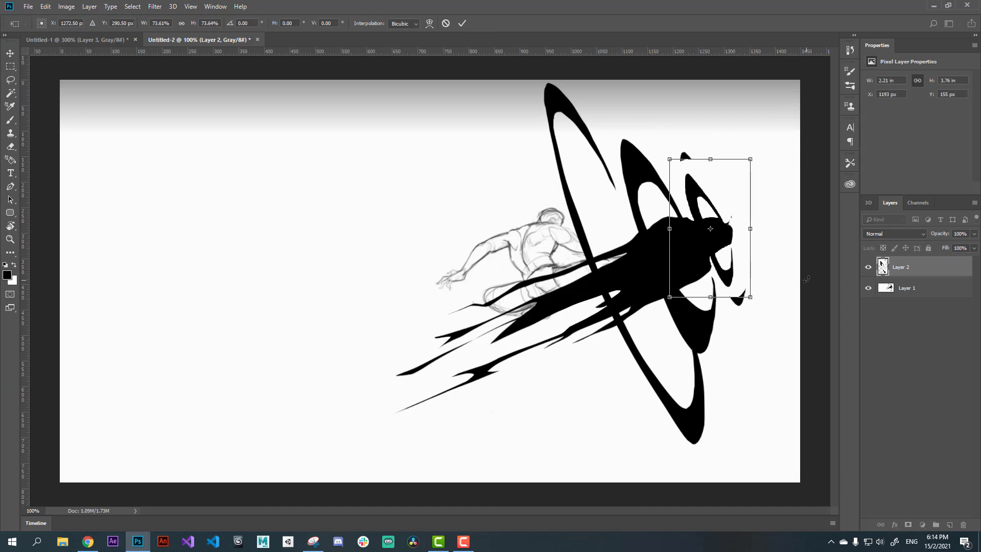
key(Return)
Step: Set the ring layer to Multiply, hide it and select the base drawing layer
click(889, 234)
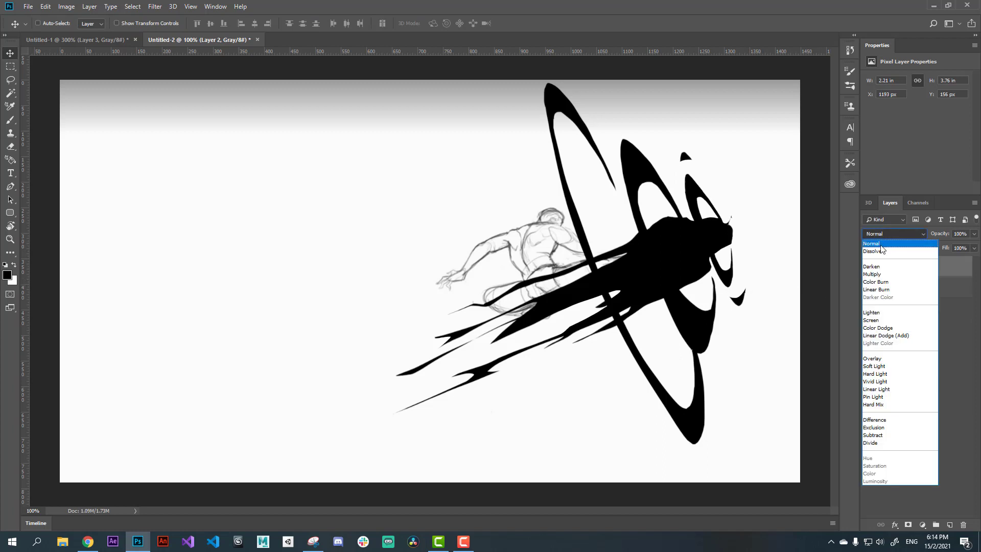
click(874, 277)
click(868, 267)
click(907, 287)
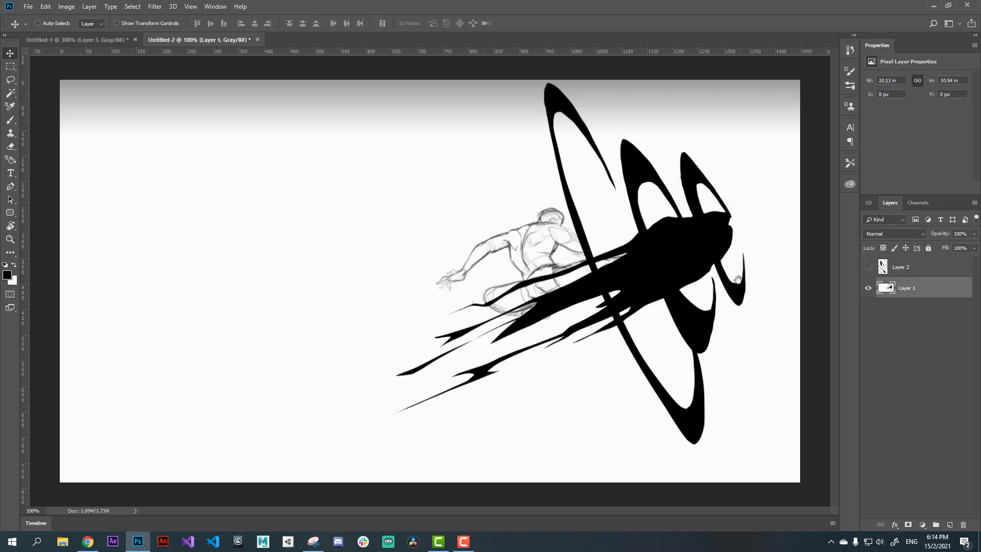
key(alt+l)
Step: Lasso the ring-tip areas above and beside the splash head
key(Escape)
key(l)
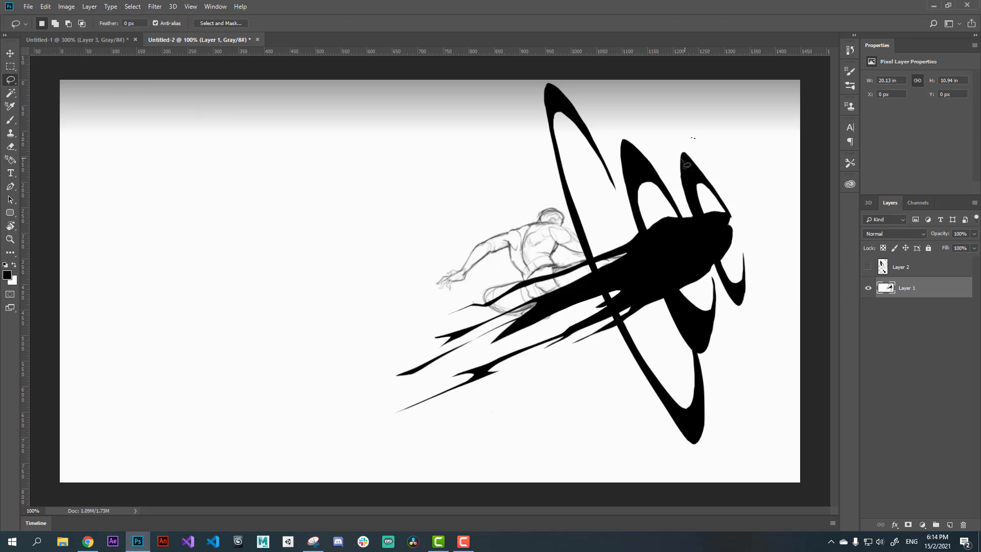
mouse_move(700, 136)
mouse_down()
mouse_move(665, 156)
mouse_move(690, 218)
mouse_move(754, 202)
mouse_up()
mouse_move(748, 235)
mouse_down()
mouse_move(723, 261)
mouse_move(769, 281)
mouse_up()
Step: Try filling the selected area black with the Brush, then undo it
click(11, 120)
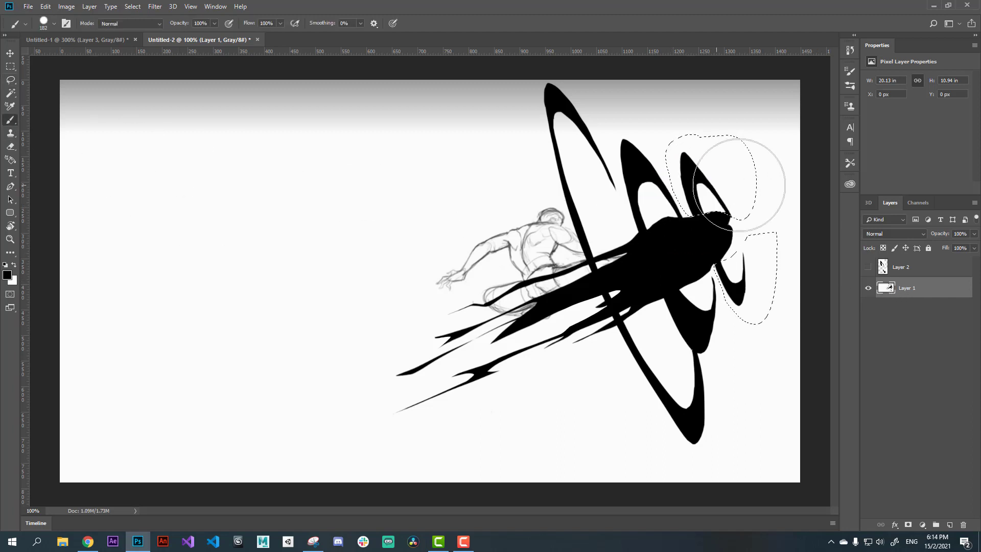
drag(751, 169, 728, 186)
key(v)
key(ctrl+z)
key(ctrl+shift+z)
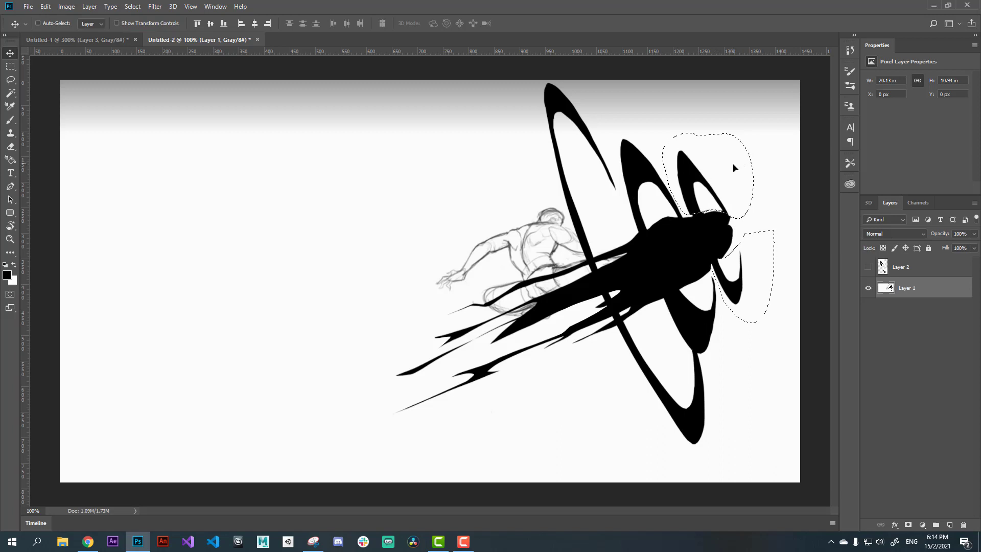
key(ctrl+z)
Step: Paint the selected ring tips out in white and deselect
key(b)
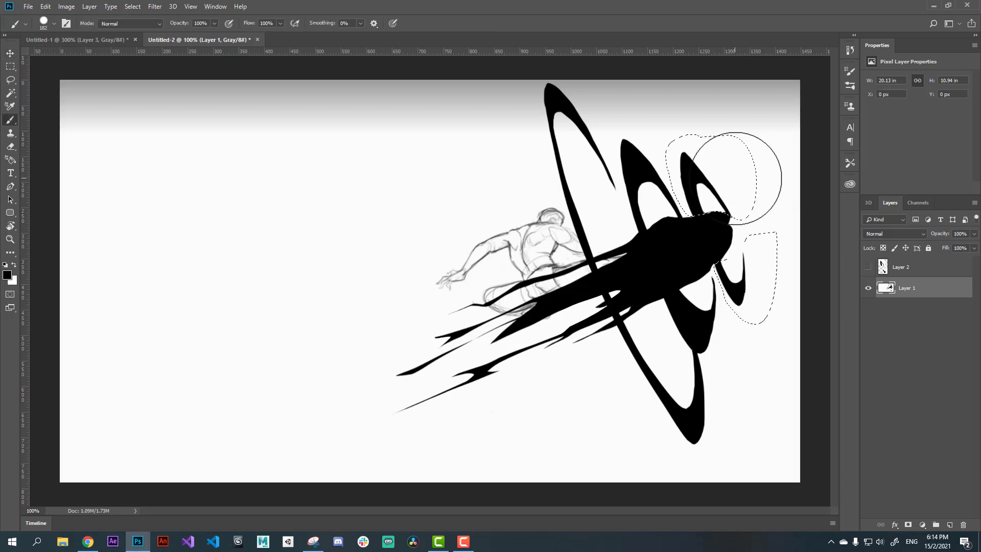
key(x)
drag(710, 169, 744, 268)
key(ctrl+d)
Step: Show Layer 2 again and merge it down into the base drawing
key(v)
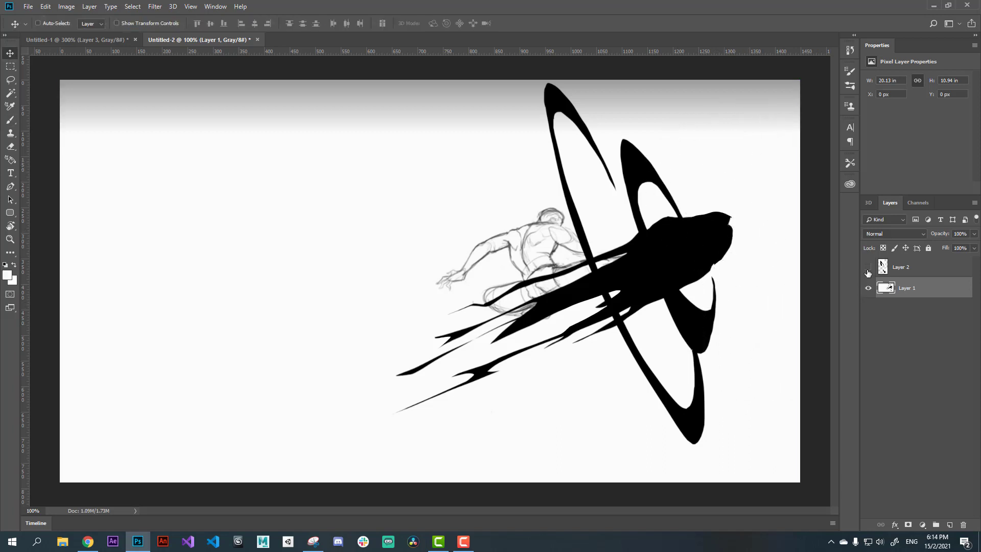
click(867, 267)
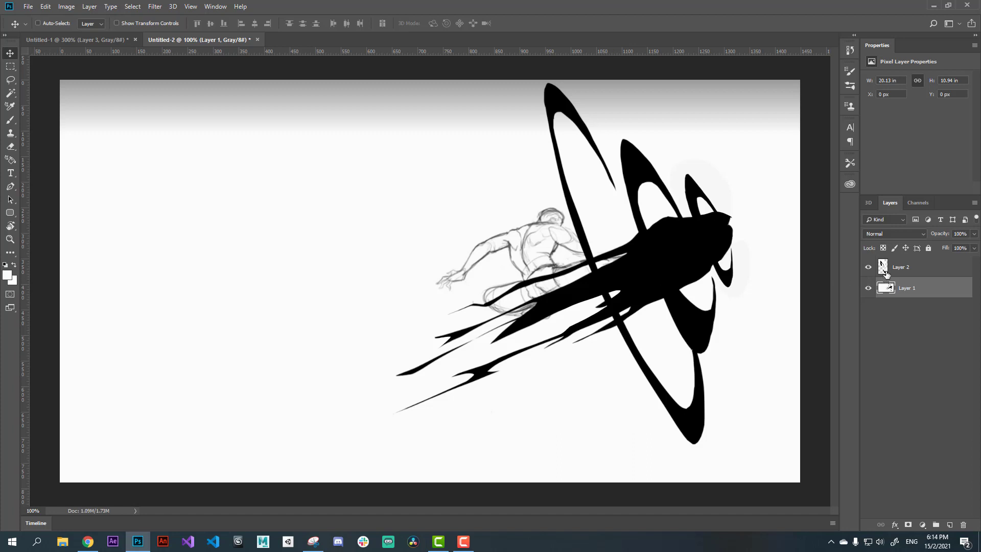
click(884, 273)
key(ctrl+e)
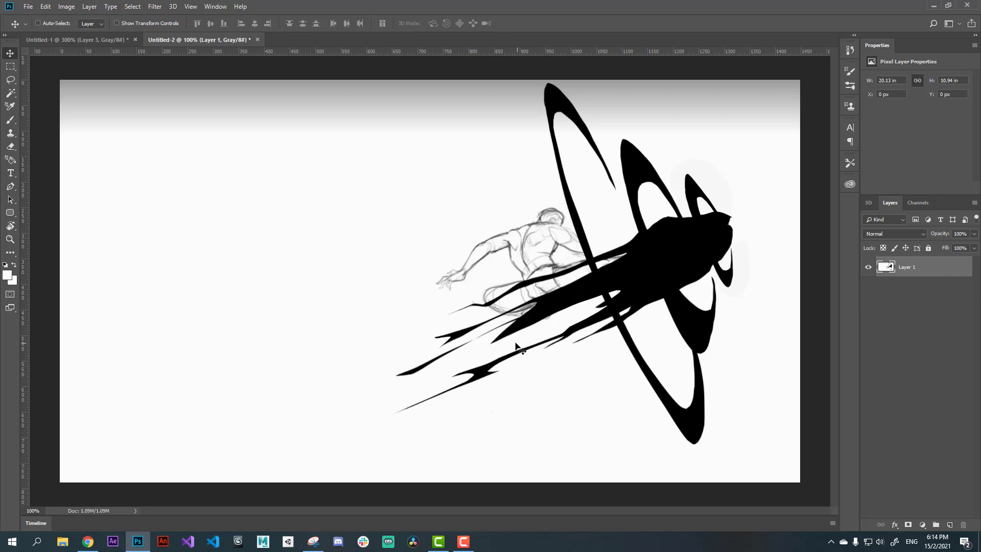
key(ctrl)
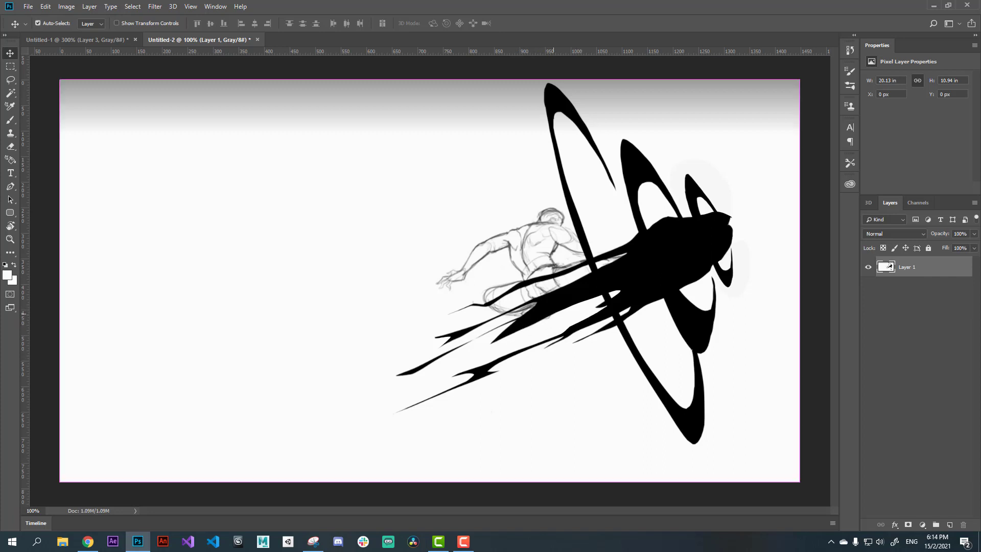
drag(631, 252, 540, 296)
drag(632, 282, 491, 337)
mouse_move(633, 259)
mouse_down()
mouse_move(679, 223)
mouse_move(642, 282)
mouse_up()
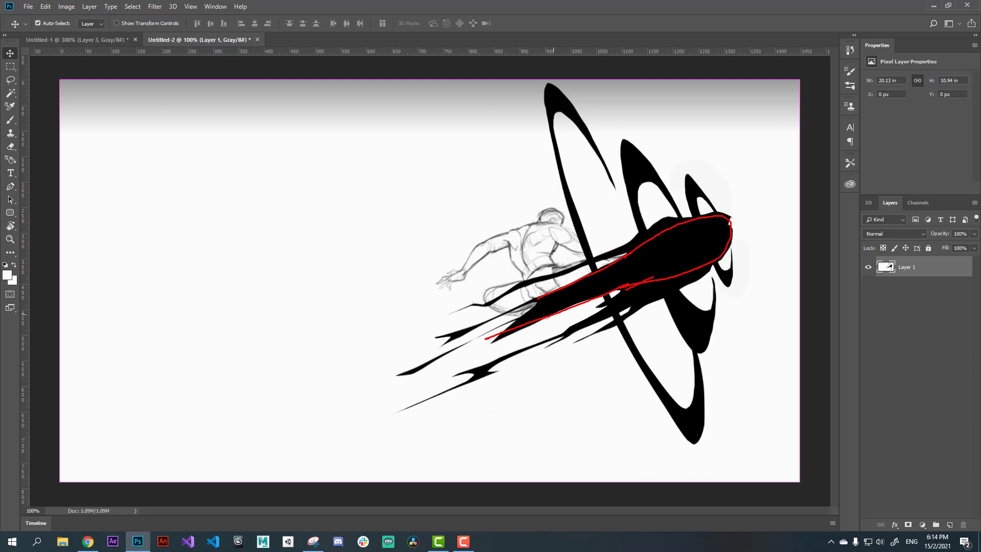
drag(603, 318, 556, 336)
drag(706, 264, 671, 266)
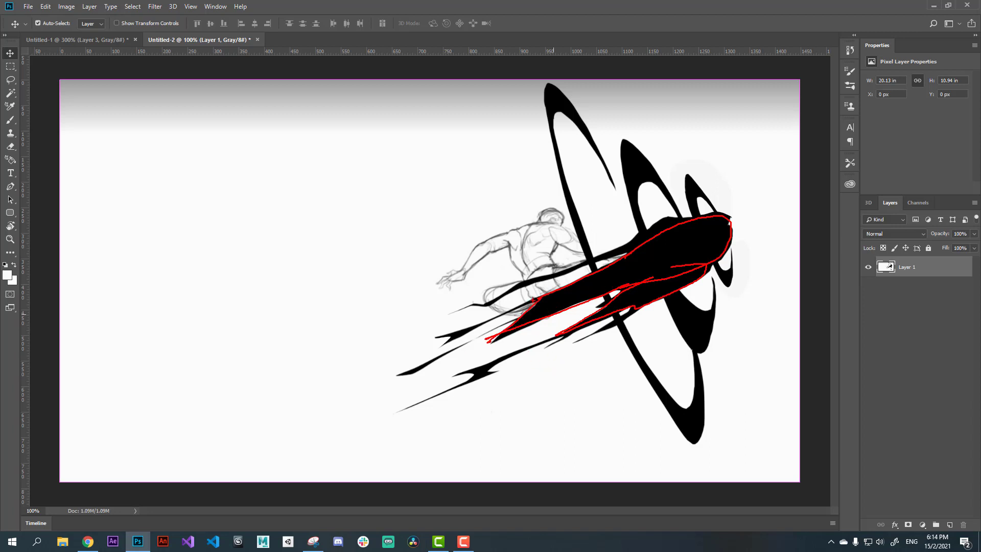
mouse_move(477, 333)
mouse_down()
mouse_move(384, 383)
mouse_move(536, 325)
mouse_up()
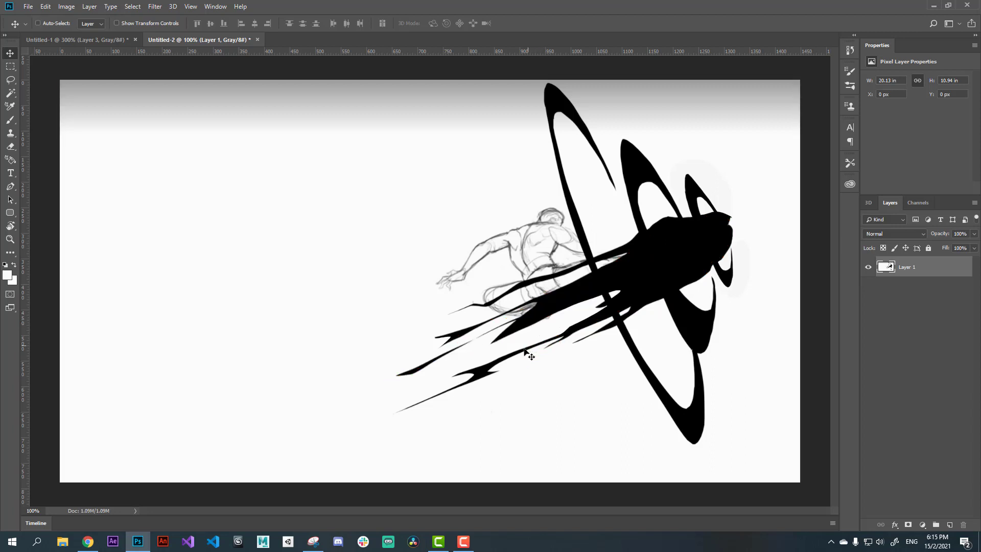
key(ctrl)
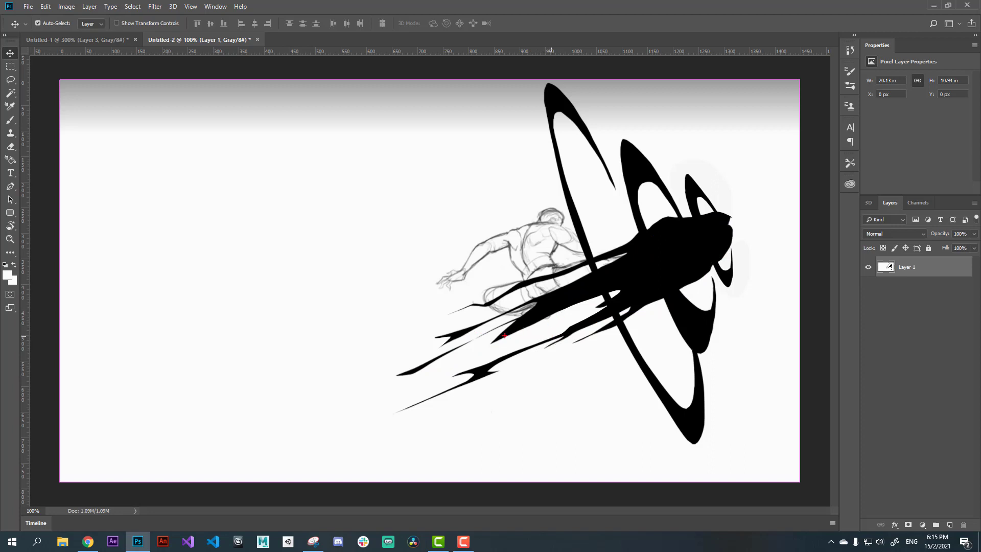
drag(486, 348, 669, 263)
drag(493, 343, 548, 297)
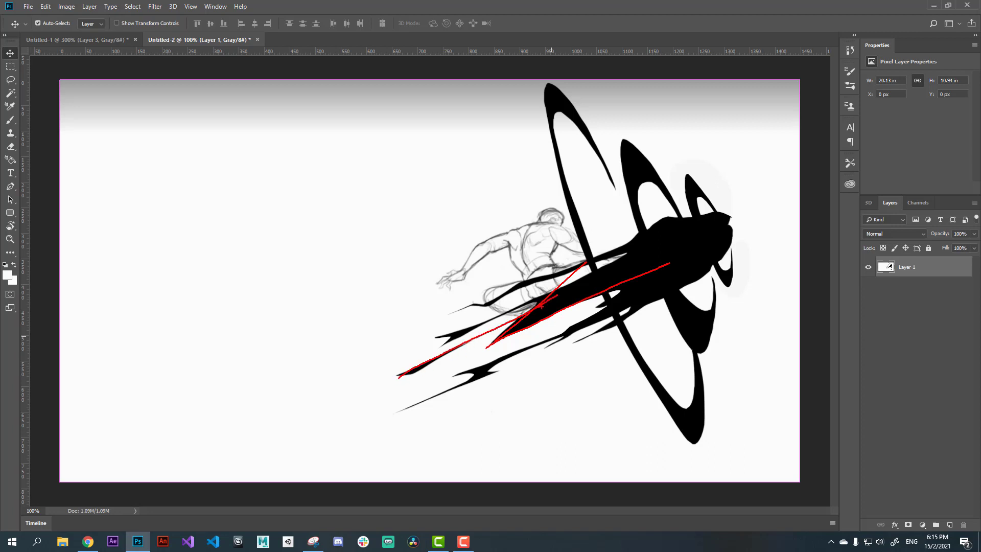
key(Escape)
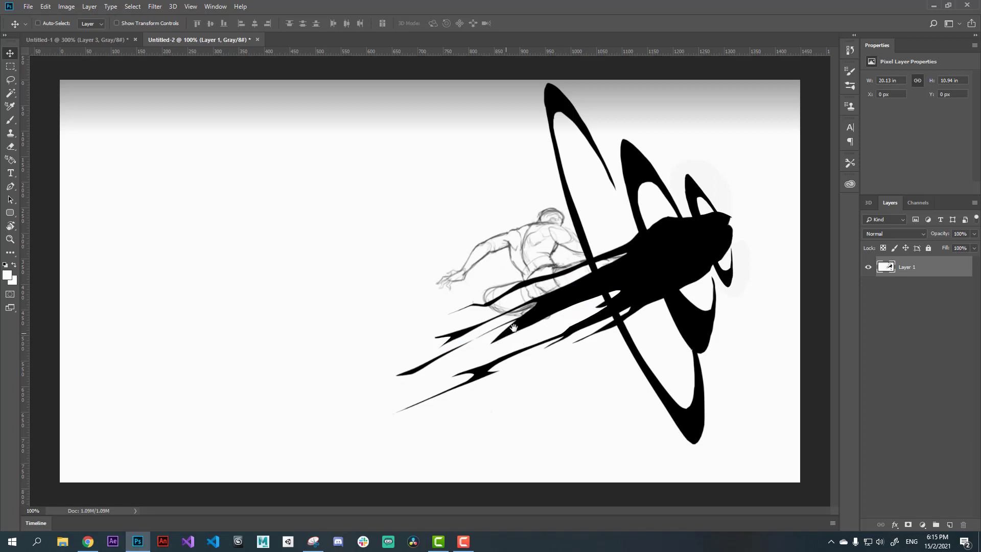
key(ctrl)
drag(416, 372, 455, 370)
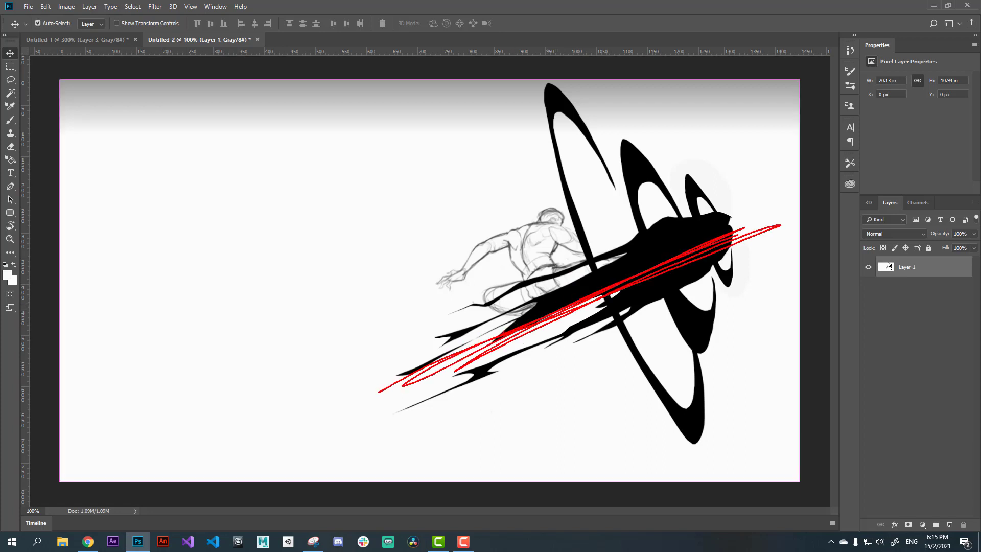
mouse_move(556, 276)
mouse_down()
mouse_move(493, 345)
mouse_move(540, 341)
mouse_up()
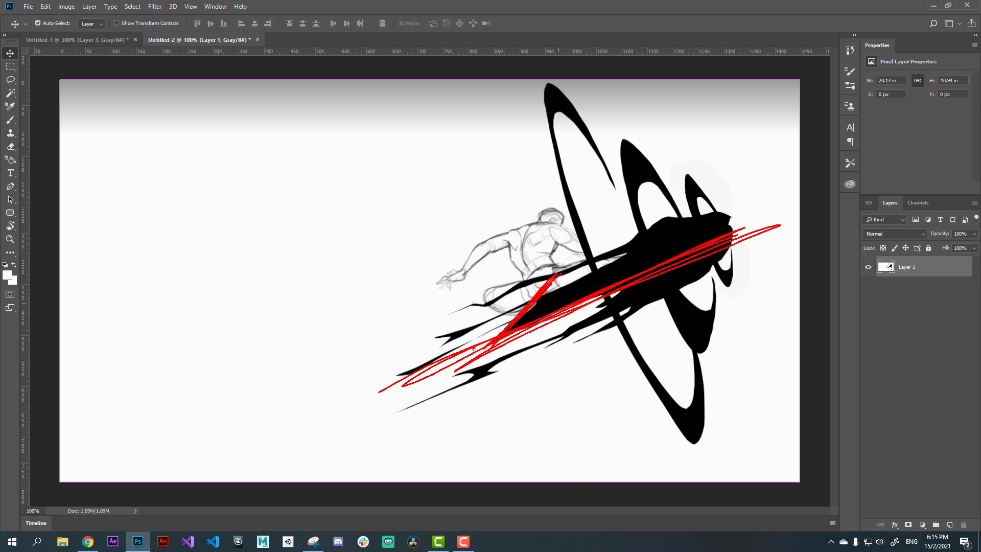
key(Escape)
Step: Lasso a longer tapered streak toward the lower left, brush it black and deselect
key(l)
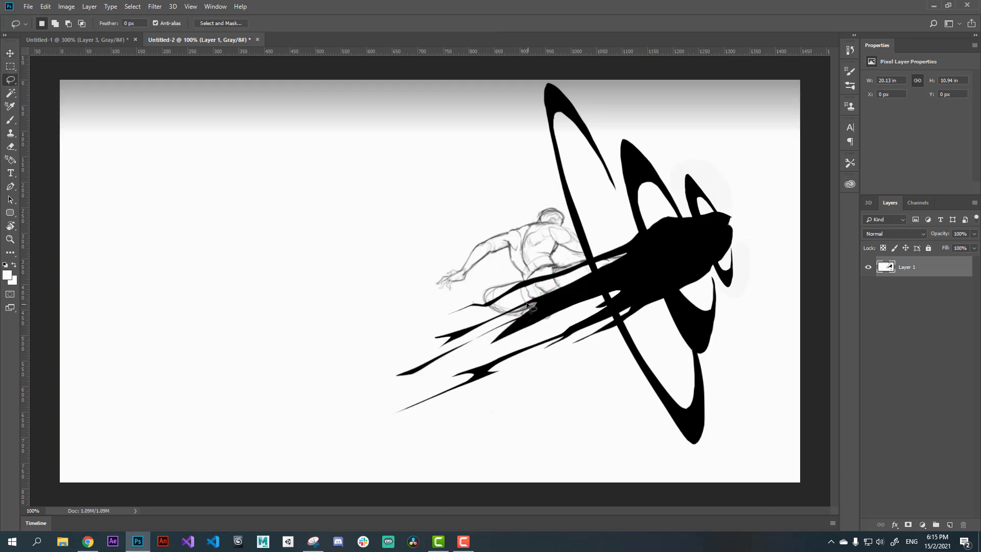
mouse_move(537, 300)
mouse_down()
mouse_move(344, 405)
mouse_move(598, 299)
mouse_move(593, 285)
mouse_move(480, 358)
mouse_move(358, 396)
mouse_up()
key(b)
key(x)
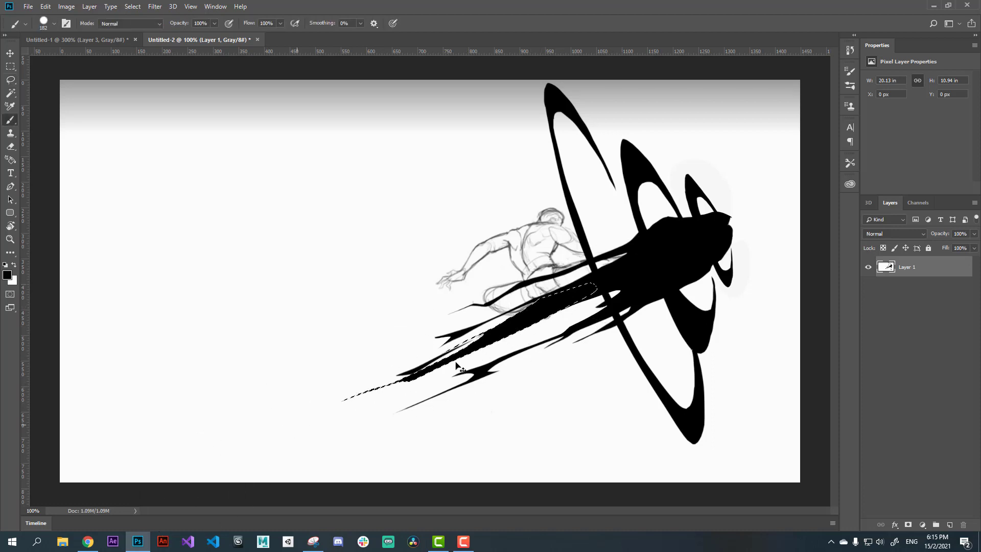
key(ctrl+d)
key(v)
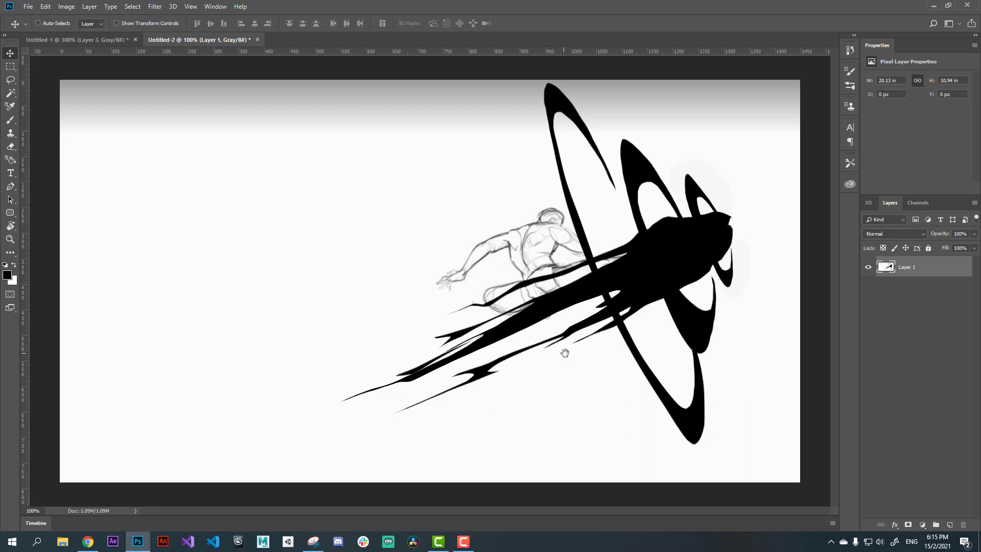
Step: Zoom out to 66.7% to view the whole drawing
key(ctrl)
alt+click(586, 379)
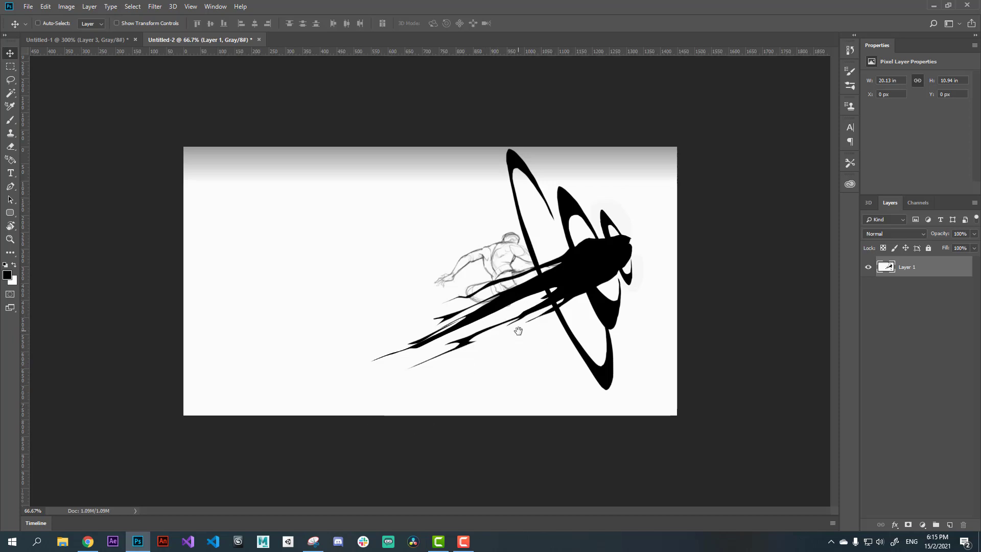
key(ctrl)
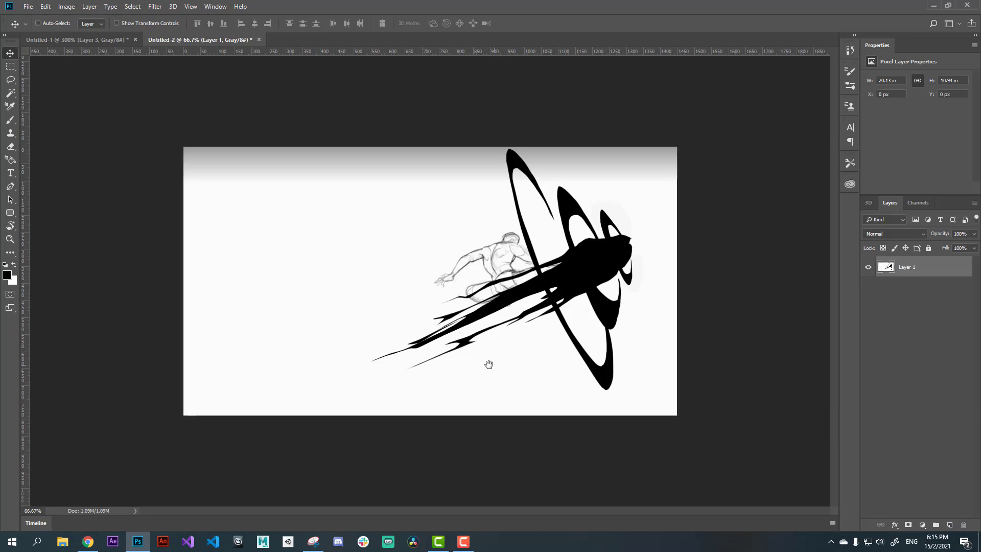
Step: Bring up the swirling splash drawing in the Facebook tab in Chrome
click(87, 541)
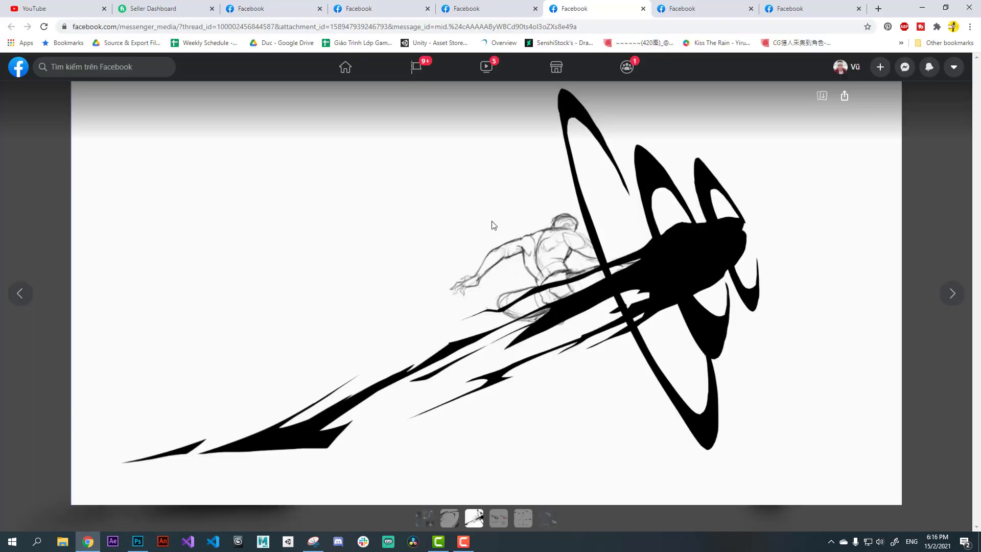
click(504, 11)
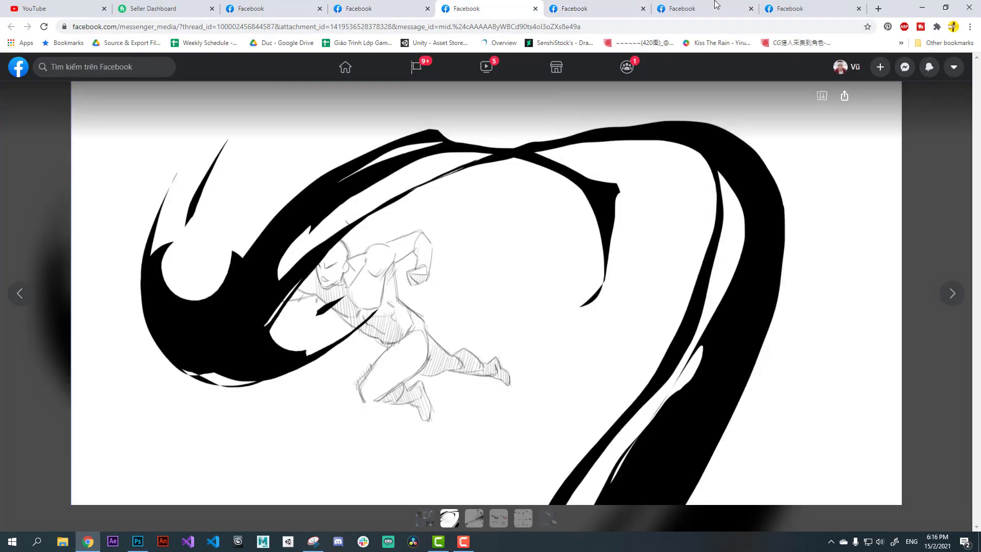
click(714, 5)
click(485, 4)
Step: Capture the whole swirl drawing as a new Snipping Tool screenshot
click(313, 542)
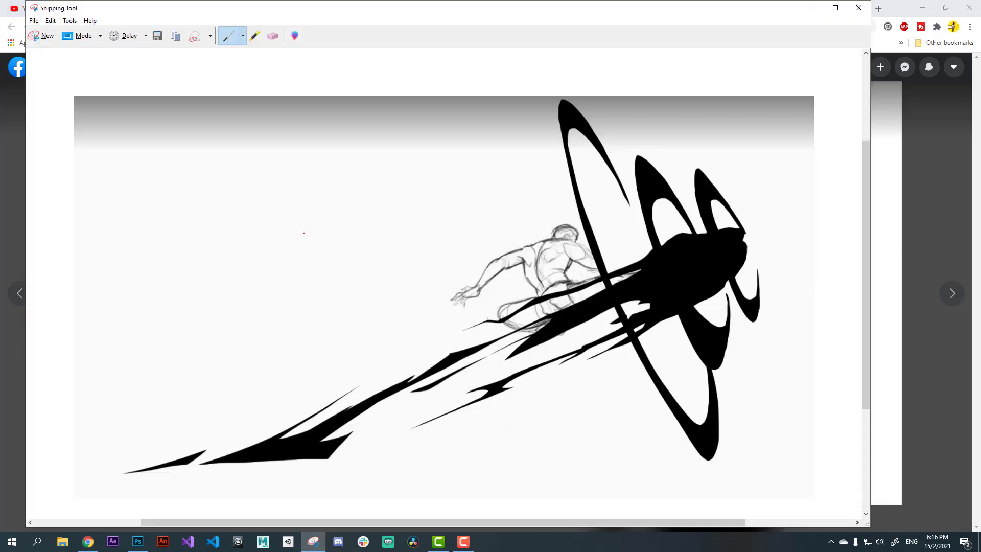
click(42, 35)
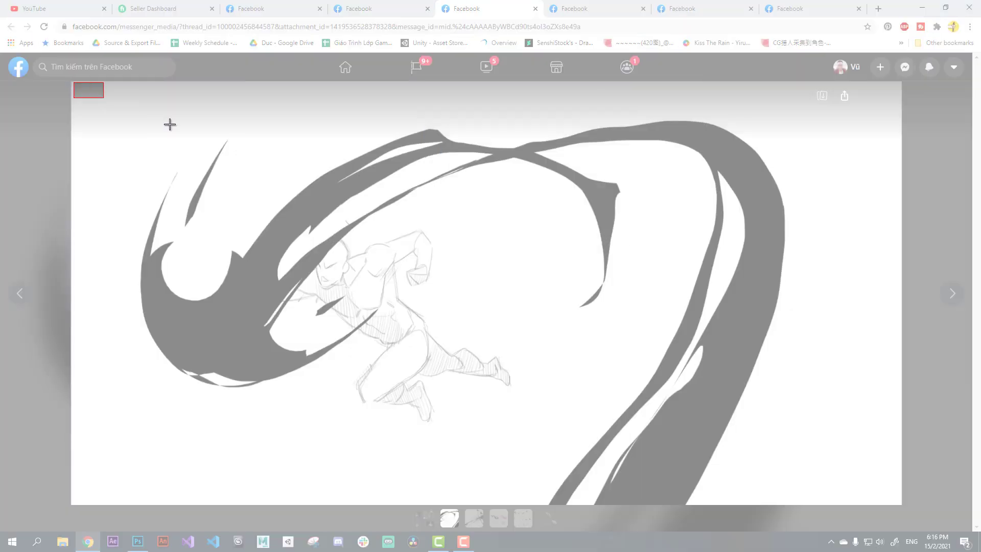
drag(170, 124, 837, 504)
click(137, 541)
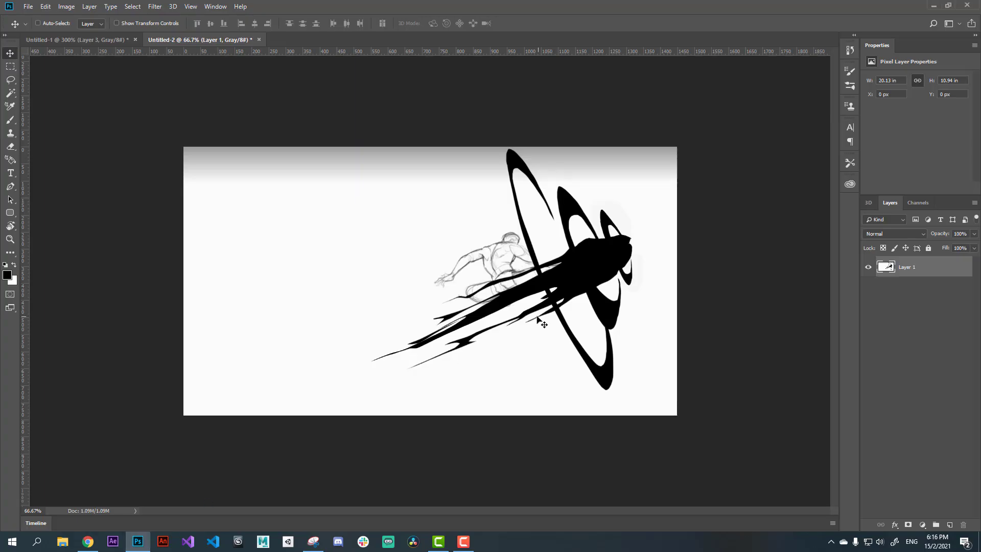
key(ctrl+v)
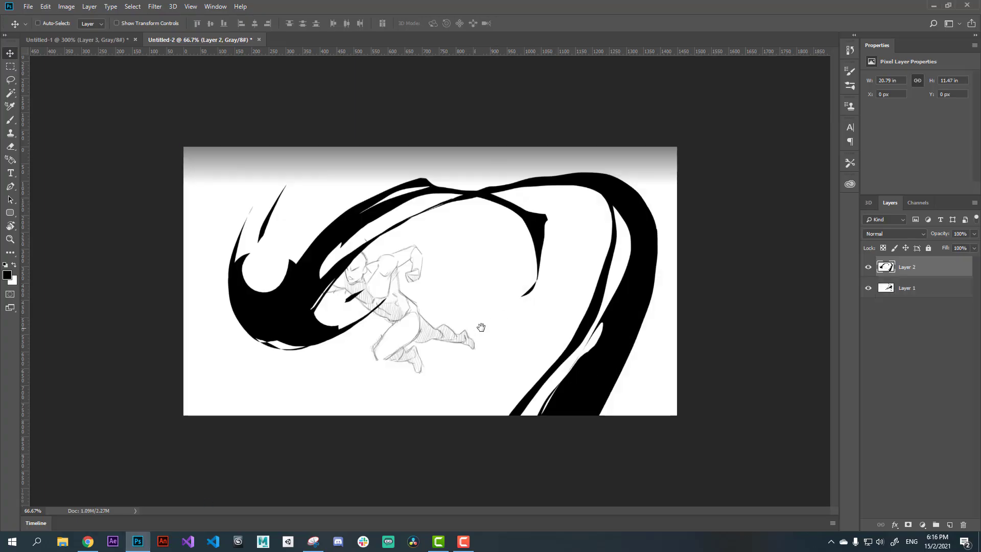
drag(464, 340, 463, 333)
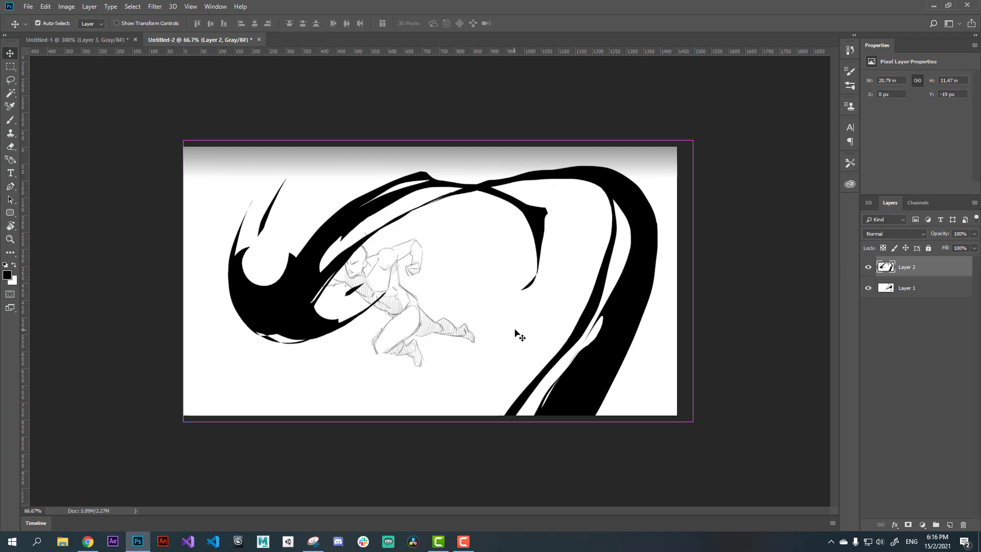
drag(419, 310, 462, 325)
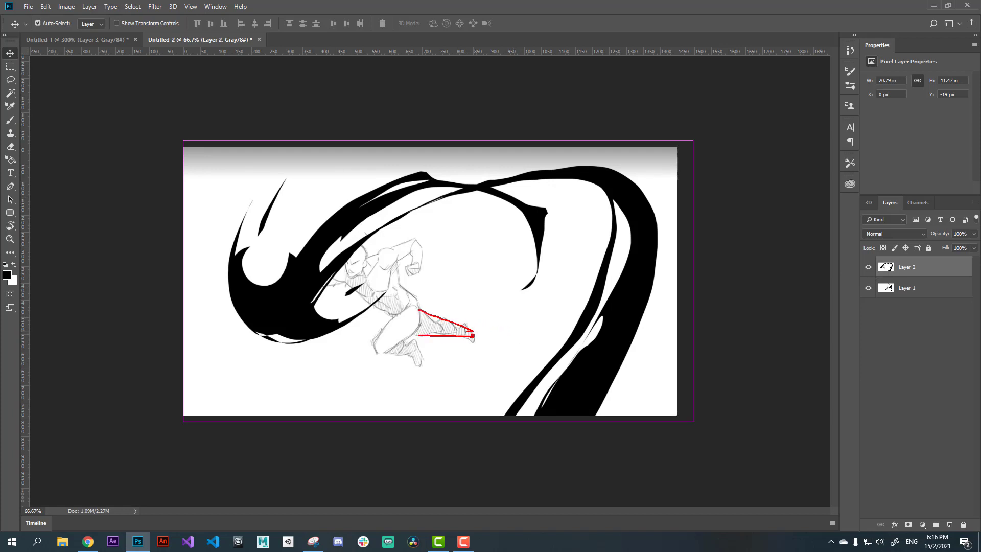
drag(302, 282, 476, 328)
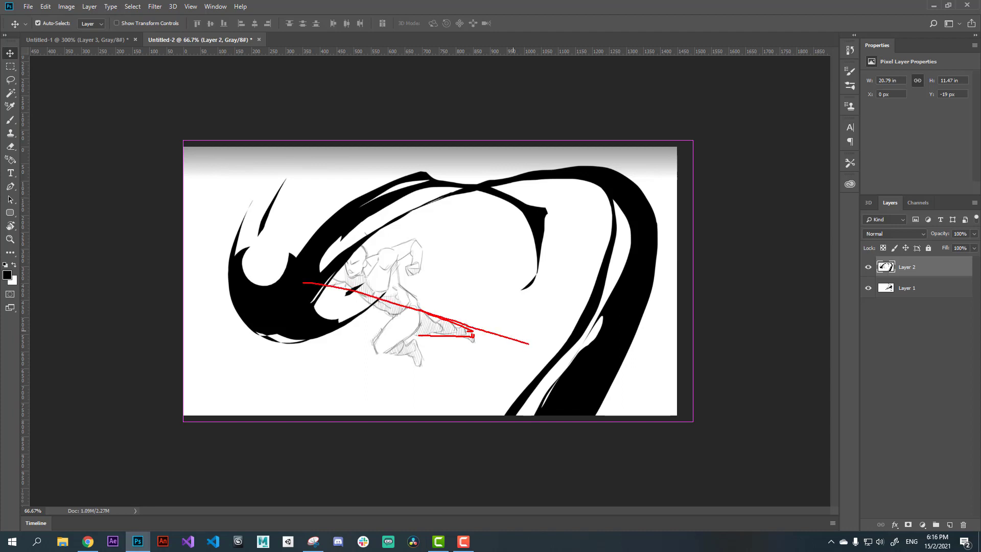
drag(529, 344, 534, 345)
mouse_move(529, 345)
mouse_down()
mouse_move(306, 280)
mouse_move(321, 274)
mouse_up()
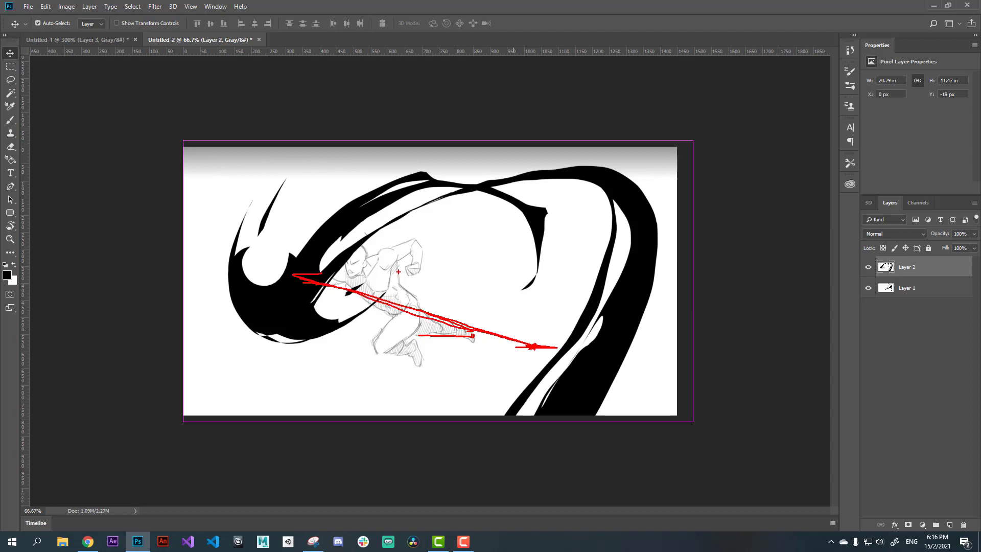
mouse_move(514, 440)
mouse_down()
mouse_move(641, 248)
mouse_move(378, 202)
mouse_move(289, 275)
mouse_up()
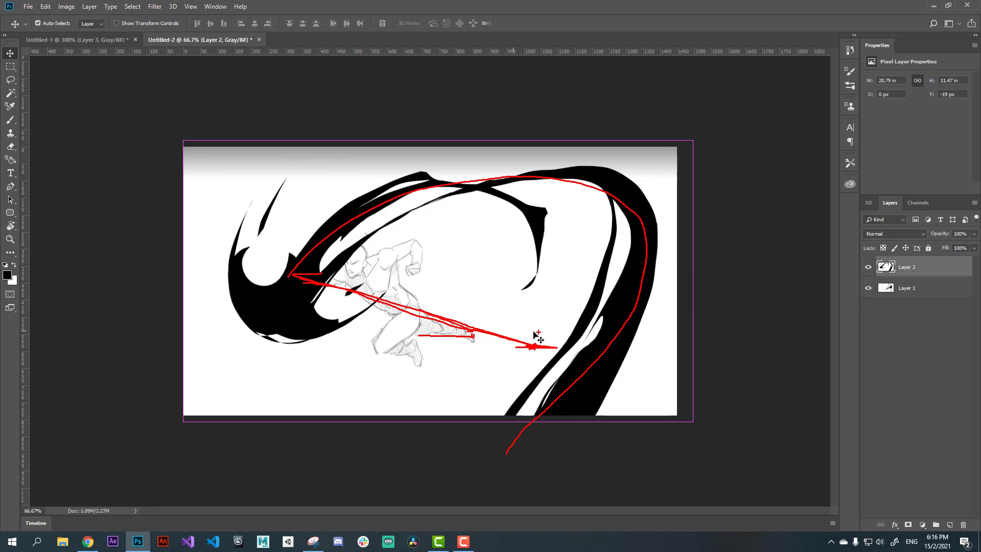
key(Escape)
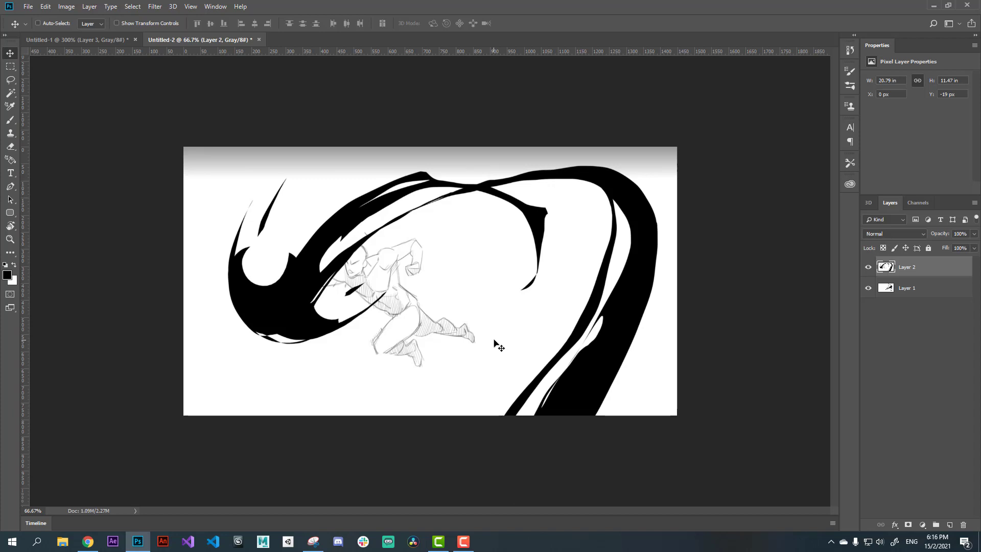
key(ctrl+r)
key(ctrl)
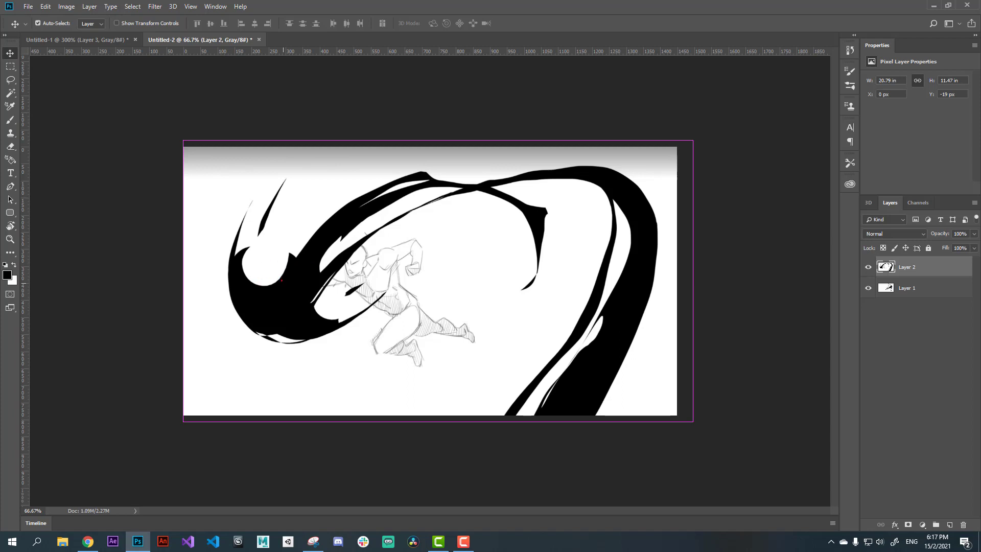
Step: Lasso the white gap near the swirl's left end and brush it solid black
mouse_move(283, 280)
mouse_down()
mouse_move(265, 255)
mouse_move(245, 263)
mouse_move(265, 294)
mouse_move(285, 275)
mouse_up()
key(Escape)
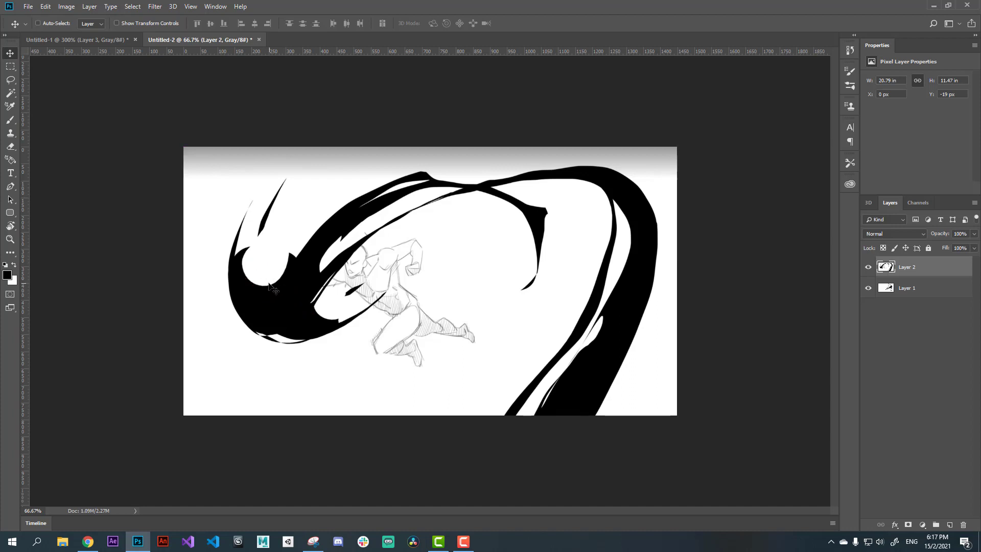
key(l)
drag(264, 285, 305, 289)
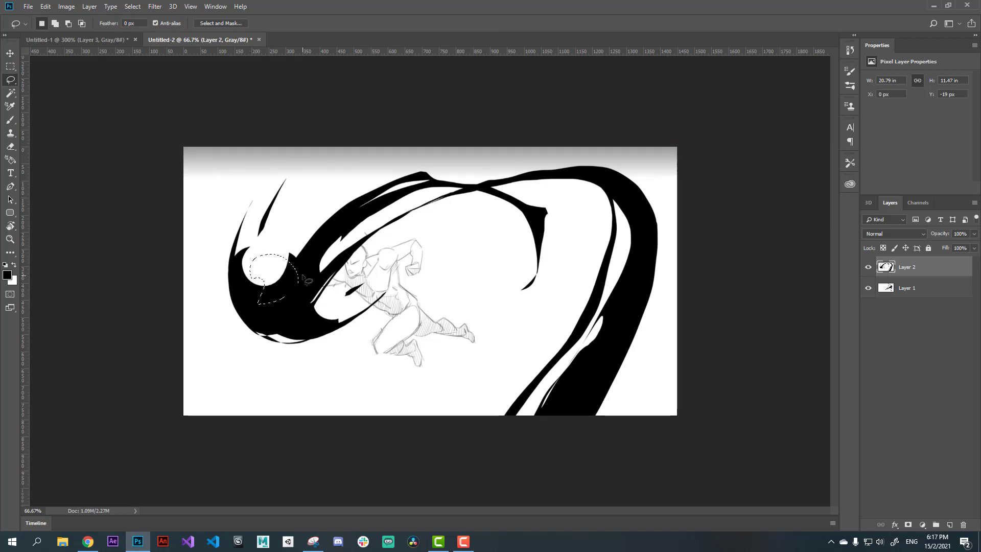
key(b)
drag(286, 273, 263, 307)
key(ctrl+d)
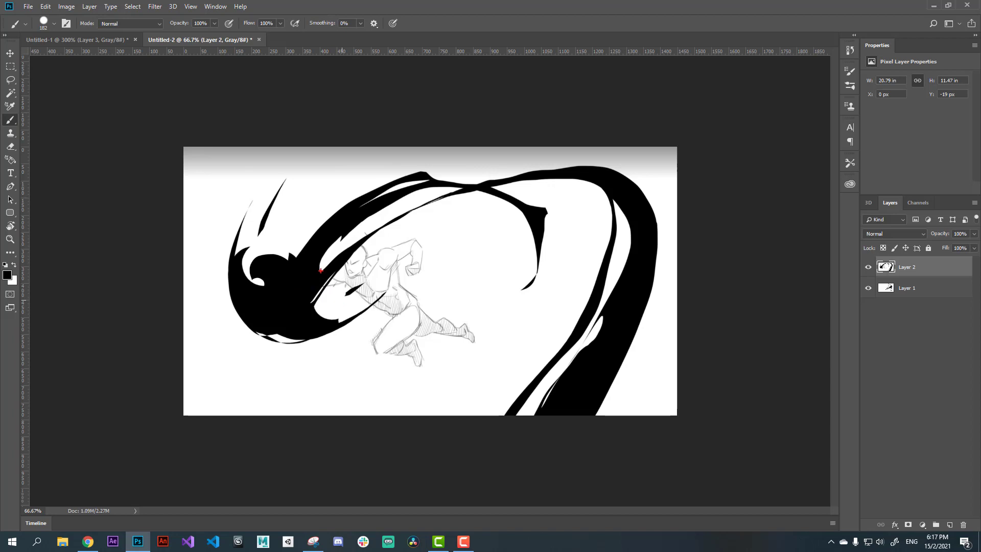
drag(319, 273, 302, 279)
key(ctrl+z)
mouse_move(487, 213)
mouse_down()
mouse_move(498, 230)
mouse_move(476, 217)
mouse_move(496, 215)
mouse_move(483, 215)
mouse_move(498, 225)
mouse_move(481, 231)
mouse_move(488, 228)
mouse_up()
mouse_move(388, 307)
mouse_down()
mouse_move(437, 259)
mouse_move(511, 294)
mouse_move(516, 327)
mouse_move(416, 264)
mouse_move(504, 292)
mouse_move(505, 329)
mouse_move(426, 268)
mouse_move(515, 313)
mouse_move(521, 329)
mouse_up()
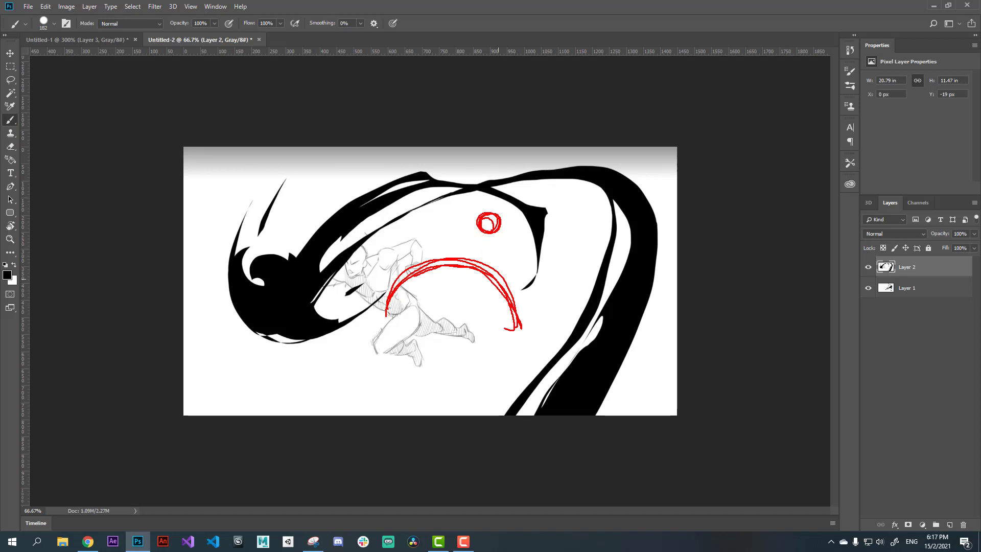
drag(485, 204, 504, 183)
mouse_move(501, 228)
mouse_down()
mouse_move(517, 186)
mouse_move(494, 210)
mouse_move(516, 187)
mouse_up()
mouse_move(456, 192)
mouse_down()
mouse_move(473, 229)
mouse_move(525, 234)
mouse_move(503, 235)
mouse_up()
drag(455, 195, 475, 219)
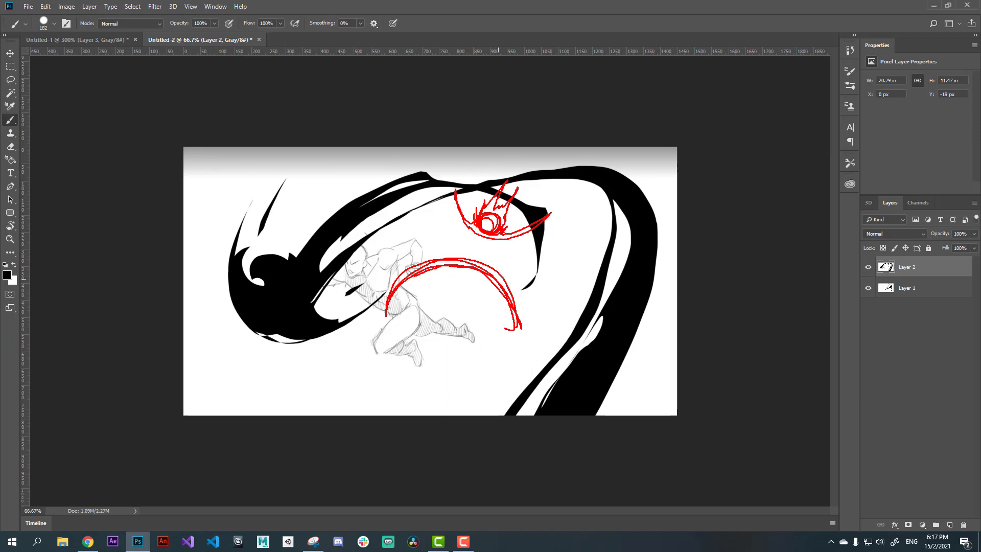
mouse_move(448, 181)
mouse_down()
mouse_move(459, 213)
mouse_move(503, 240)
mouse_move(546, 220)
mouse_up()
key(e)
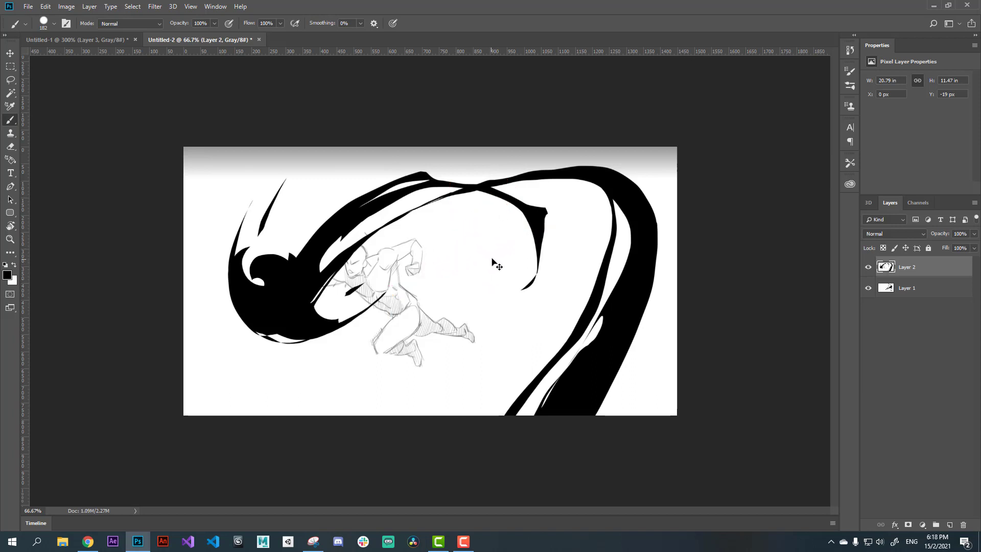
mouse_move(507, 232)
mouse_down()
mouse_move(464, 239)
mouse_move(478, 256)
mouse_move(484, 249)
mouse_move(480, 259)
mouse_move(548, 223)
mouse_move(561, 239)
mouse_move(529, 225)
mouse_up()
mouse_move(471, 241)
mouse_down()
mouse_move(504, 230)
mouse_move(466, 256)
mouse_move(479, 254)
mouse_up()
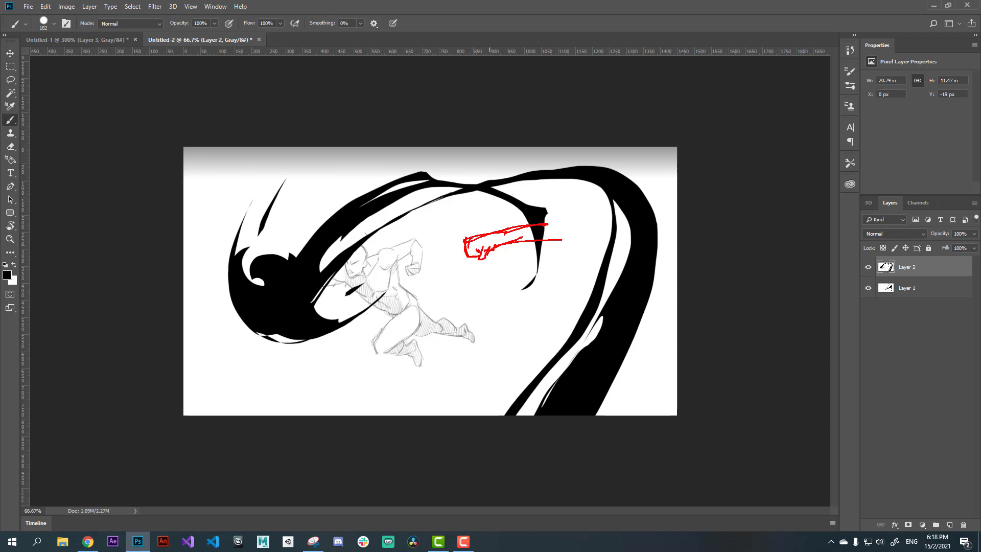
mouse_move(464, 235)
mouse_down()
mouse_move(466, 262)
mouse_move(516, 201)
mouse_up()
drag(468, 259, 541, 277)
mouse_move(518, 195)
mouse_down()
mouse_move(483, 237)
mouse_move(539, 283)
mouse_up()
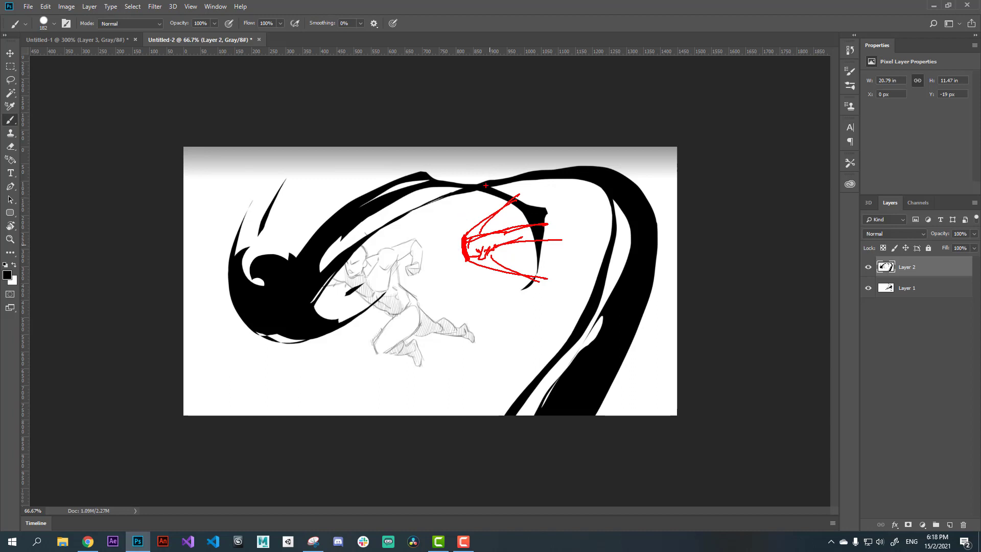
drag(507, 164, 565, 326)
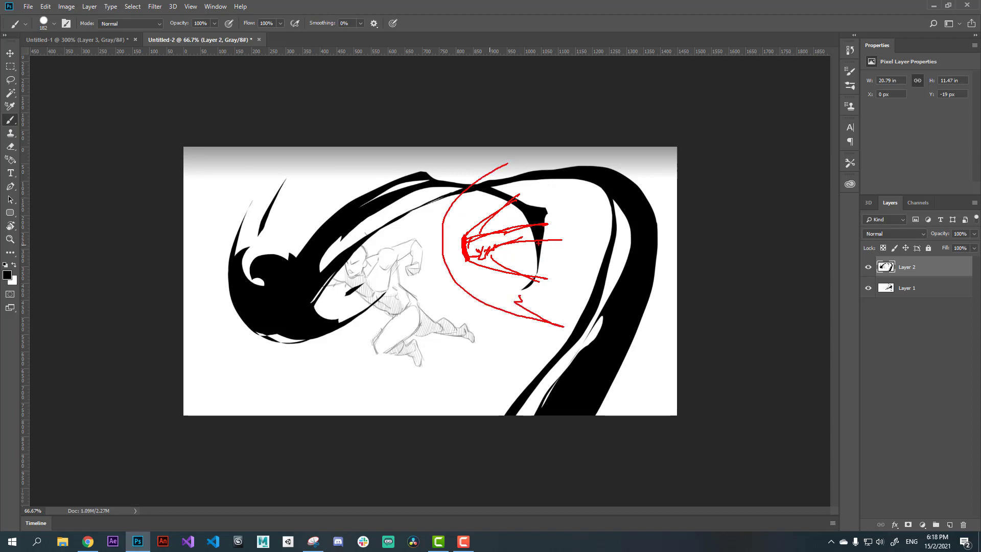
key(Escape)
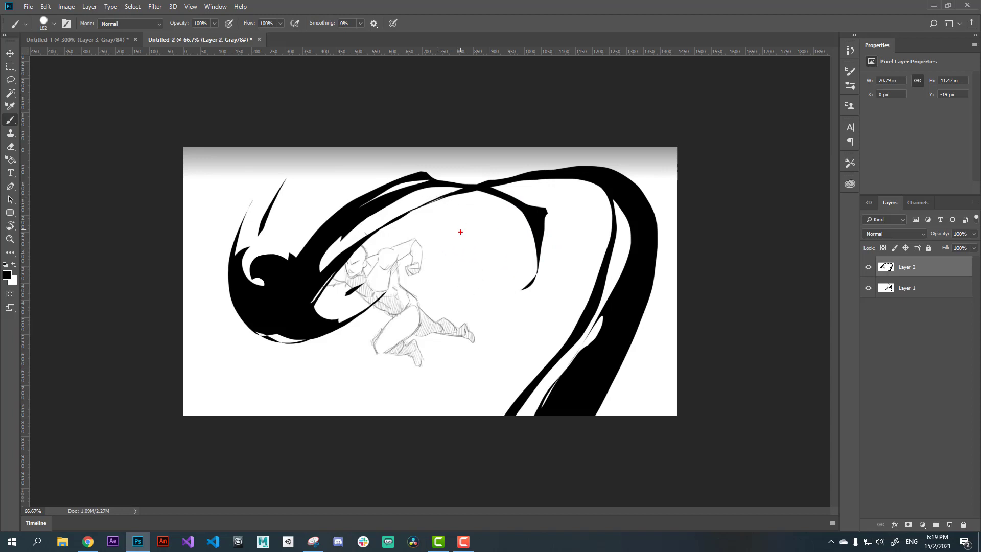
drag(448, 238, 526, 168)
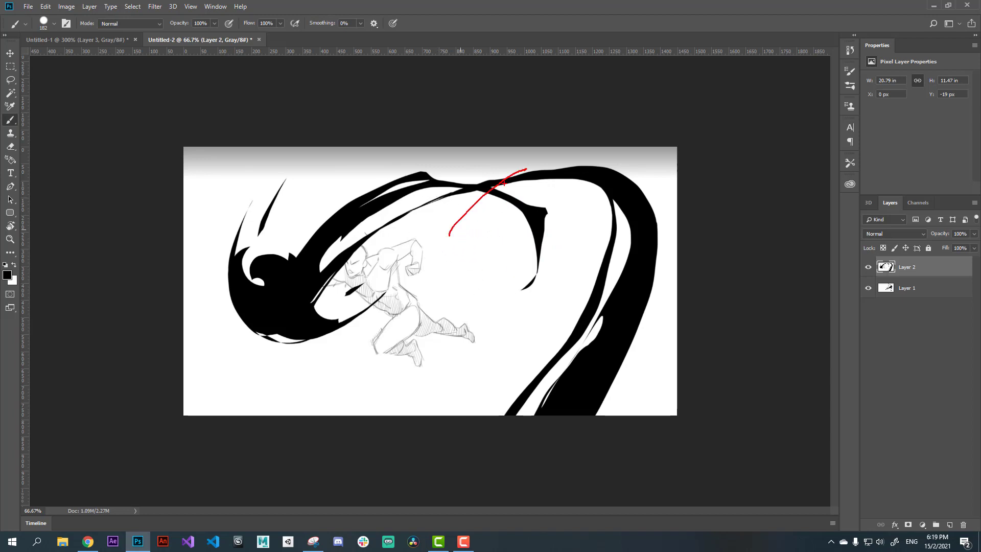
drag(472, 201, 574, 331)
mouse_move(471, 240)
mouse_down()
mouse_move(475, 257)
mouse_move(488, 237)
mouse_move(486, 249)
mouse_move(553, 230)
mouse_move(563, 244)
mouse_move(469, 203)
mouse_move(534, 156)
mouse_up()
mouse_move(471, 199)
mouse_down()
mouse_move(454, 261)
mouse_move(582, 317)
mouse_up()
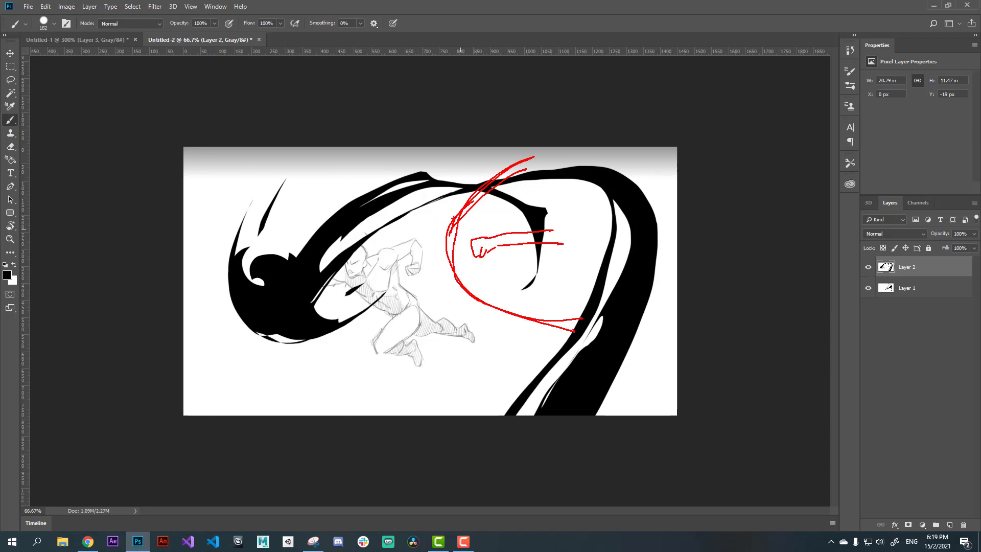
mouse_move(455, 216)
mouse_down()
mouse_move(501, 168)
mouse_move(616, 144)
mouse_up()
mouse_move(503, 167)
mouse_down()
mouse_move(466, 197)
mouse_move(445, 254)
mouse_move(484, 301)
mouse_move(638, 345)
mouse_up()
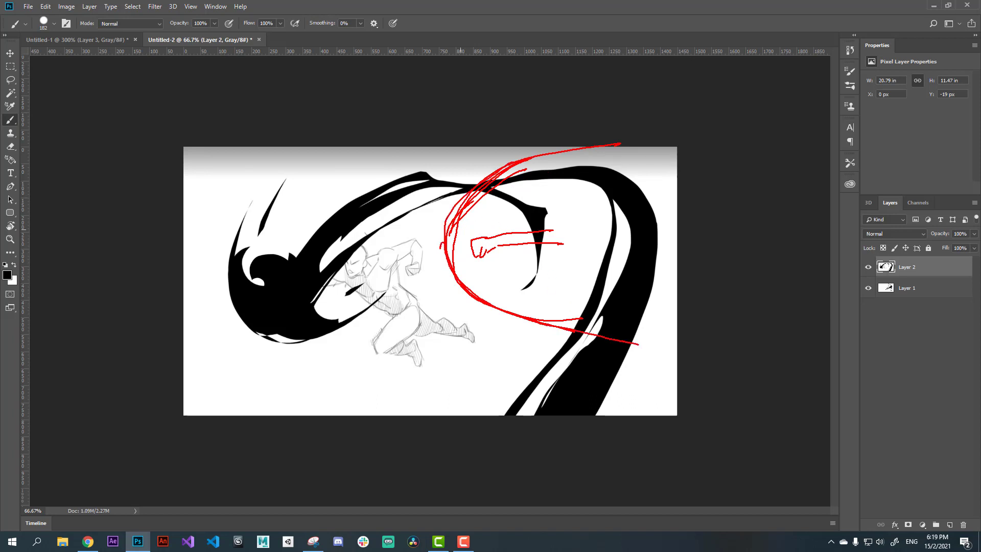
mouse_move(442, 242)
mouse_down()
mouse_move(441, 252)
mouse_move(412, 250)
mouse_up()
mouse_move(441, 255)
mouse_down()
mouse_move(411, 251)
mouse_move(611, 180)
mouse_up()
drag(443, 256, 620, 307)
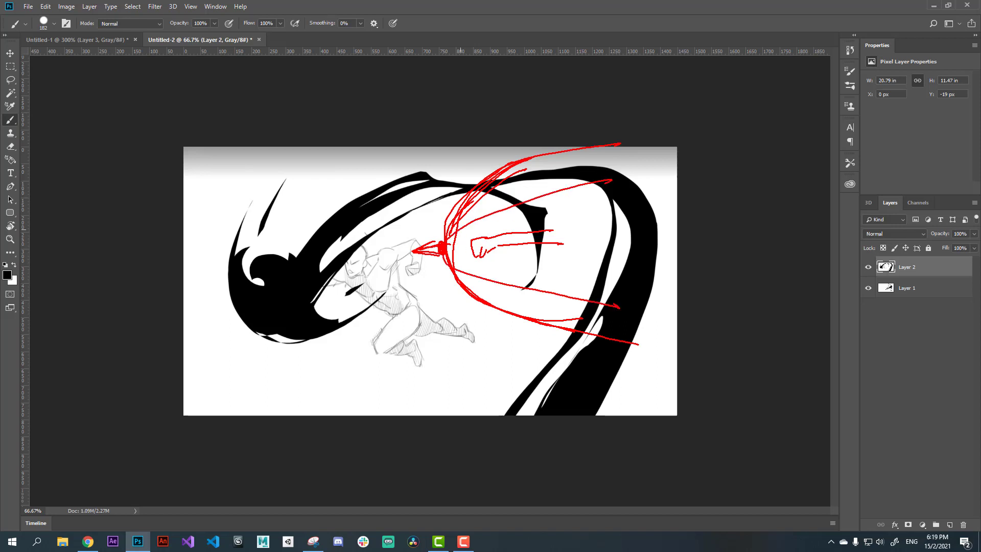
drag(442, 256, 602, 308)
drag(449, 235, 610, 177)
mouse_move(447, 249)
mouse_down()
mouse_move(556, 297)
mouse_move(627, 312)
mouse_up()
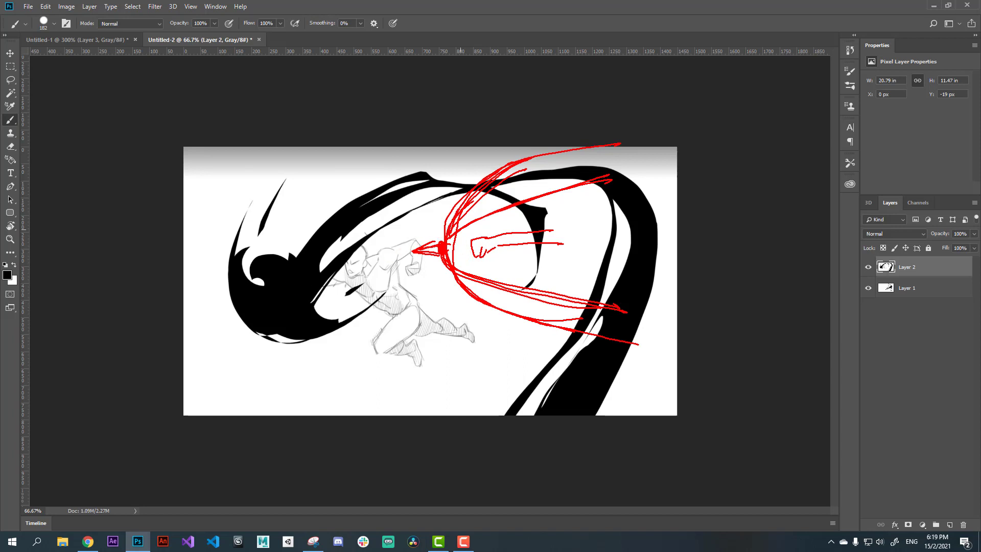
drag(449, 250, 515, 317)
key(Escape)
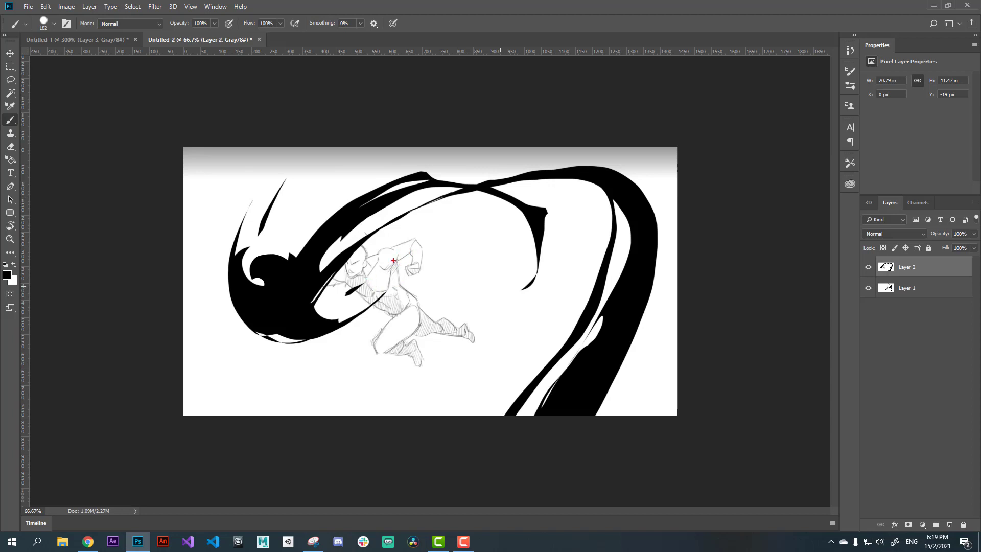
drag(396, 257, 341, 277)
drag(393, 255, 247, 305)
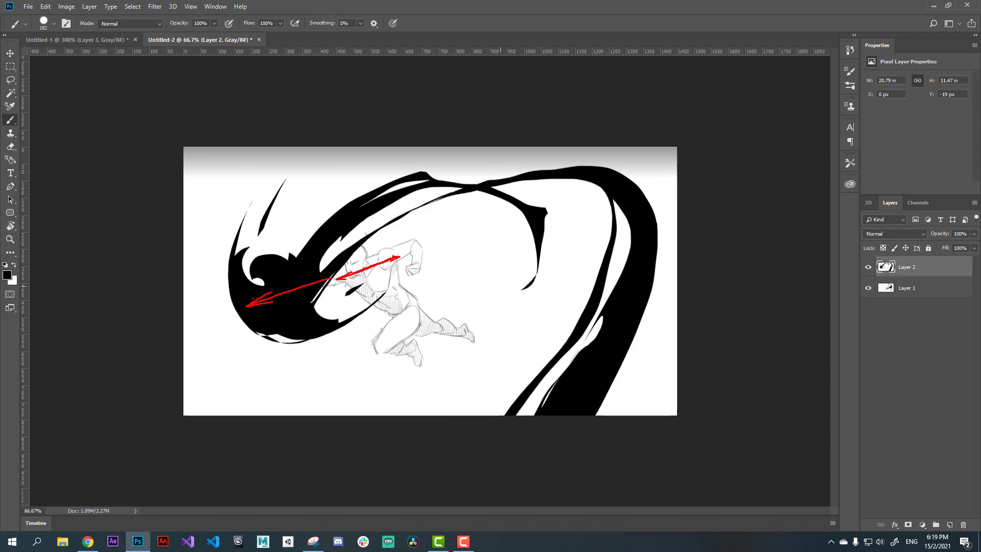
drag(253, 299, 230, 310)
mouse_move(357, 192)
mouse_down()
mouse_move(281, 286)
mouse_move(278, 337)
mouse_move(298, 312)
mouse_up()
mouse_move(370, 196)
mouse_down()
mouse_move(301, 255)
mouse_move(280, 351)
mouse_move(304, 314)
mouse_up()
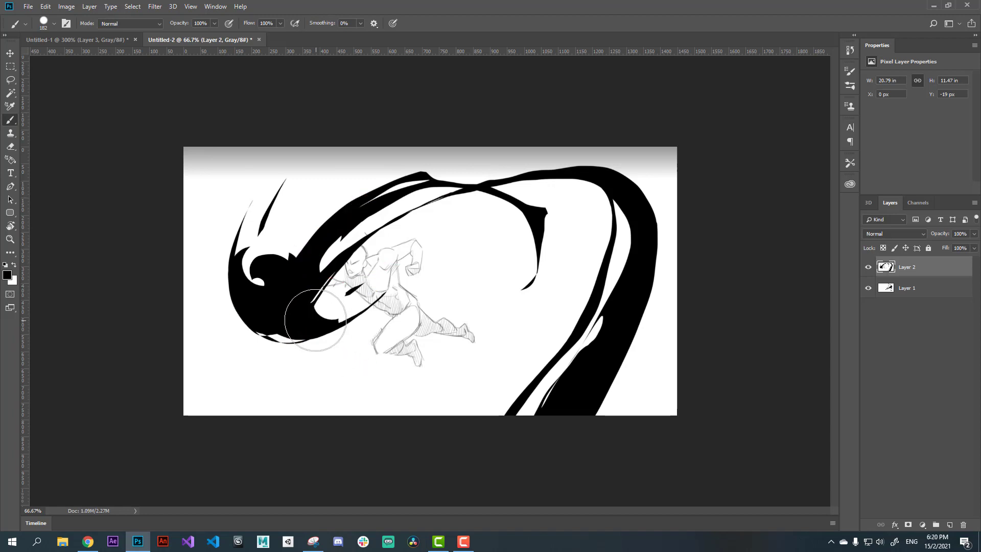
key(l)
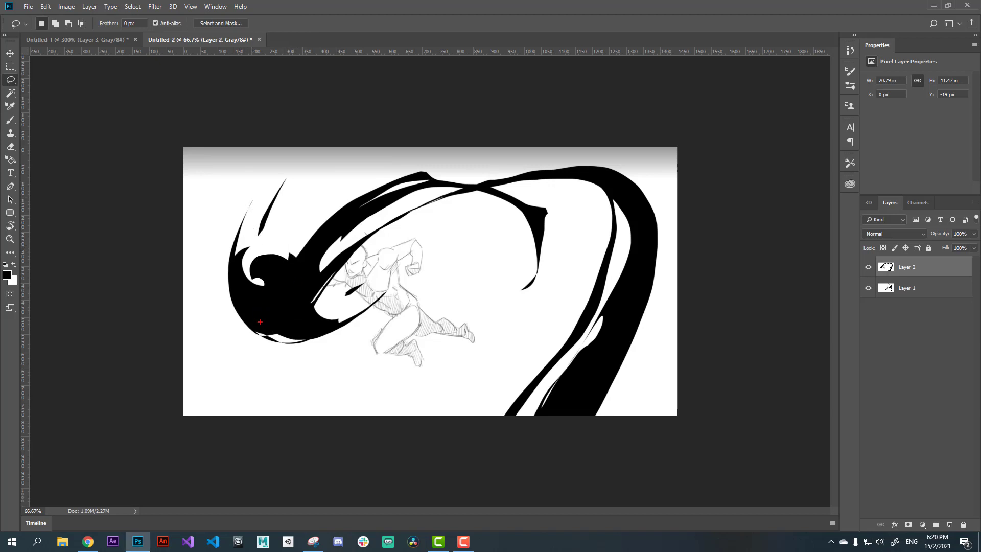
Step: Sketch red flow curves around the swirl's head and left end, then erase them
mouse_move(274, 206)
mouse_down()
mouse_move(357, 319)
mouse_move(383, 232)
mouse_up()
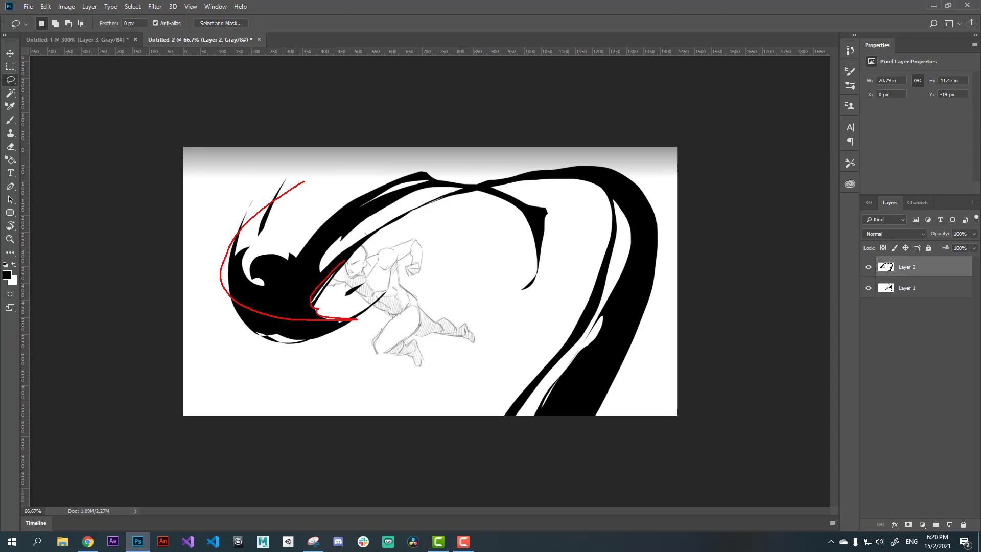
mouse_move(313, 178)
mouse_down()
mouse_move(288, 243)
mouse_move(416, 200)
mouse_up()
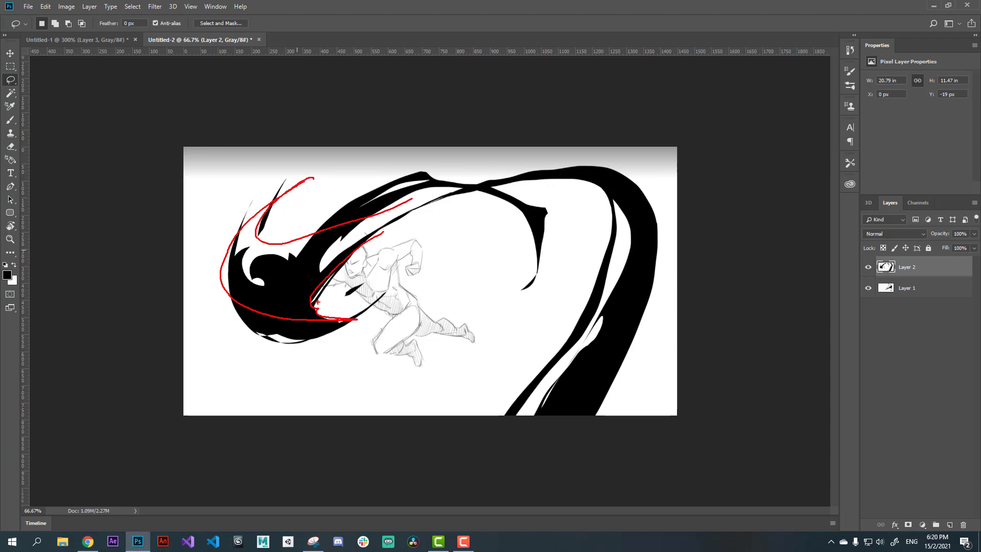
drag(317, 302, 451, 230)
drag(313, 178, 365, 322)
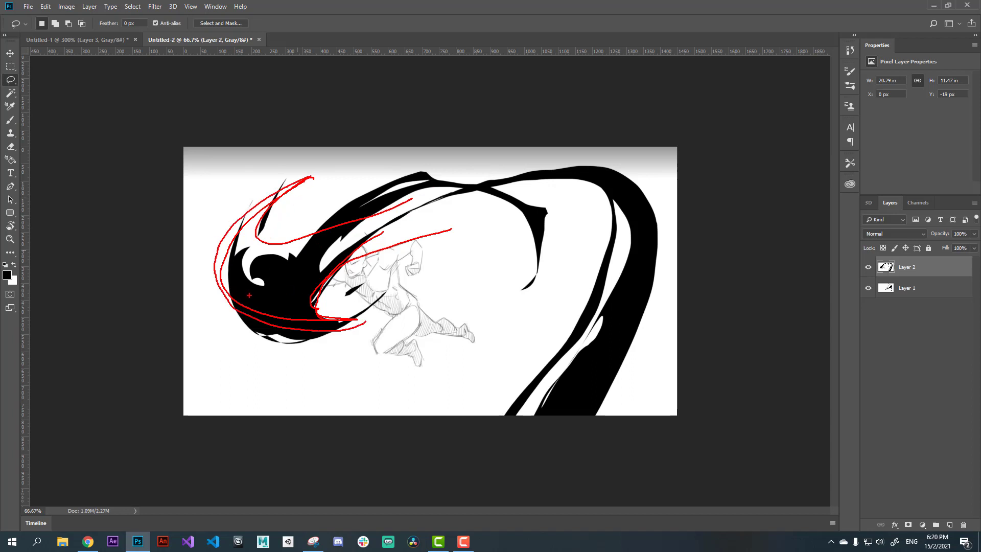
drag(225, 304, 266, 222)
key(e)
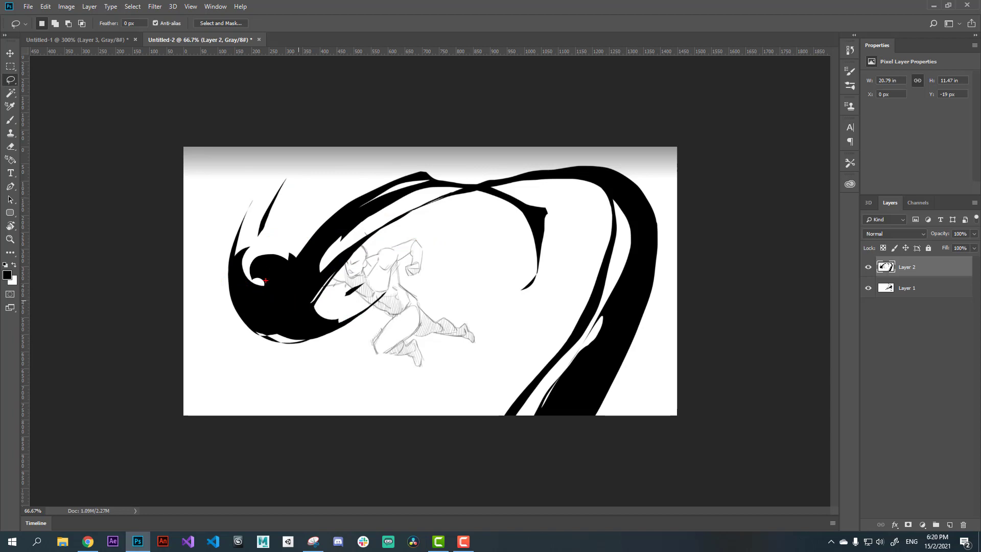
Step: Mark red U-shaped flow curves and a flow line along the arc, then clear them
drag(265, 280, 342, 176)
mouse_move(247, 279)
mouse_down()
mouse_move(266, 309)
mouse_move(362, 333)
mouse_up()
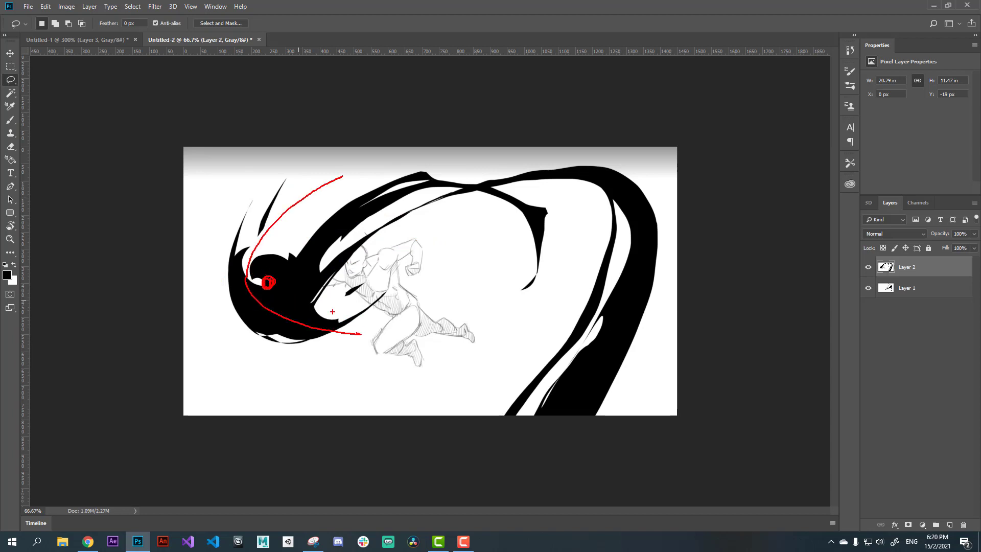
drag(343, 175, 371, 195)
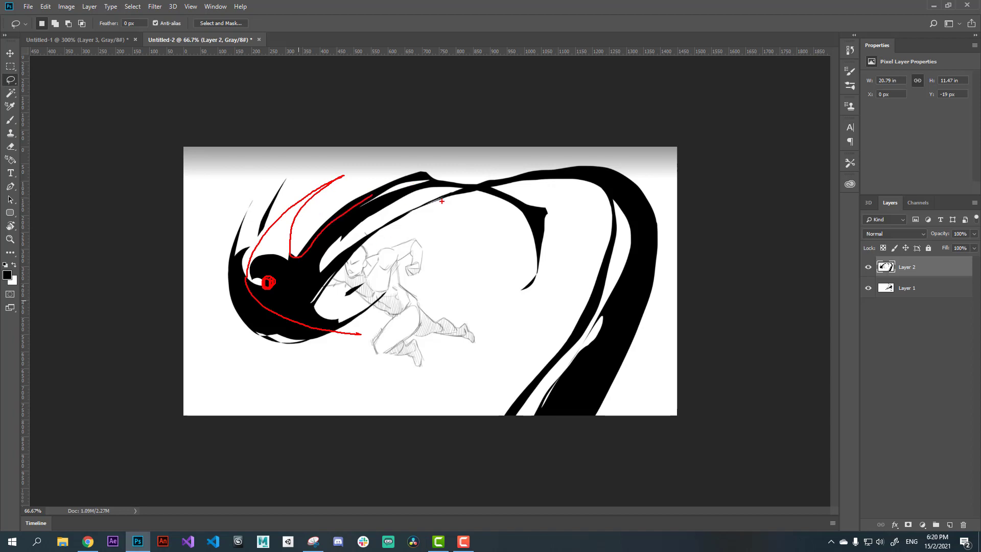
mouse_move(443, 196)
mouse_down()
mouse_move(334, 281)
mouse_move(370, 335)
mouse_up()
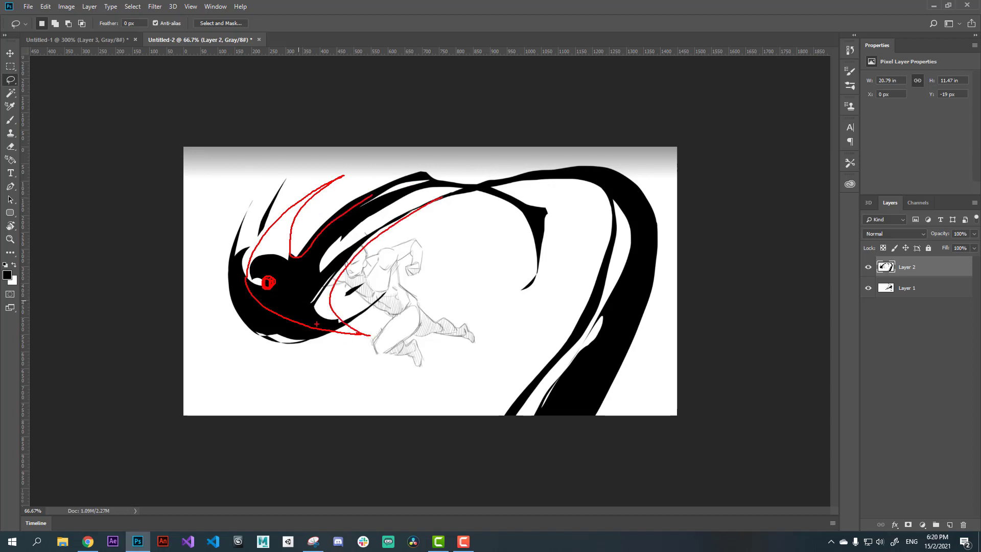
key(e)
mouse_move(553, 419)
mouse_down()
mouse_move(501, 181)
mouse_move(320, 277)
mouse_up()
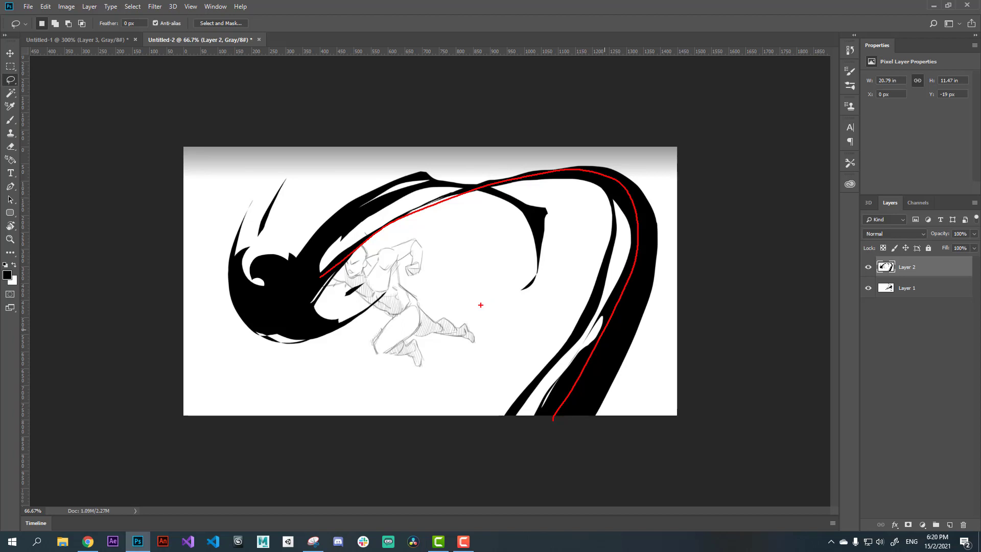
key(Escape)
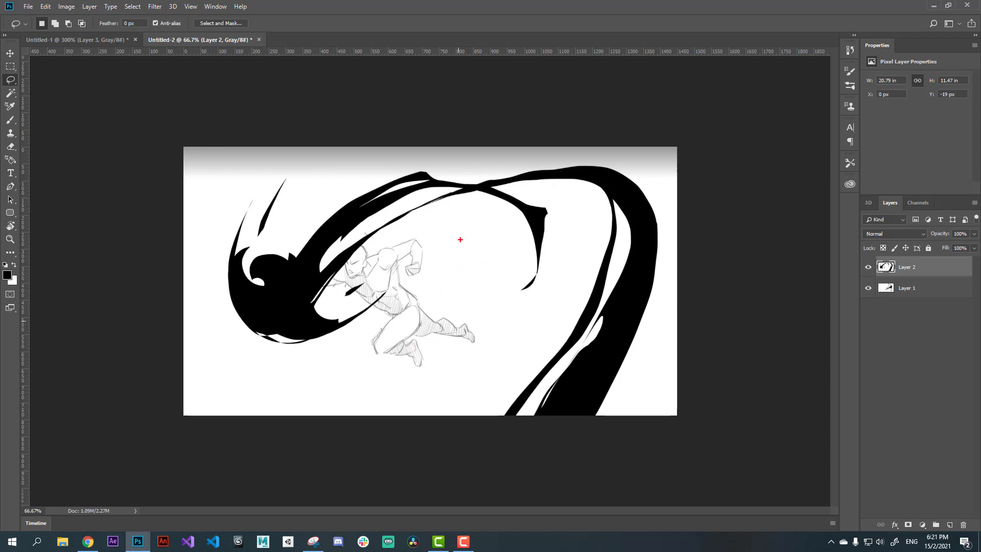
Step: Draw red stick figure A with an arrow and two speed lines toward figure B
mouse_move(460, 241)
mouse_down()
mouse_move(465, 266)
mouse_move(441, 261)
mouse_move(447, 276)
mouse_up()
drag(440, 269, 548, 273)
mouse_move(569, 238)
mouse_down()
mouse_move(571, 256)
mouse_move(557, 241)
mouse_move(552, 263)
mouse_move(563, 263)
mouse_up()
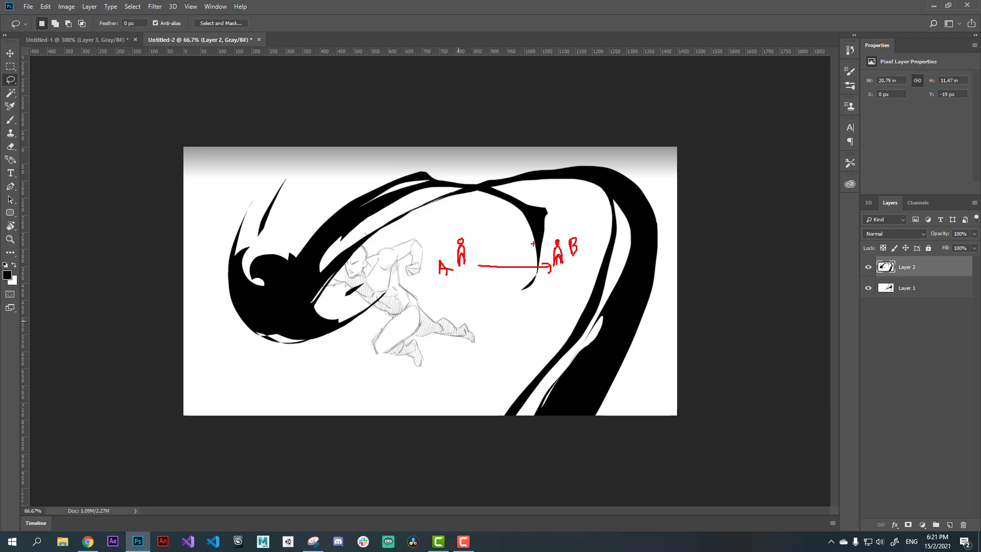
mouse_move(546, 242)
mouse_down()
mouse_move(473, 249)
mouse_move(542, 264)
mouse_move(556, 240)
mouse_move(495, 251)
mouse_up()
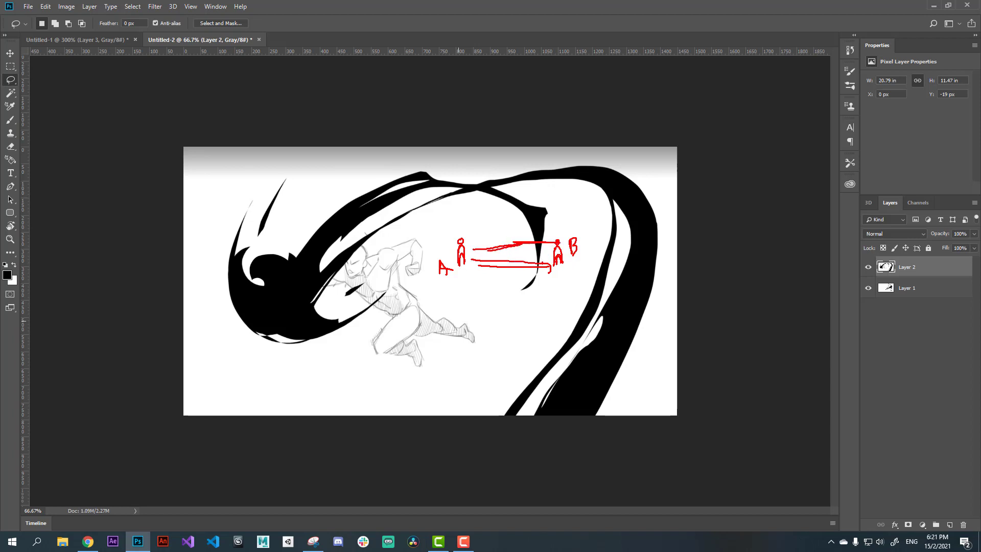
drag(552, 261, 501, 263)
Step: Add stick figure C and parallel diagonal motion lines running from B to C
mouse_move(522, 331)
mouse_down()
mouse_move(526, 342)
mouse_move(495, 327)
mouse_move(490, 353)
mouse_move(501, 355)
mouse_up()
drag(488, 346, 496, 350)
mouse_move(561, 263)
mouse_down()
mouse_move(495, 313)
mouse_move(510, 329)
mouse_up()
mouse_move(568, 270)
mouse_down()
mouse_move(512, 333)
mouse_move(503, 330)
mouse_move(560, 269)
mouse_up()
mouse_move(512, 310)
mouse_down()
mouse_move(496, 314)
mouse_move(534, 309)
mouse_up()
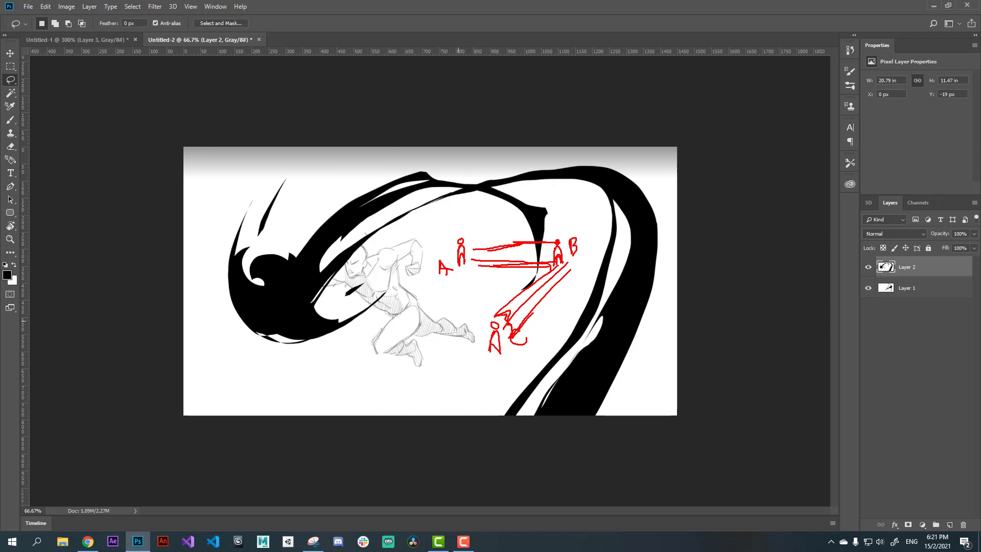
mouse_move(535, 290)
mouse_down()
mouse_move(553, 272)
mouse_move(516, 335)
mouse_up()
mouse_move(528, 291)
mouse_down()
mouse_move(569, 256)
mouse_move(521, 329)
mouse_up()
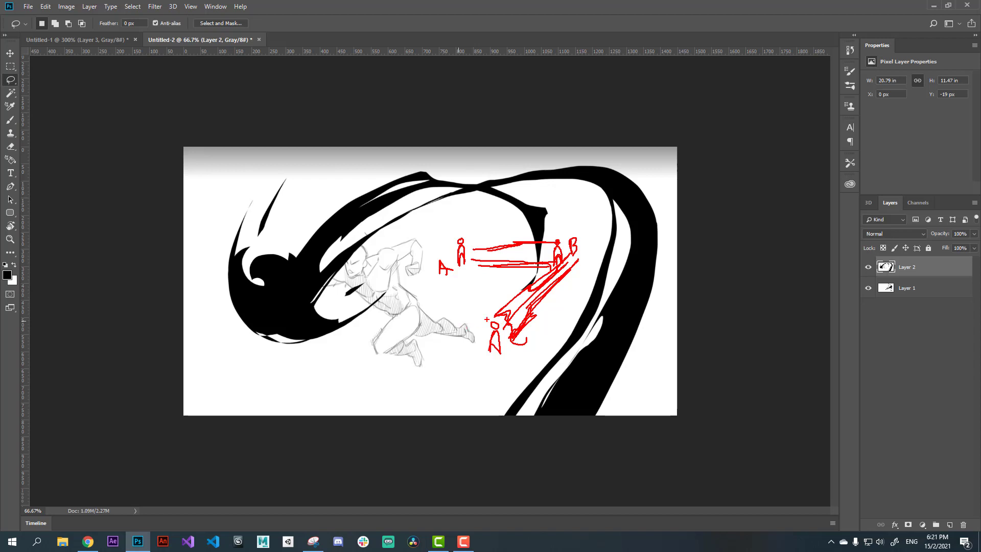
Step: Clear the A-B-C sketch and draw long red streaks from the hair down-right
key(ctrl+z)
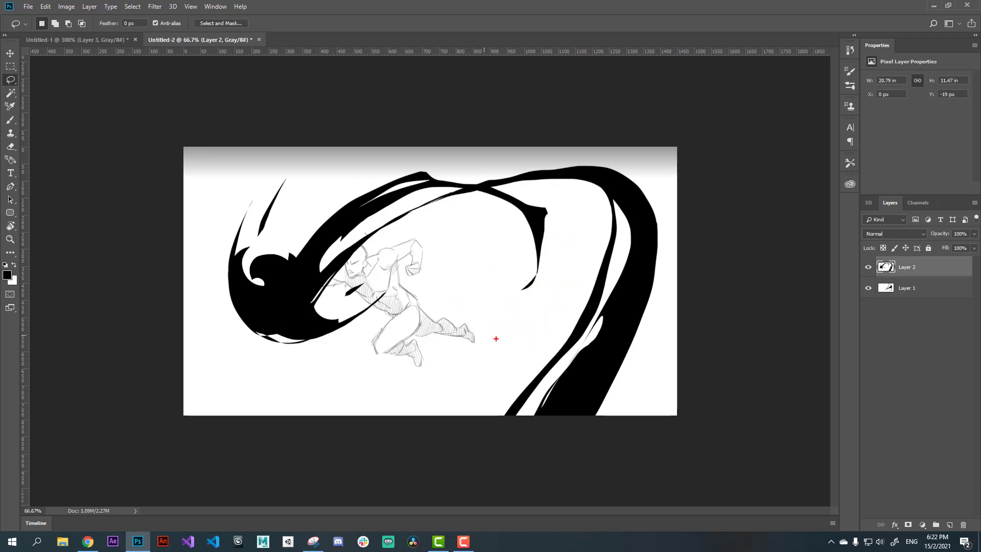
mouse_move(510, 346)
mouse_down()
mouse_move(517, 346)
mouse_move(402, 307)
mouse_up()
mouse_move(516, 348)
mouse_down()
mouse_move(354, 298)
mouse_move(270, 286)
mouse_up()
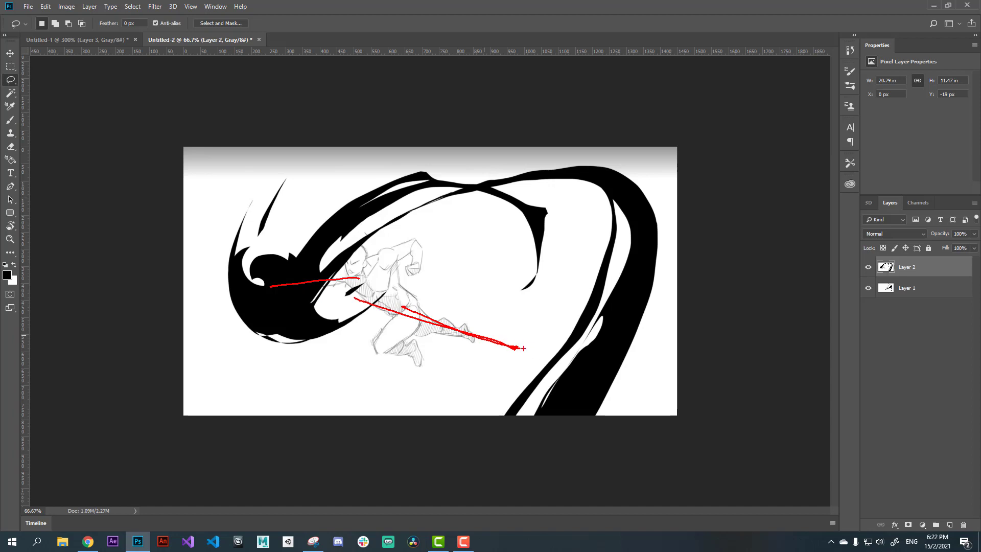
drag(527, 349, 327, 282)
mouse_move(266, 283)
mouse_down()
mouse_move(306, 282)
mouse_move(528, 349)
mouse_up()
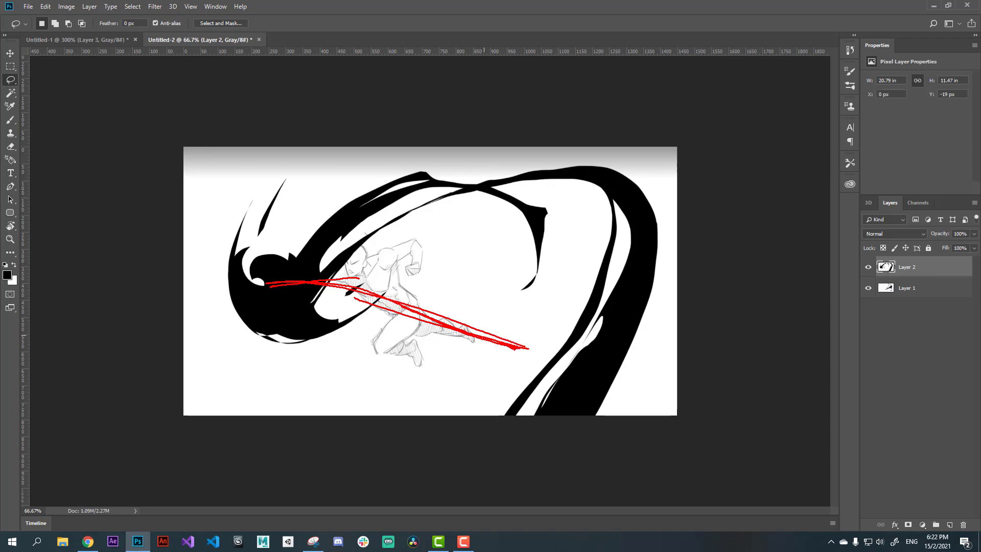
Step: Thicken the red streak bundle over the hair and add an arrow pointing into it
mouse_move(368, 302)
mouse_down()
mouse_move(253, 283)
mouse_move(509, 343)
mouse_up()
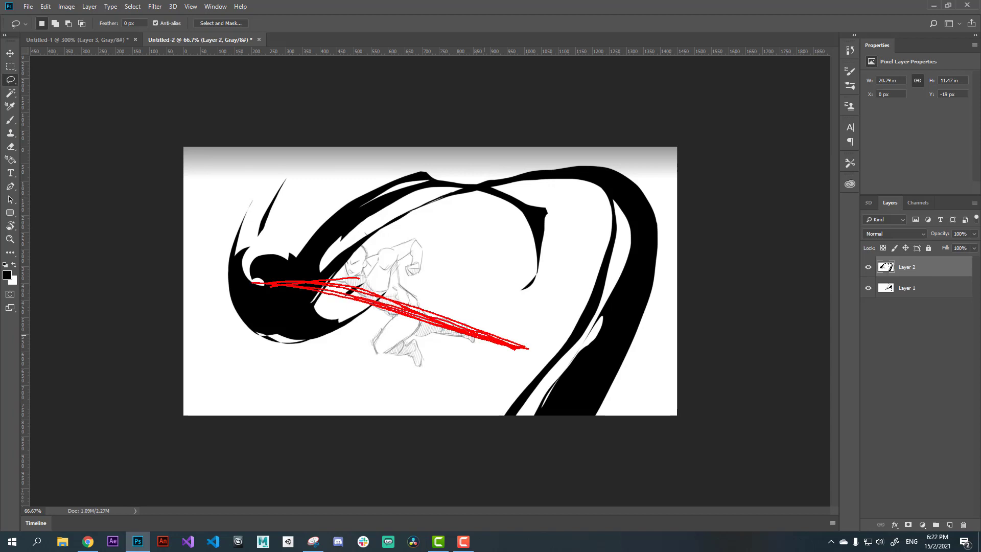
drag(353, 295, 444, 319)
drag(322, 294, 457, 327)
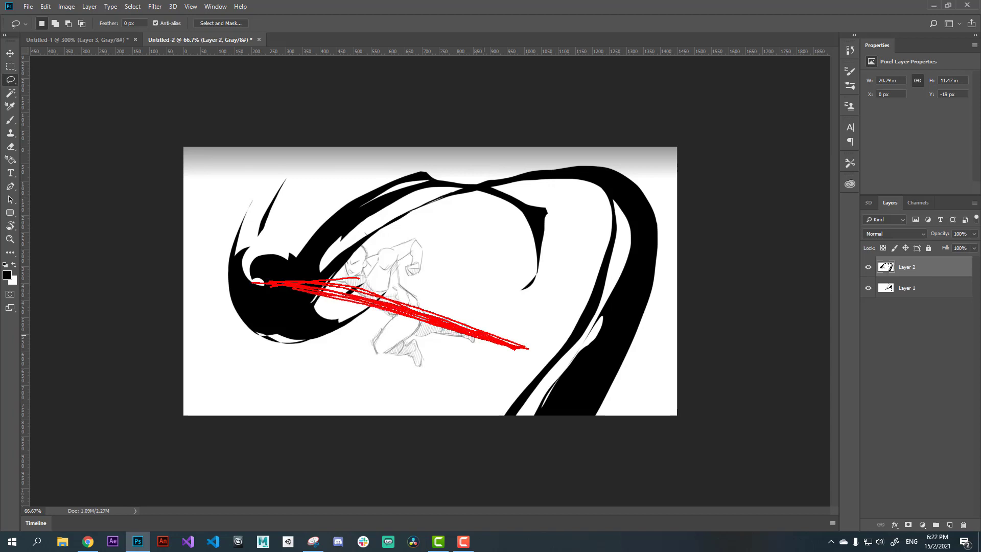
drag(267, 288, 285, 287)
mouse_move(461, 242)
mouse_down()
mouse_move(410, 295)
mouse_move(435, 283)
mouse_move(440, 307)
mouse_move(471, 308)
mouse_up()
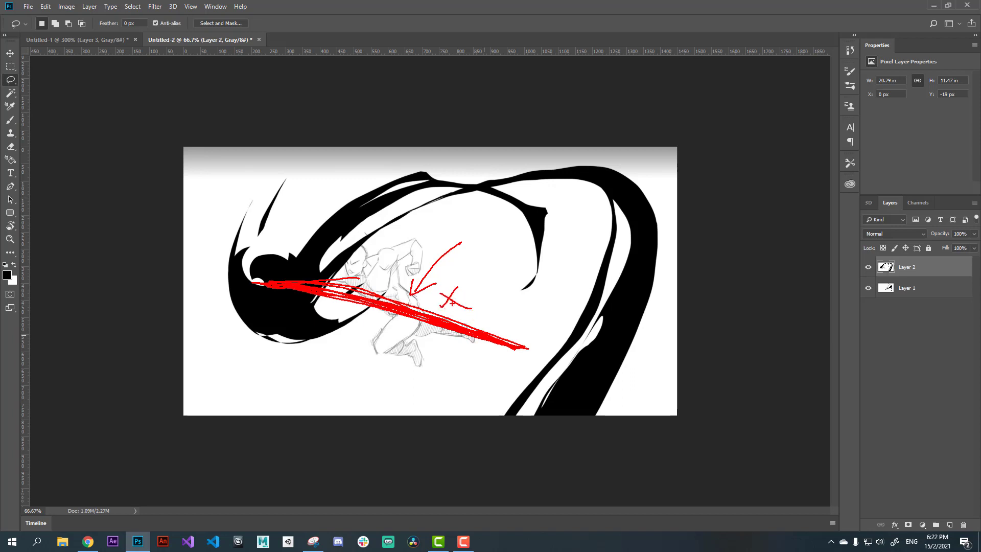
Step: Clear the markup and draw red streaks from hair to foot with an arrow at the figure
key(Escape)
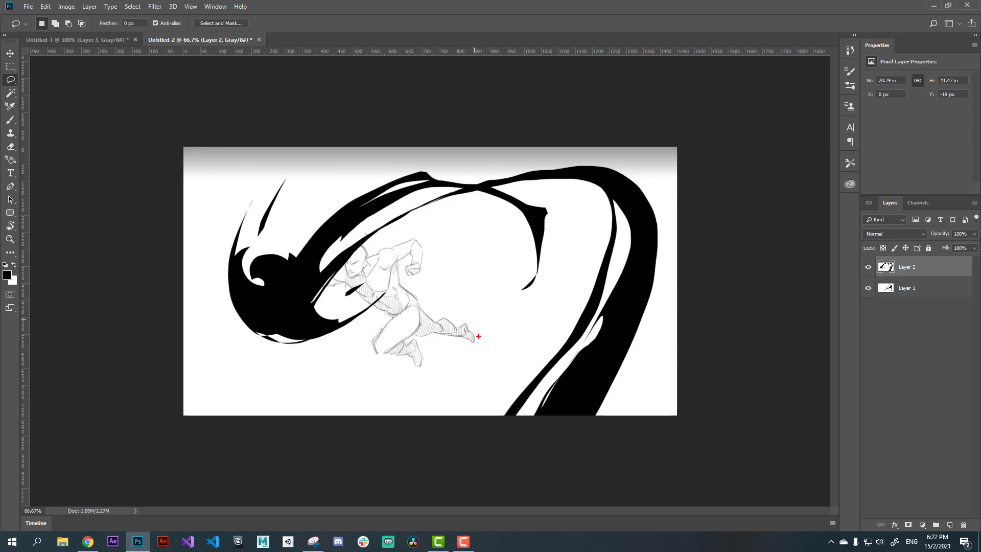
mouse_move(479, 336)
mouse_down()
mouse_move(276, 277)
mouse_move(492, 342)
mouse_move(271, 281)
mouse_move(435, 314)
mouse_move(277, 282)
mouse_up()
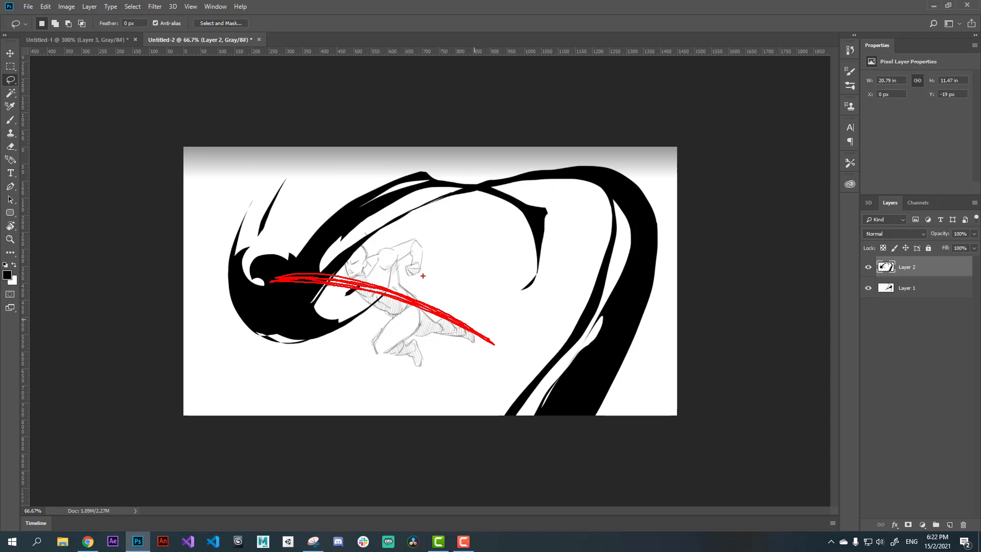
drag(435, 257, 413, 294)
Step: Add curved red strokes along the upper arc, thin streaks across the figure, and a second arrow
mouse_move(556, 265)
mouse_down()
mouse_move(261, 281)
mouse_move(221, 300)
mouse_up()
drag(556, 262, 313, 272)
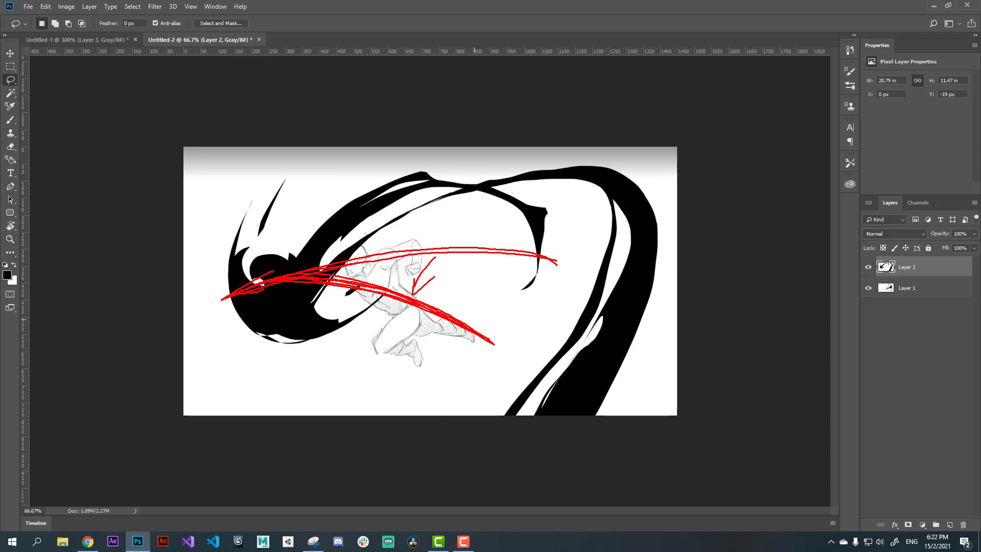
drag(484, 255, 286, 276)
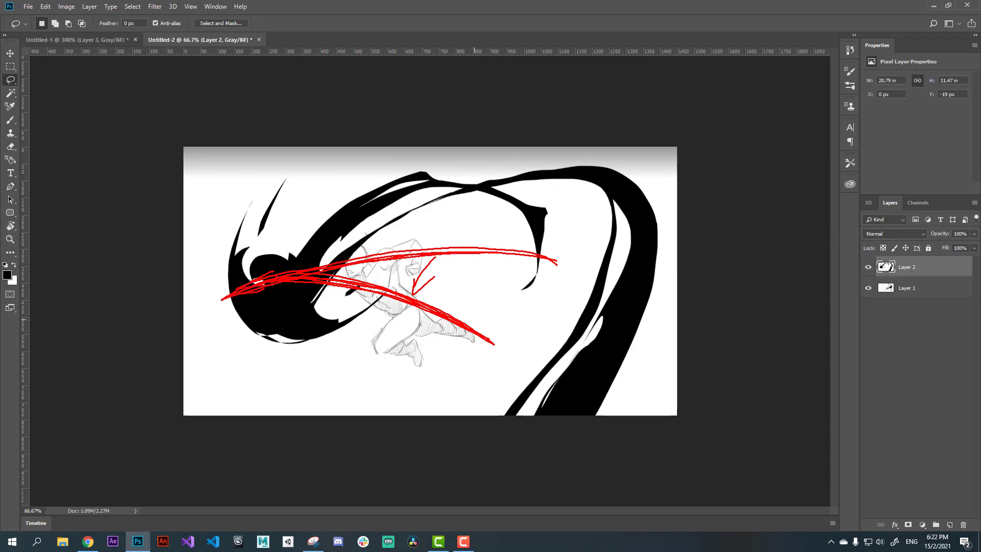
drag(384, 345, 230, 287)
mouse_move(384, 330)
mouse_down()
mouse_move(301, 294)
mouse_move(383, 331)
mouse_up()
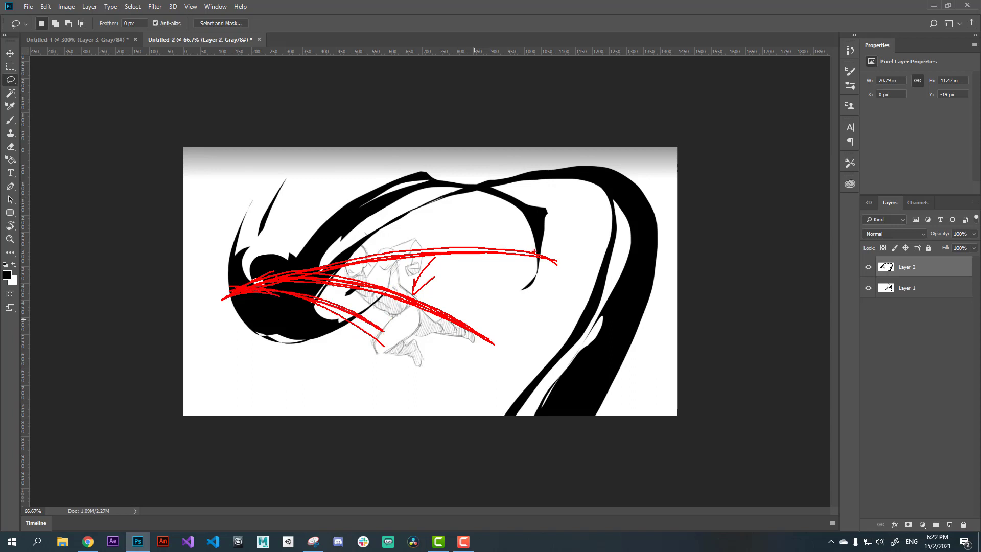
drag(535, 251, 271, 285)
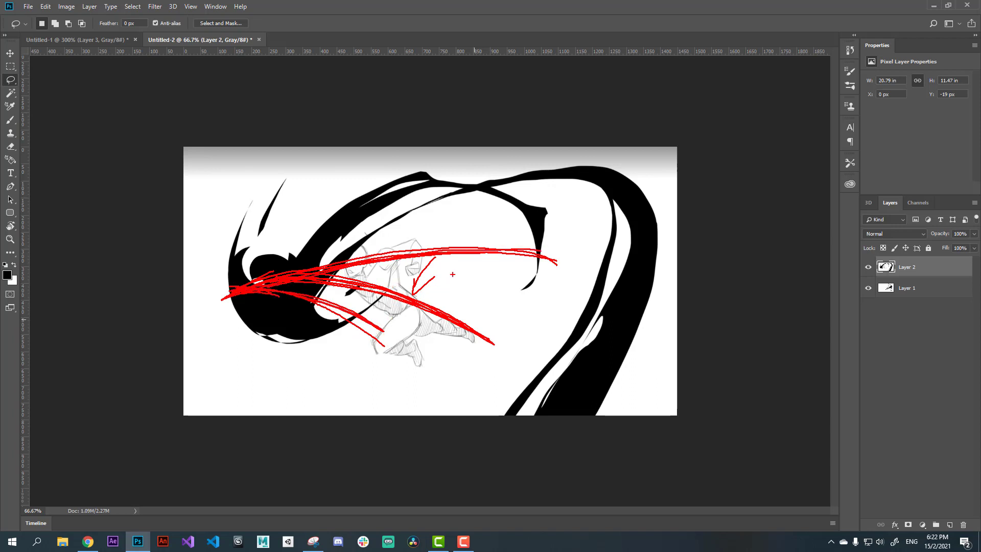
mouse_move(480, 263)
mouse_down()
mouse_move(440, 306)
mouse_move(458, 296)
mouse_up()
Step: Trace red flow lines around the top arc and hair edge, clearing them each time
key(Escape)
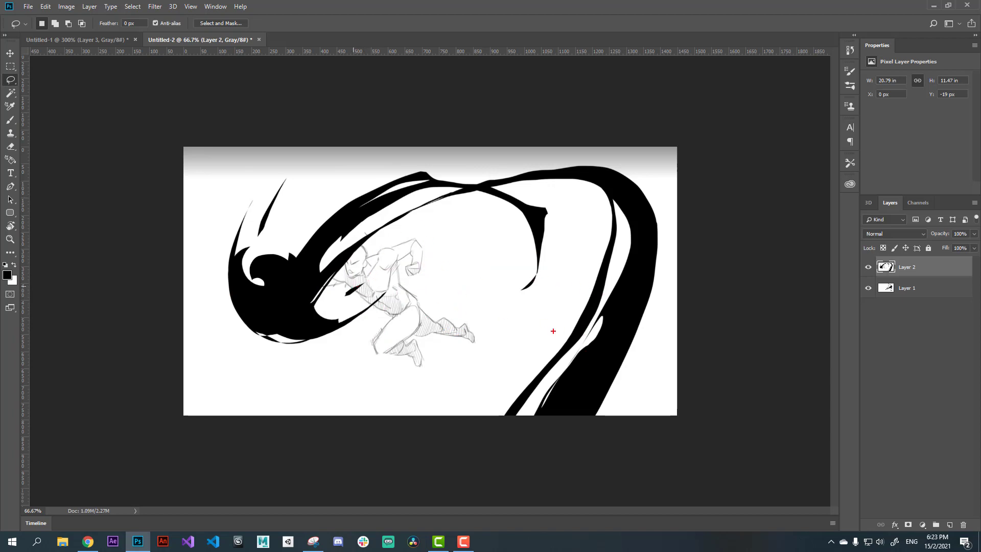
mouse_move(575, 378)
mouse_down()
mouse_move(298, 284)
mouse_move(245, 236)
mouse_up()
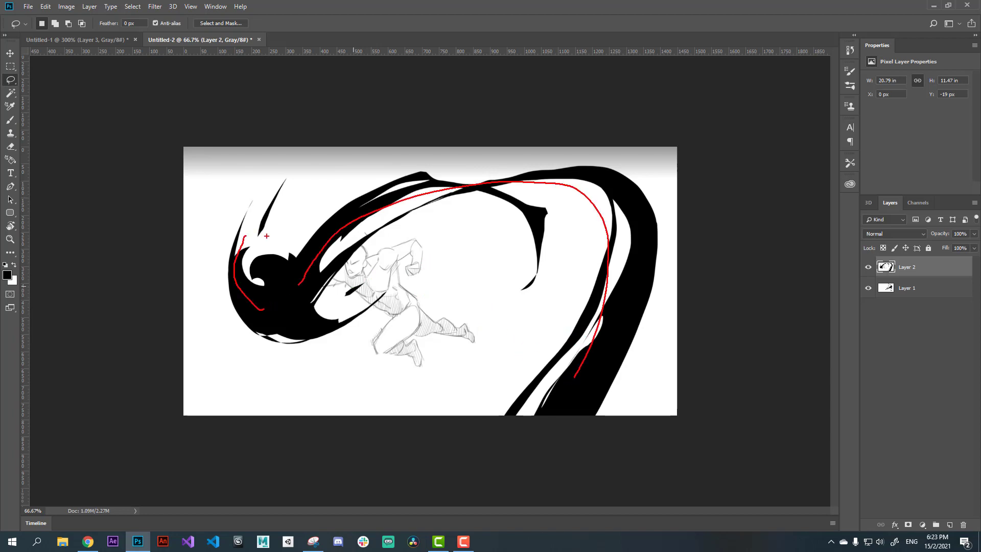
drag(310, 315, 245, 331)
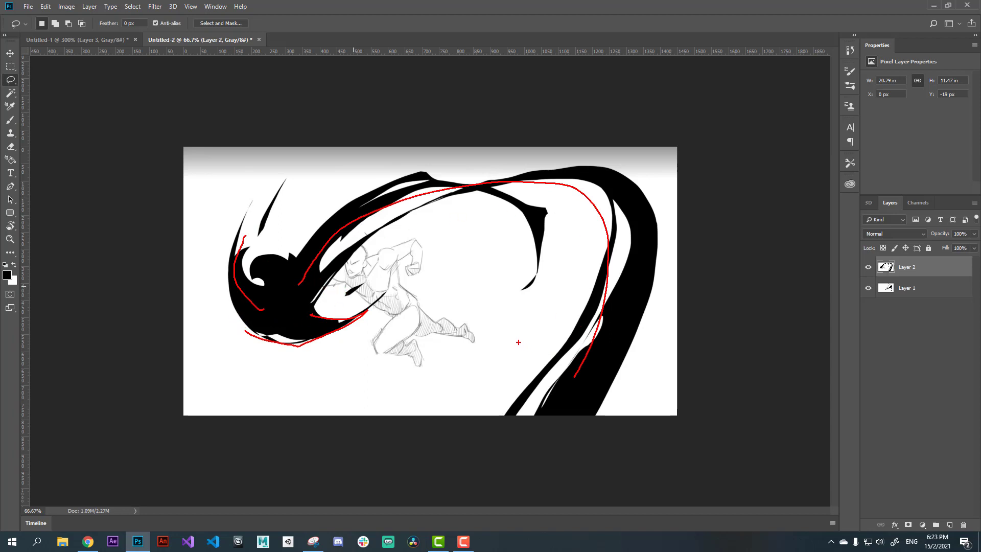
key(Escape)
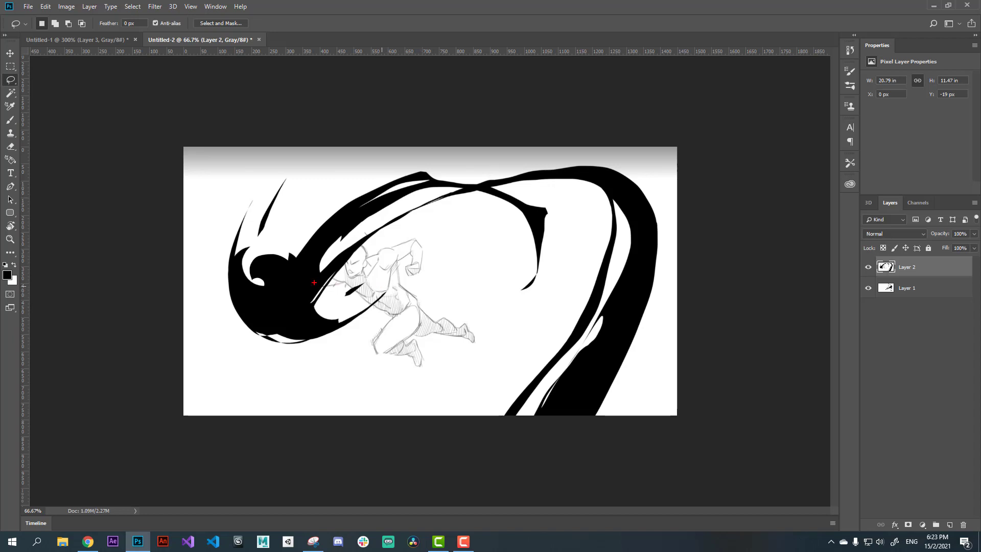
drag(274, 280, 276, 290)
mouse_move(489, 230)
mouse_down()
mouse_move(417, 271)
mouse_move(455, 263)
mouse_up()
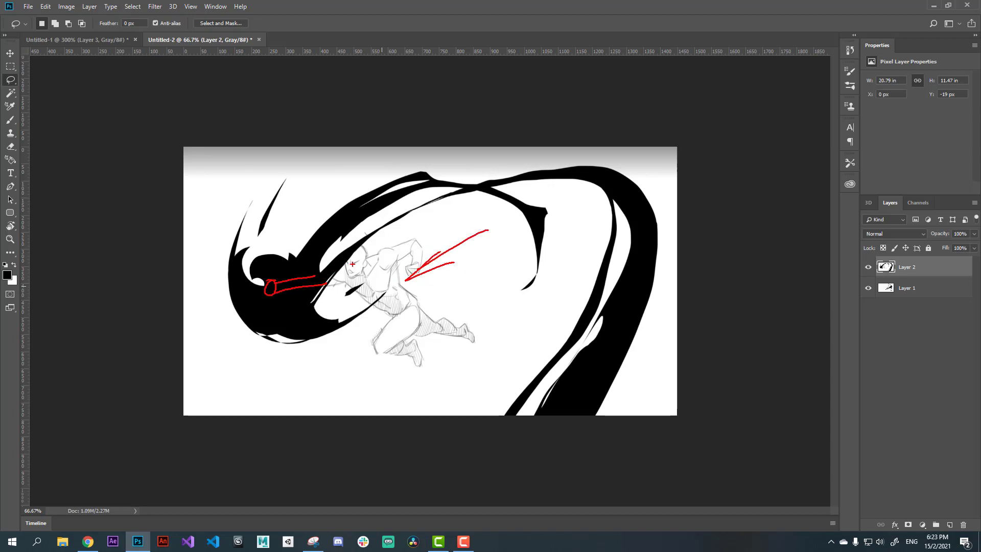
key(Escape)
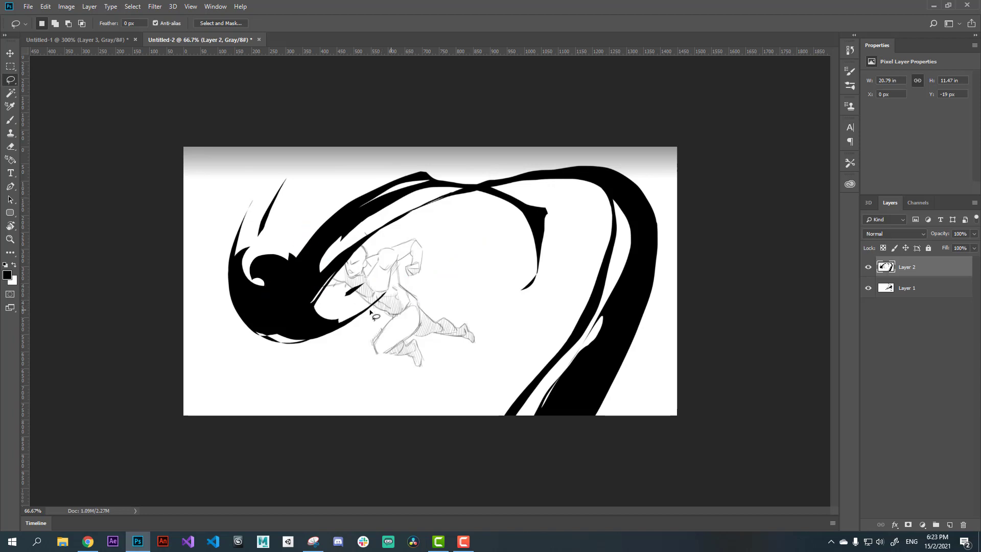
Step: Close Untitled-2 and Untitled-1 via their save prompts, then show the Homework B1 Facebook tab
click(259, 39)
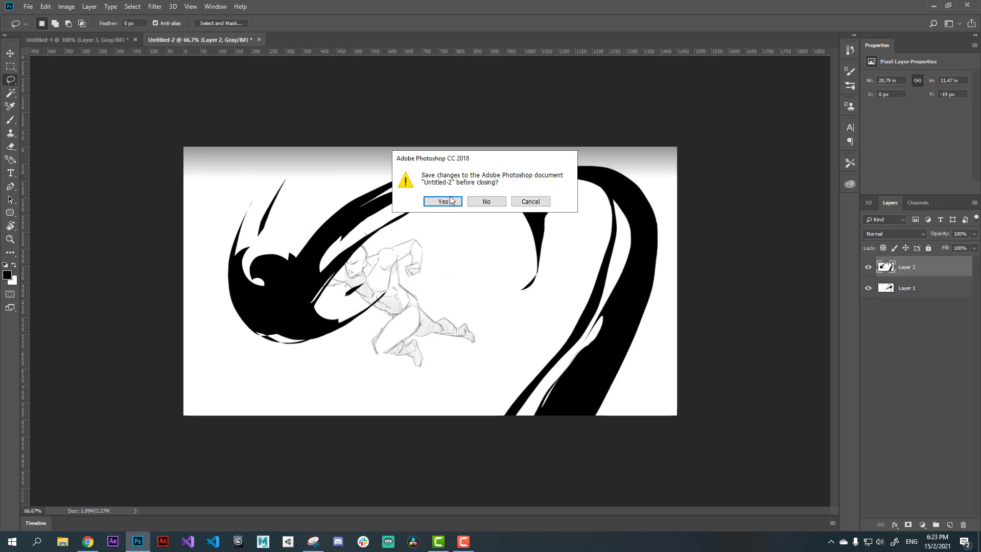
click(486, 203)
click(134, 40)
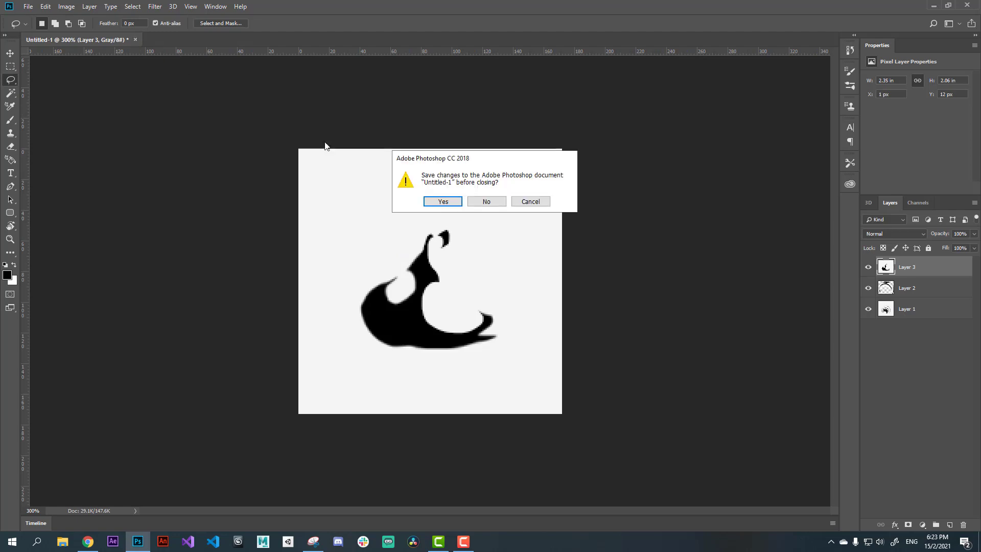
click(486, 203)
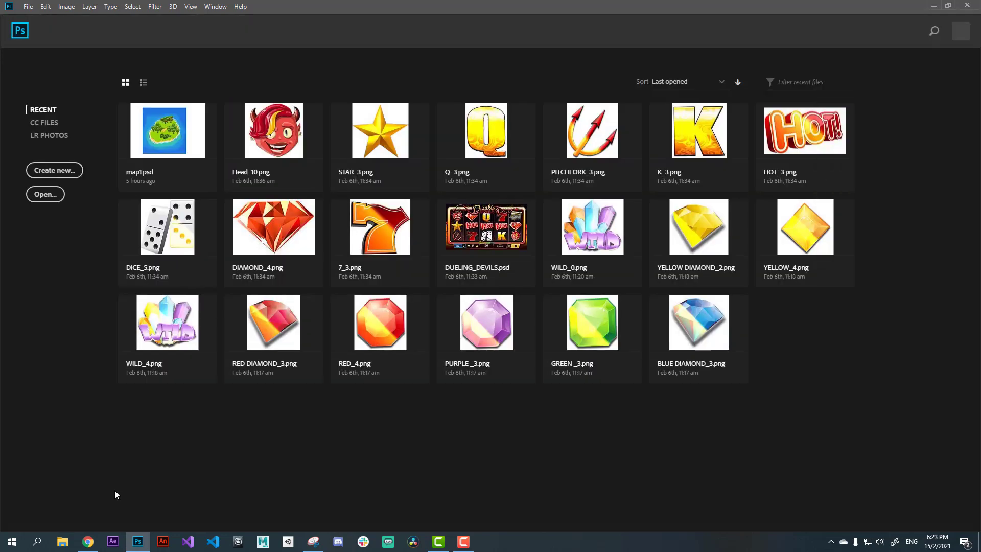
click(89, 543)
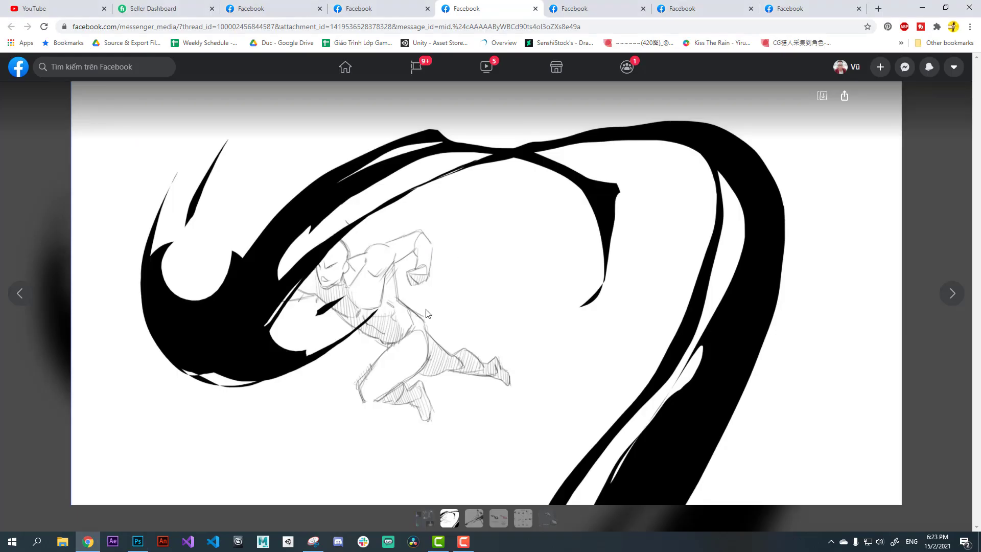
click(379, 7)
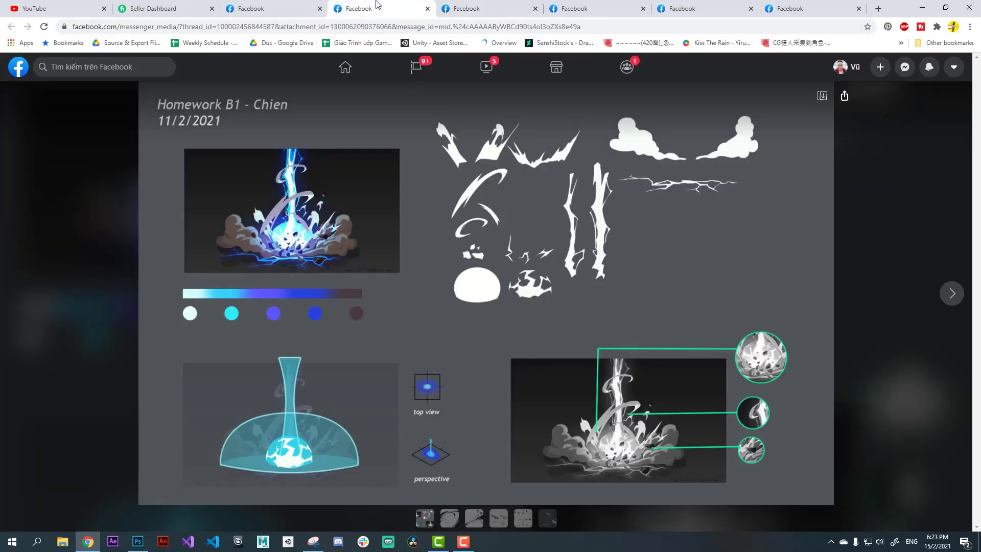